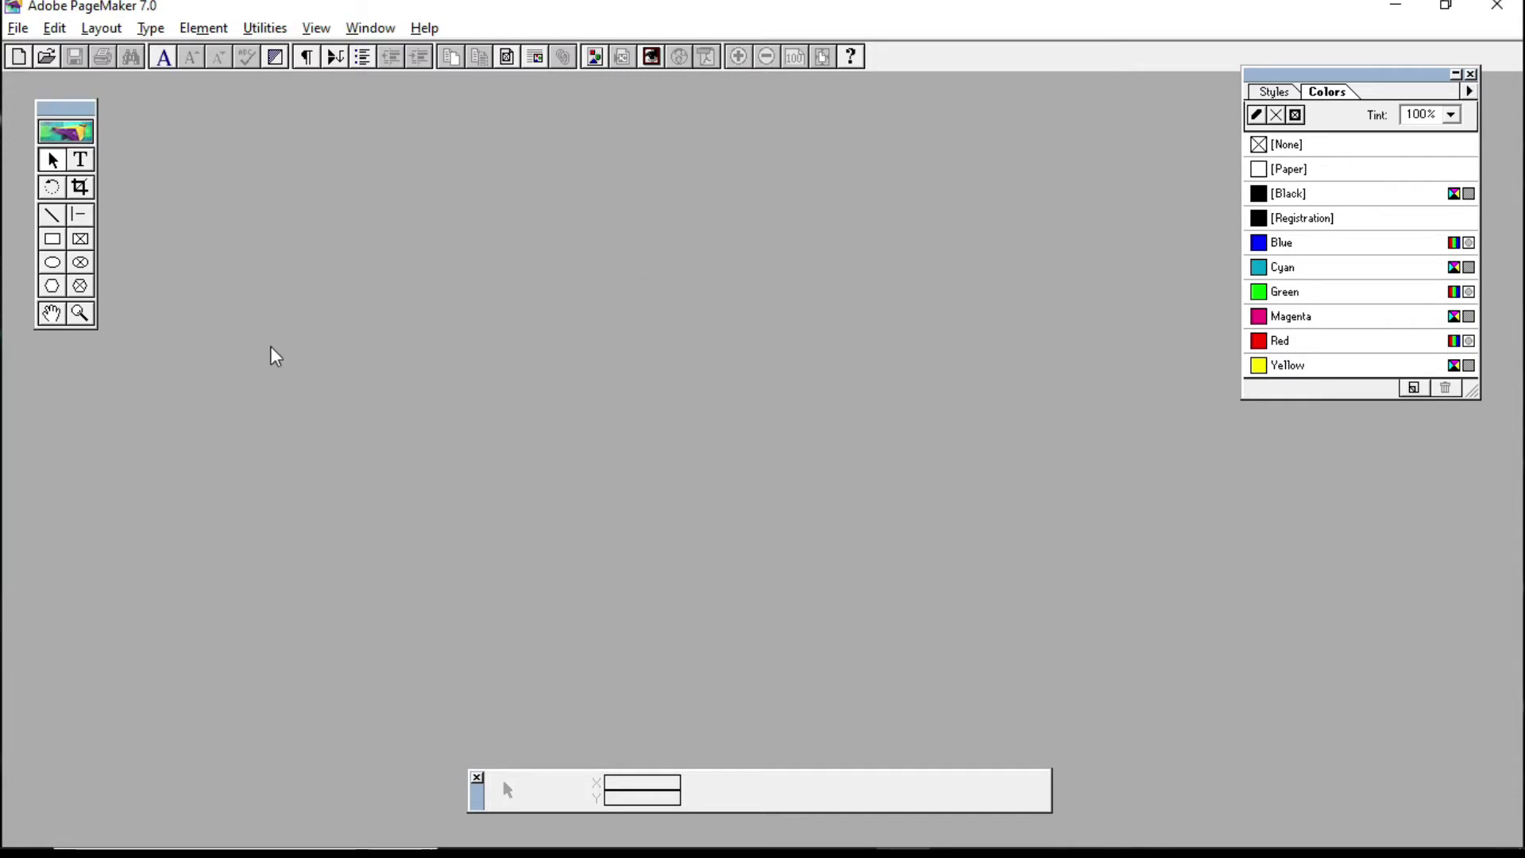
Step: Open the File menu to begin a new publication
left_click(17, 28)
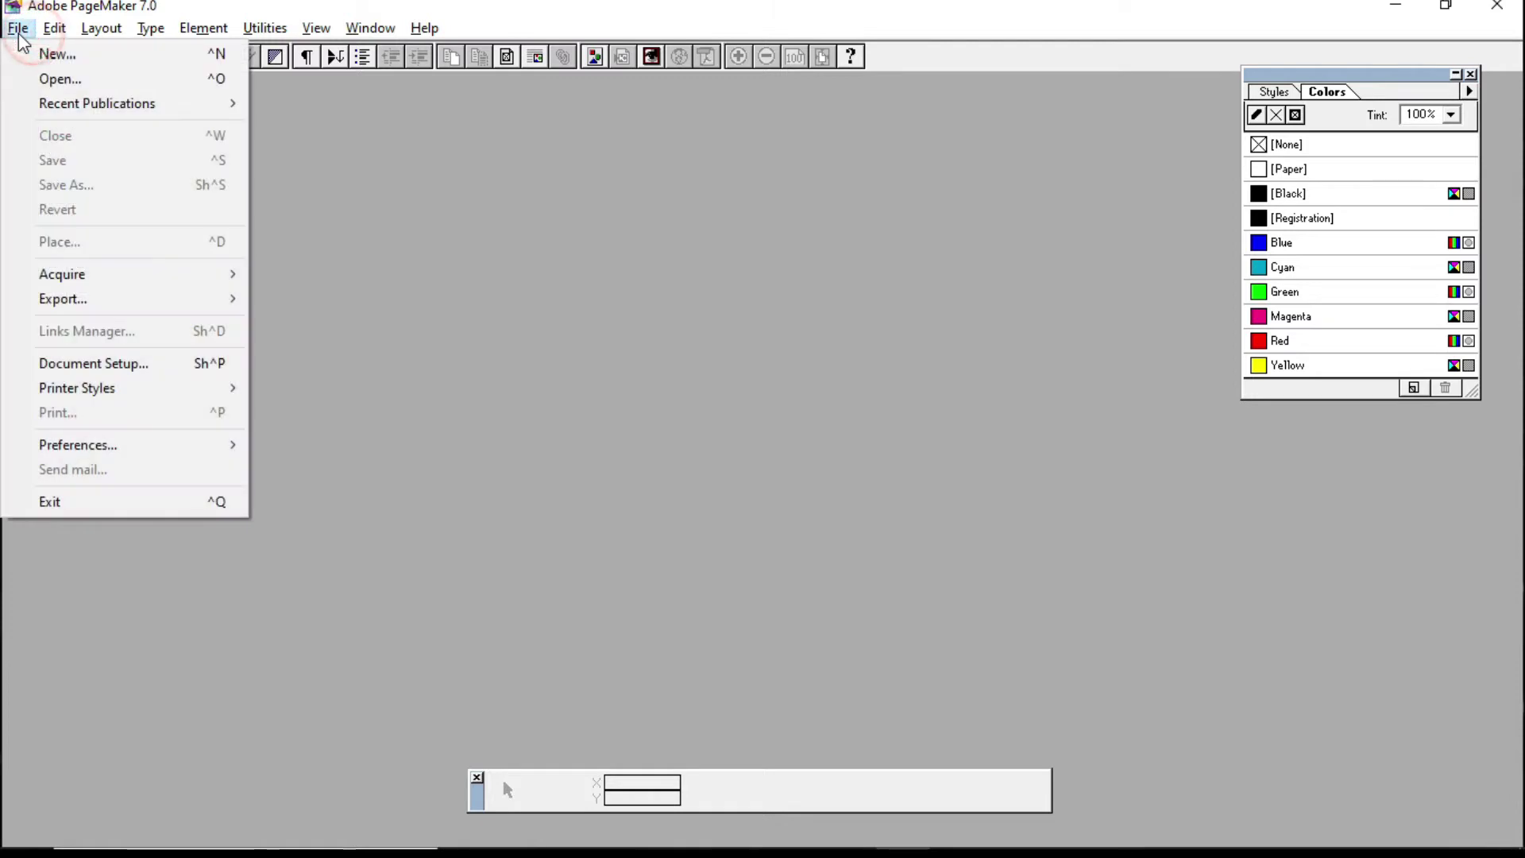
Step: Set up a new wide 3.2 x 2.1 inch page with all four margins at 0.1 inch
left_click(49, 50)
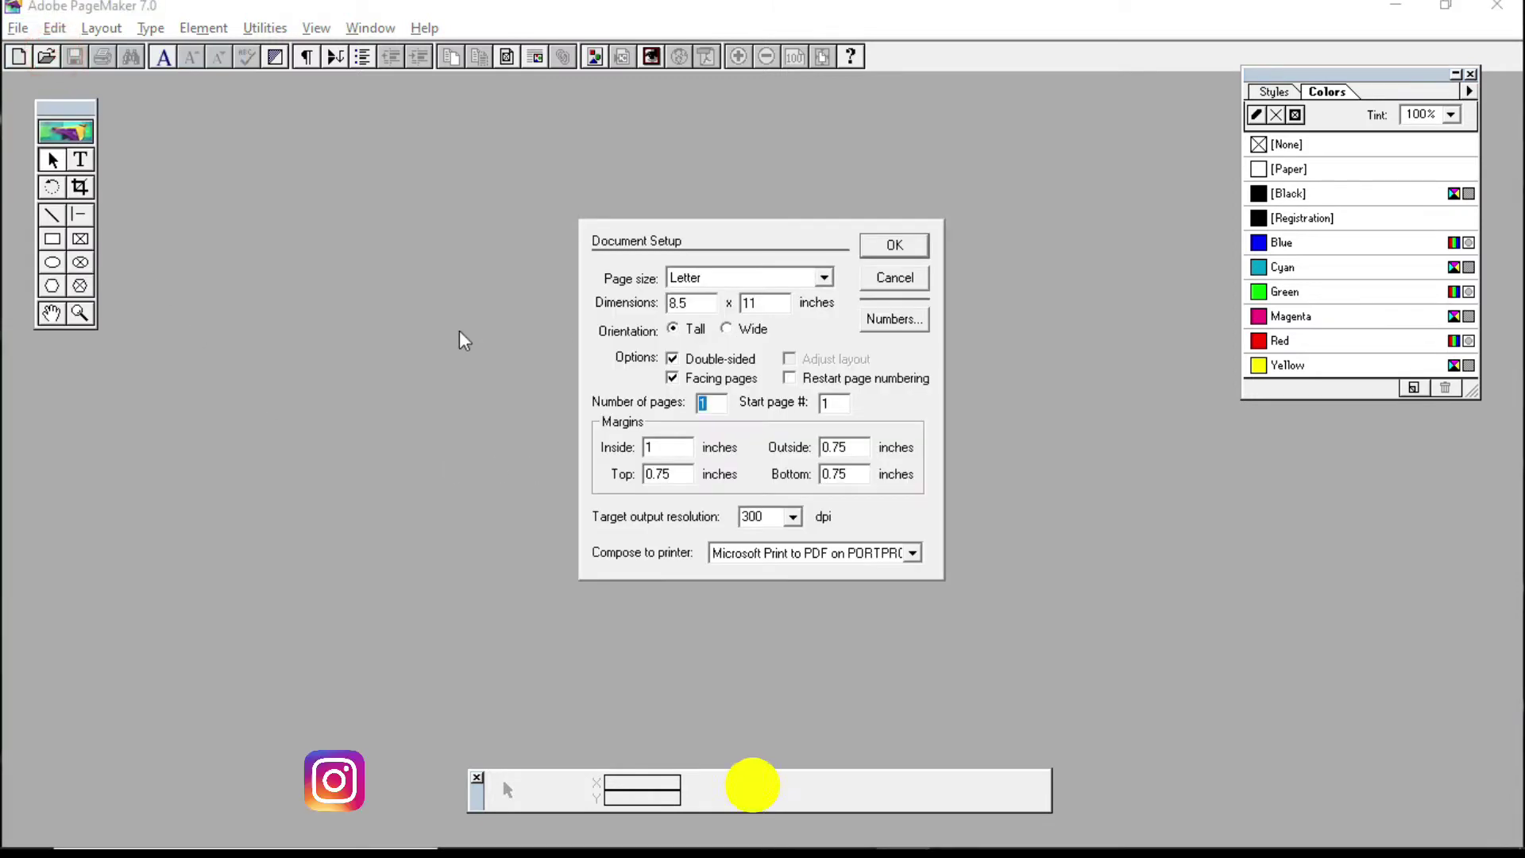
double_click(703, 303)
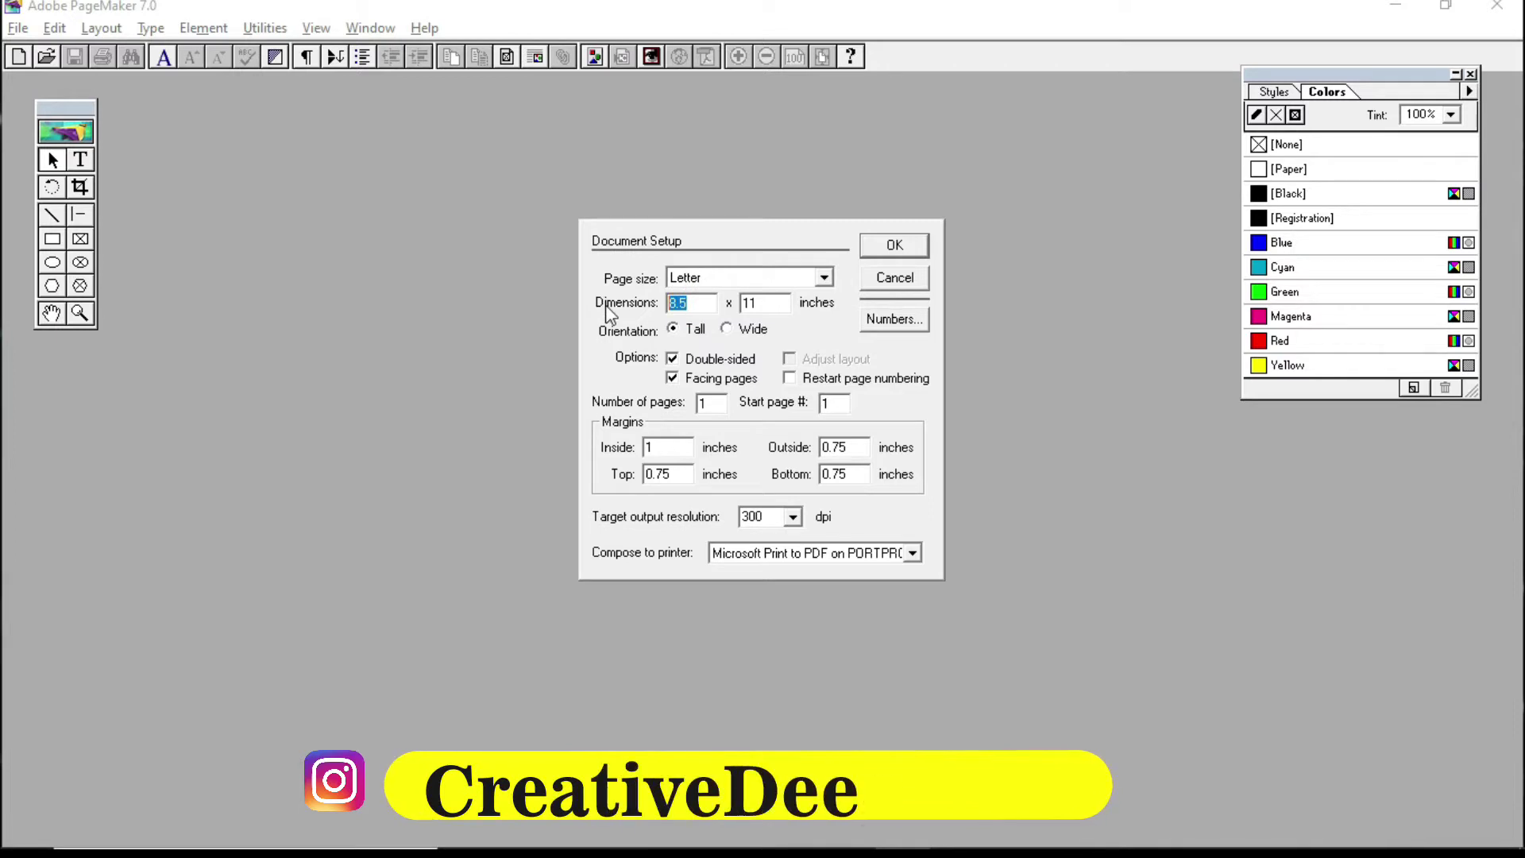
type("3.2")
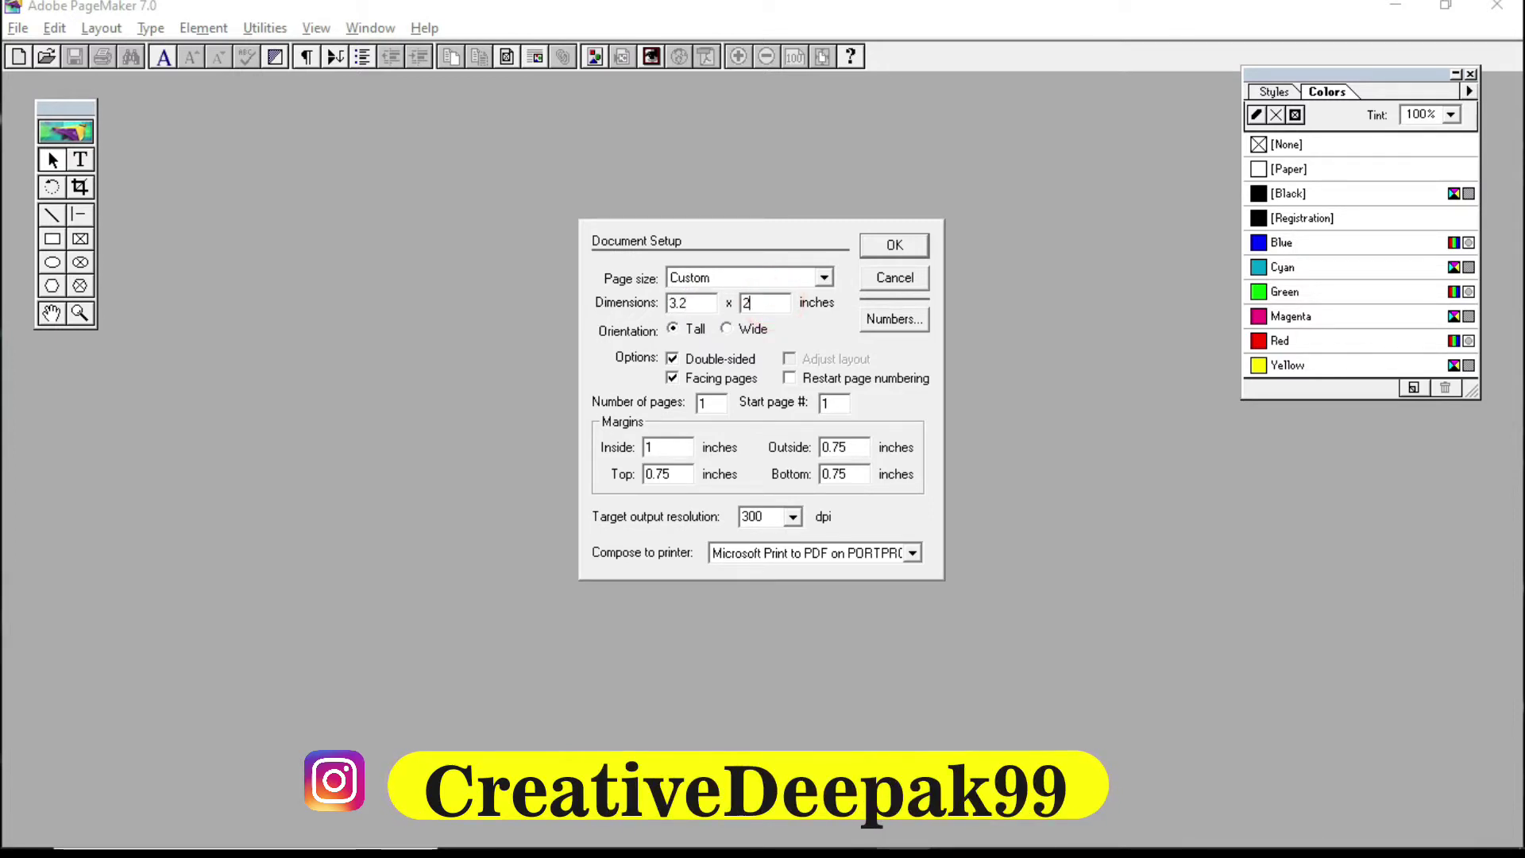
left_click(729, 330)
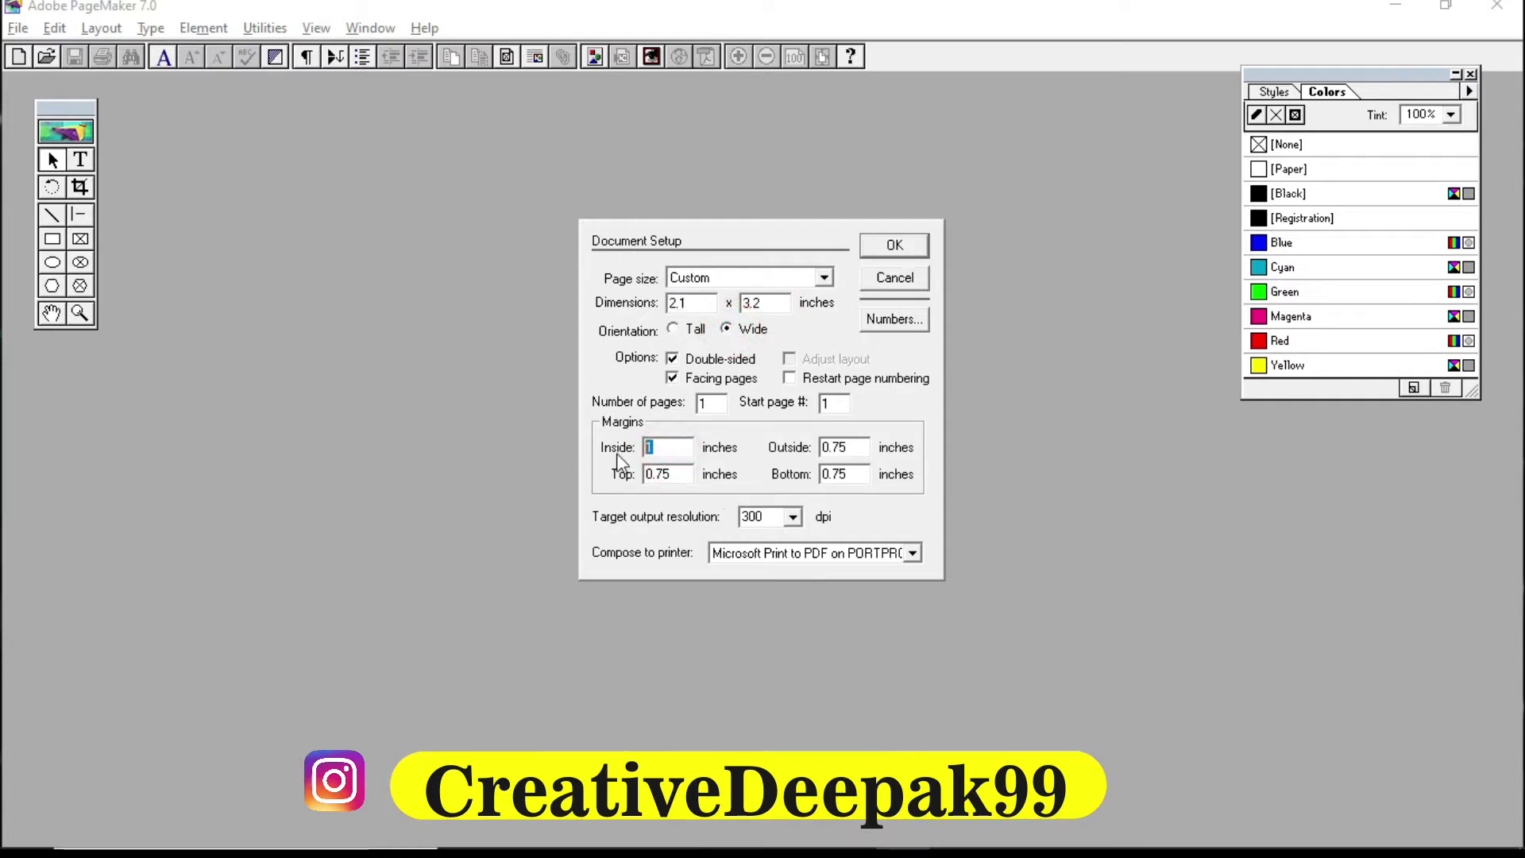
key("Tab")
type("0.1")
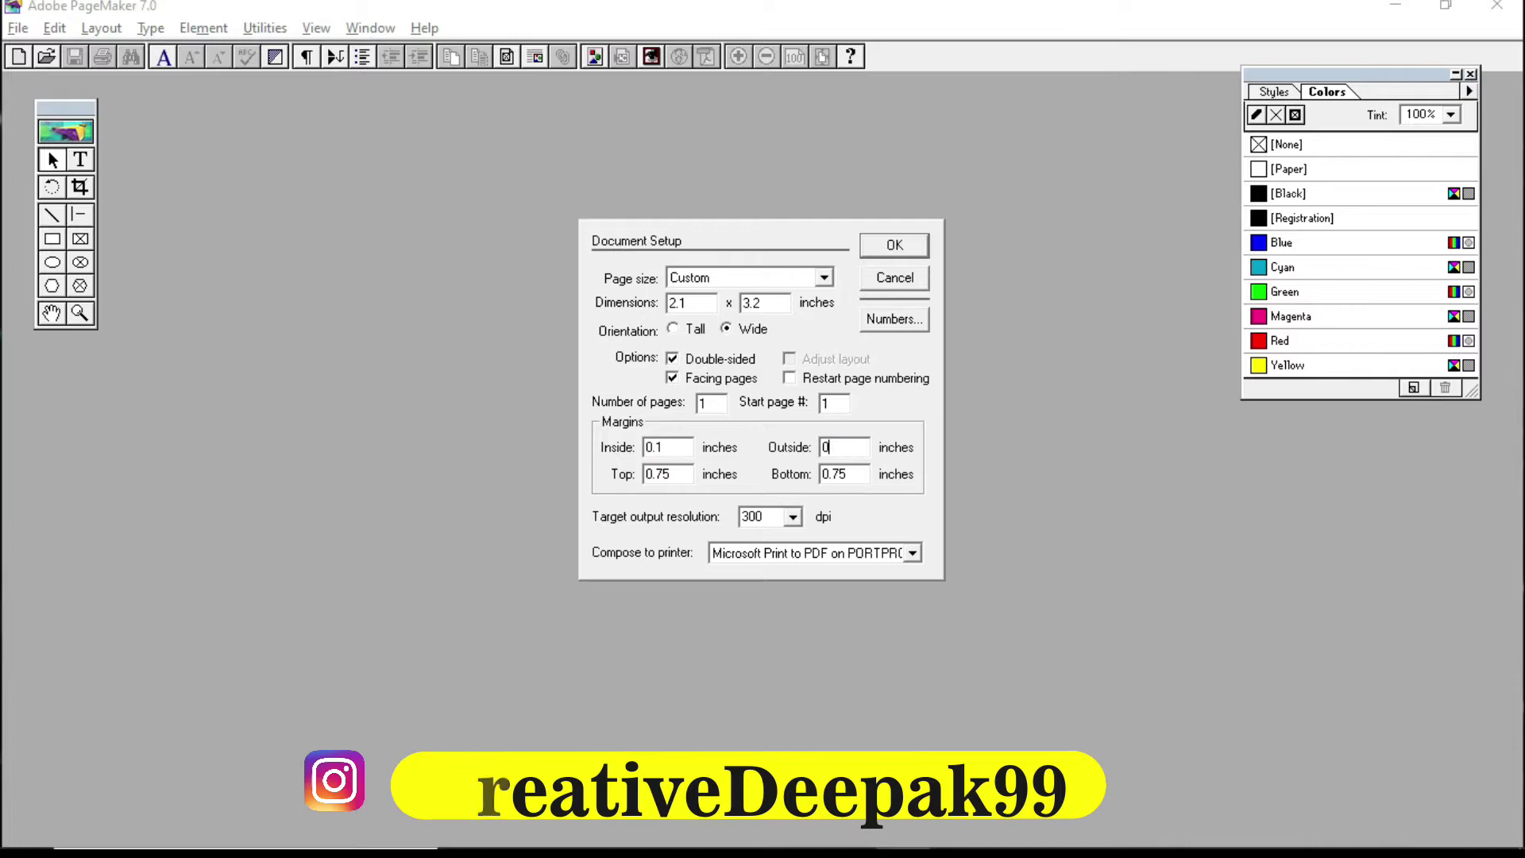
key("Tab")
type("0.1")
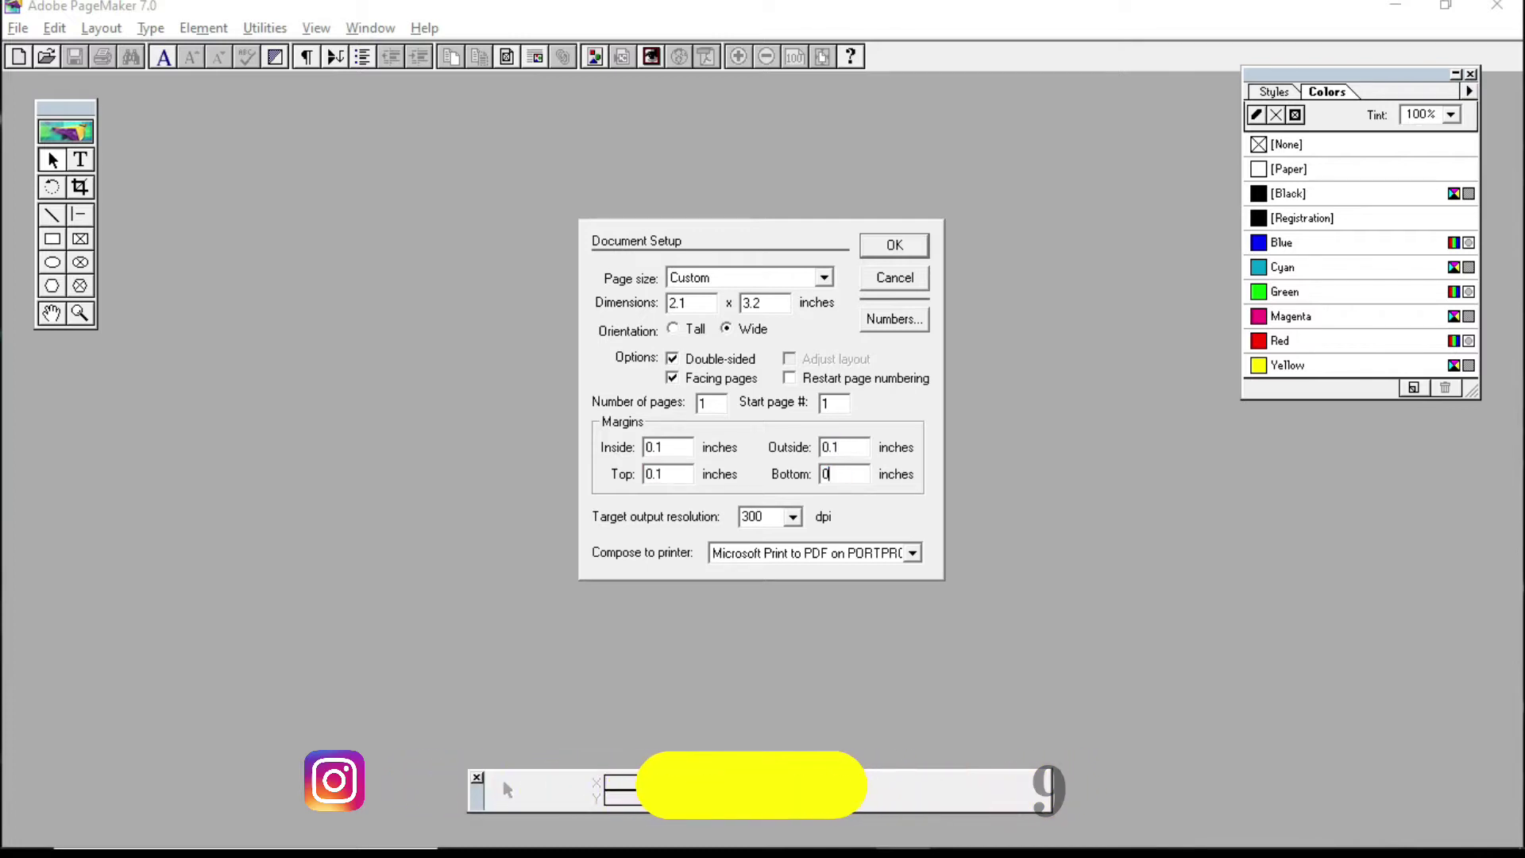
key("Tab")
type("0.1")
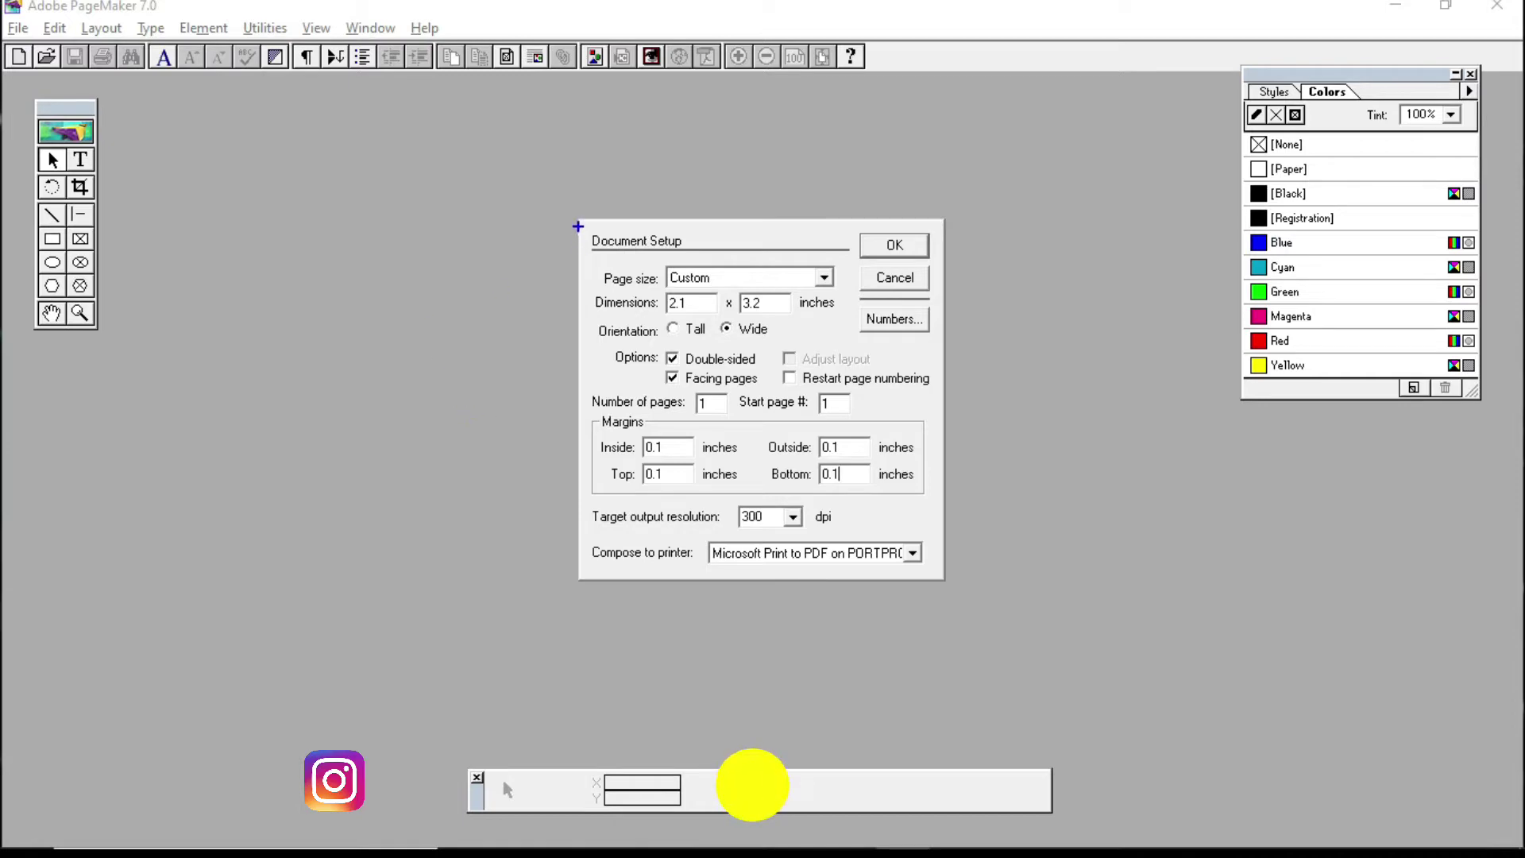
left_click_drag(577, 229, 949, 585)
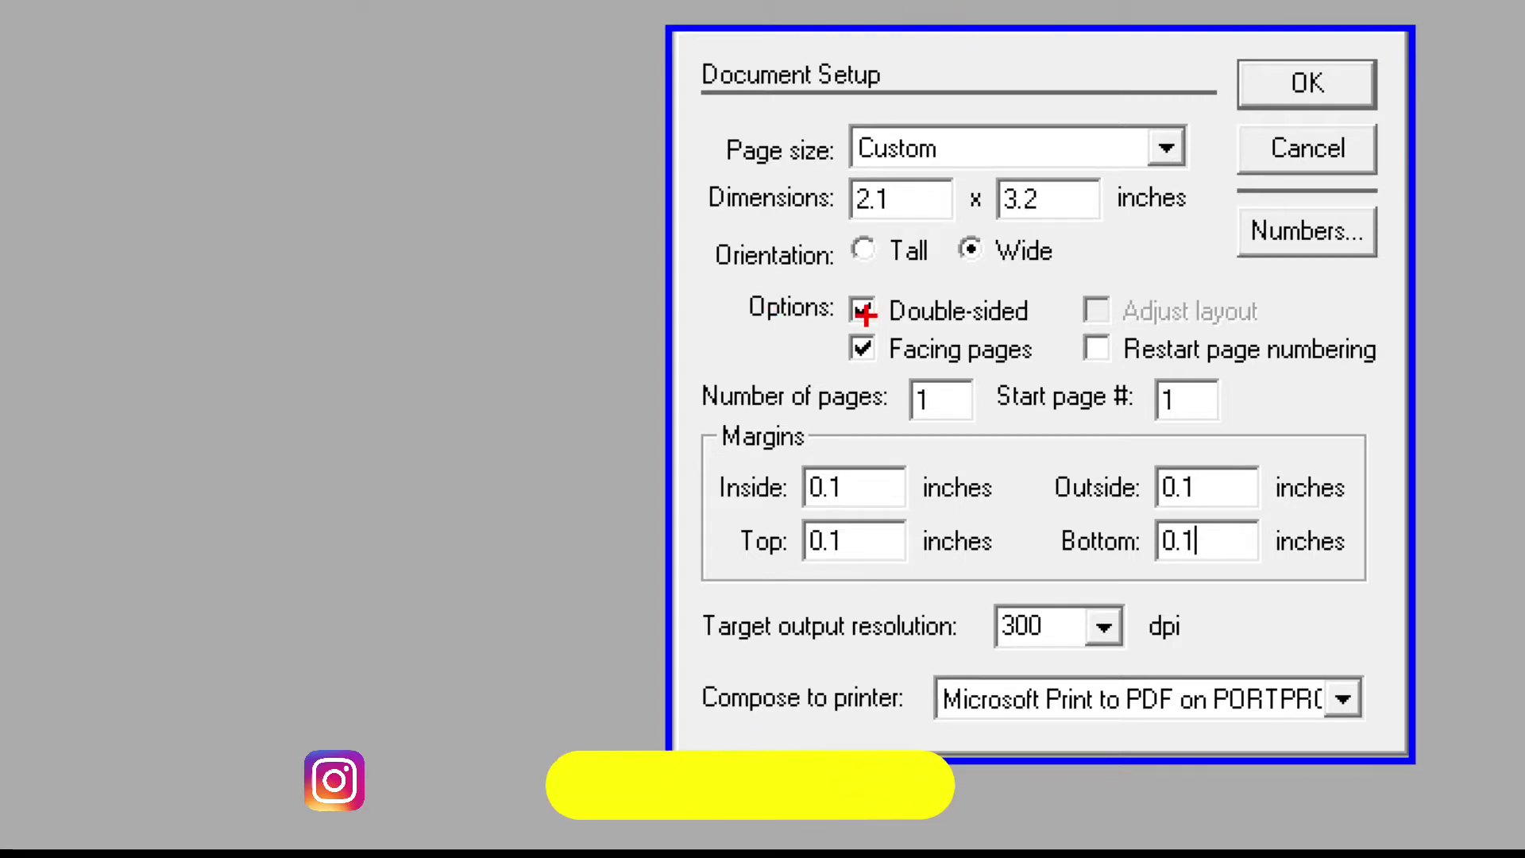
Step: Accept the 3.2 x 2.1 inch Document Setup so the Untitled-2 publication opens
mouse_move(824, 168)
left_mouse_down()
mouse_move(1094, 231)
mouse_move(1203, 233)
left_mouse_up()
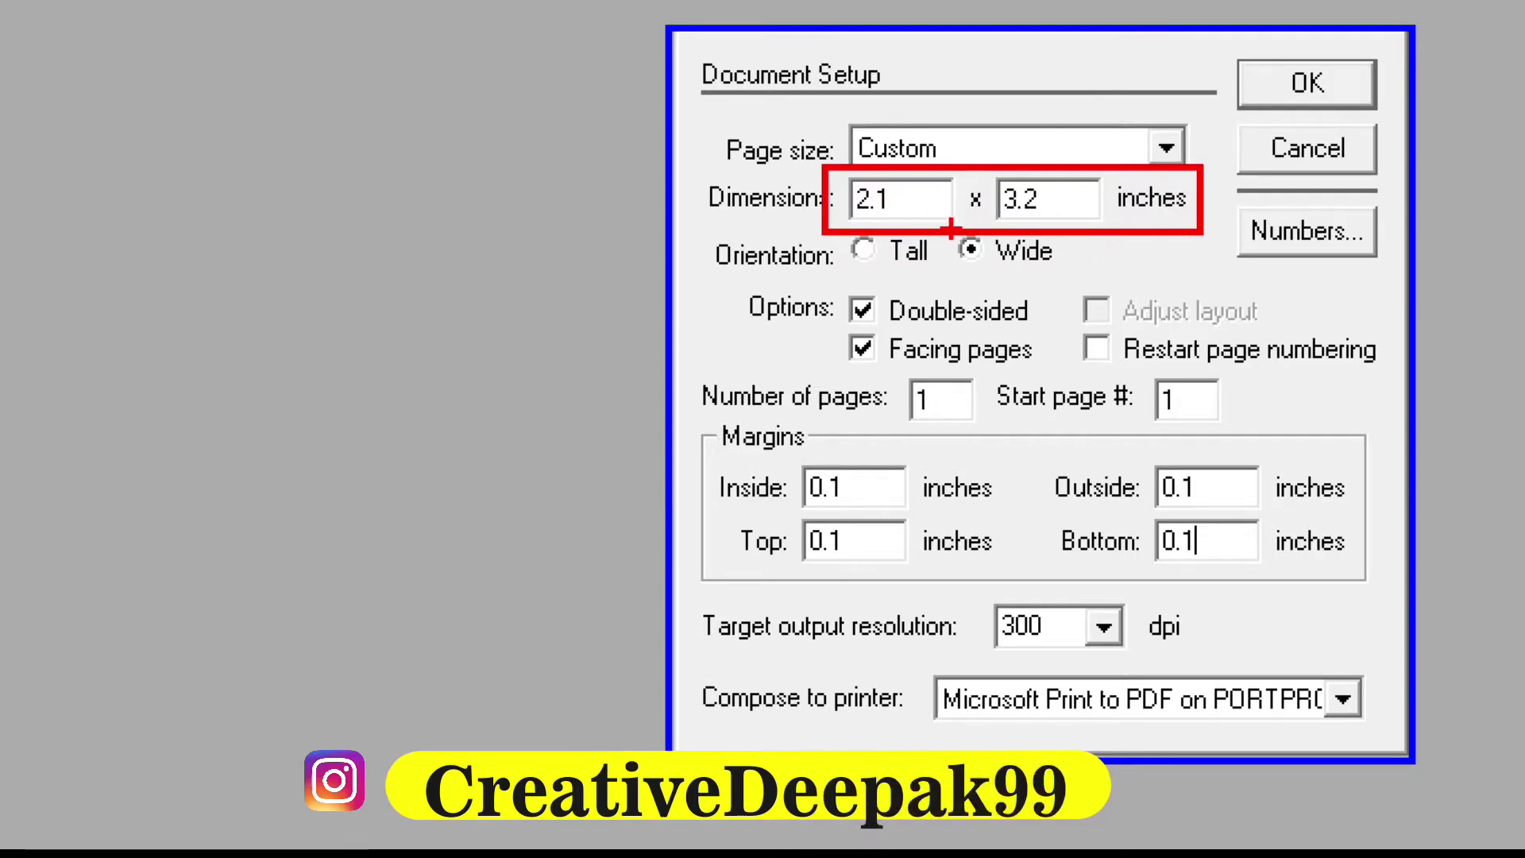
left_click_drag(950, 230, 1075, 275)
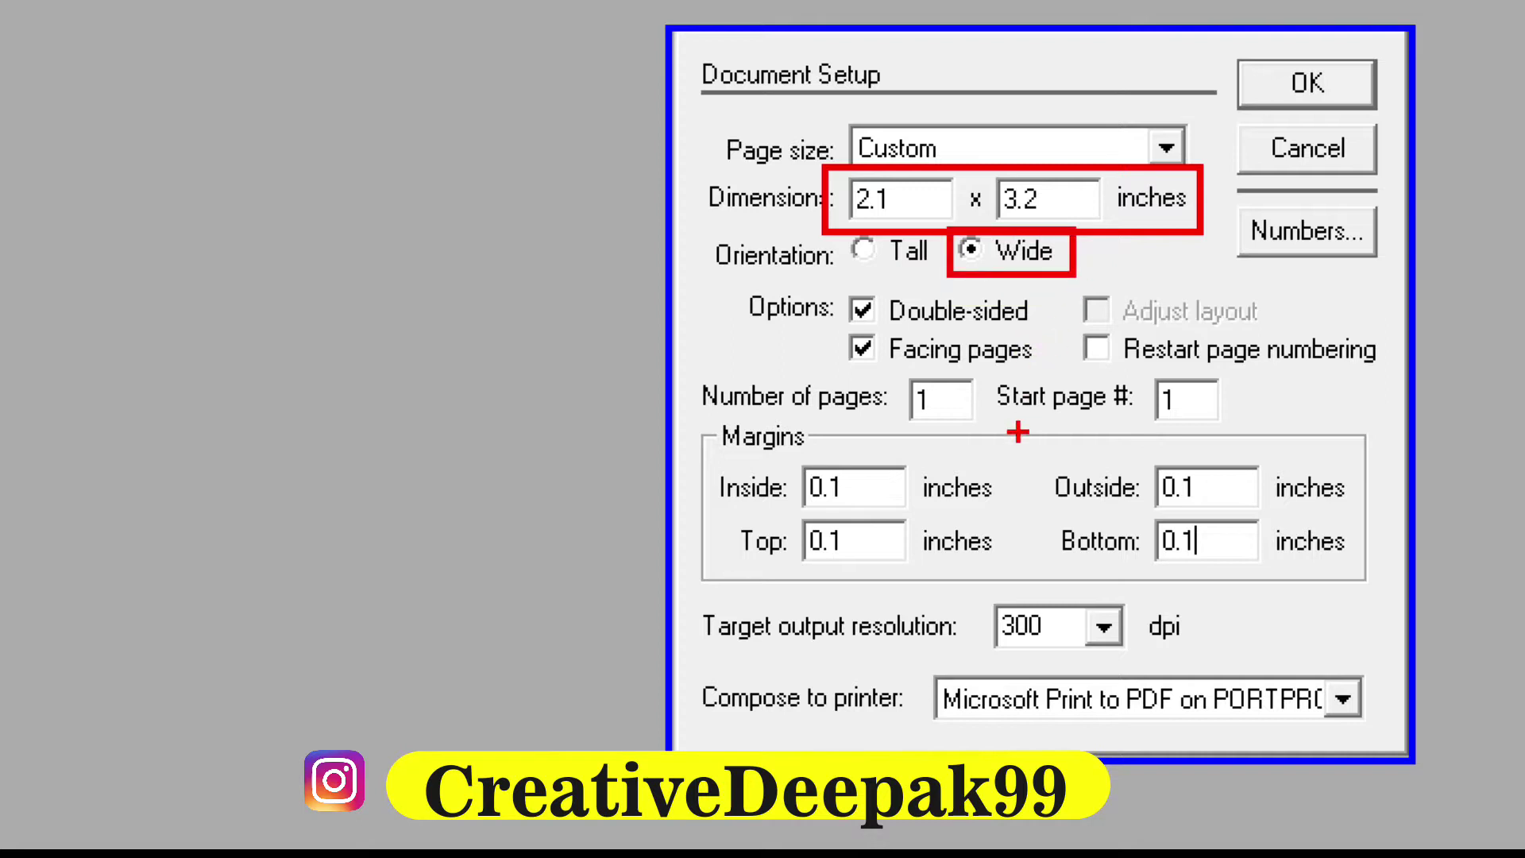
left_click_drag(719, 424, 814, 460)
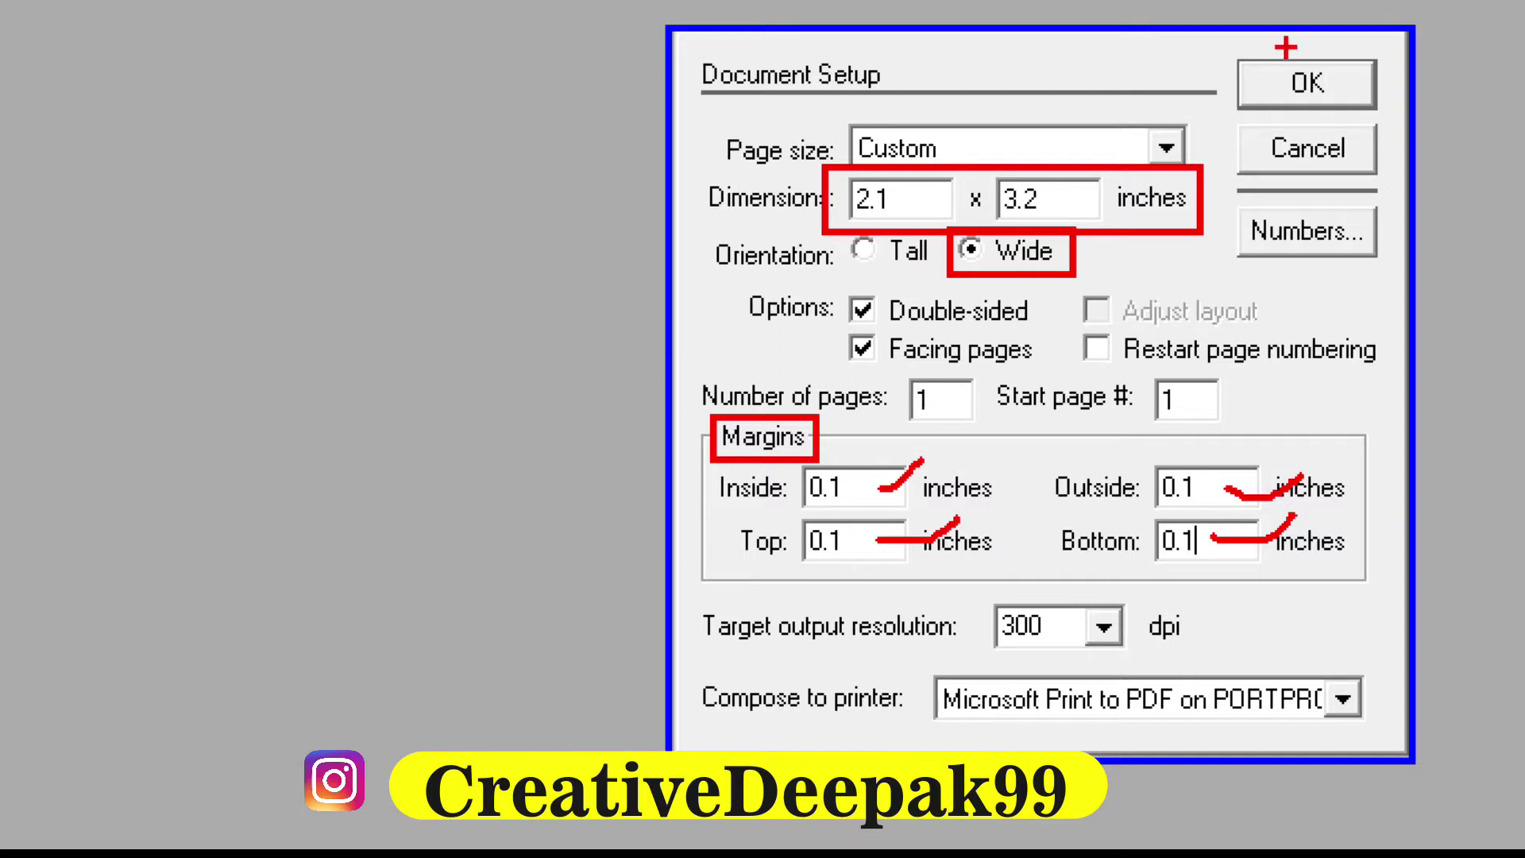
mouse_move(1226, 42)
left_mouse_down()
mouse_move(1255, 102)
mouse_move(1382, 120)
left_mouse_up()
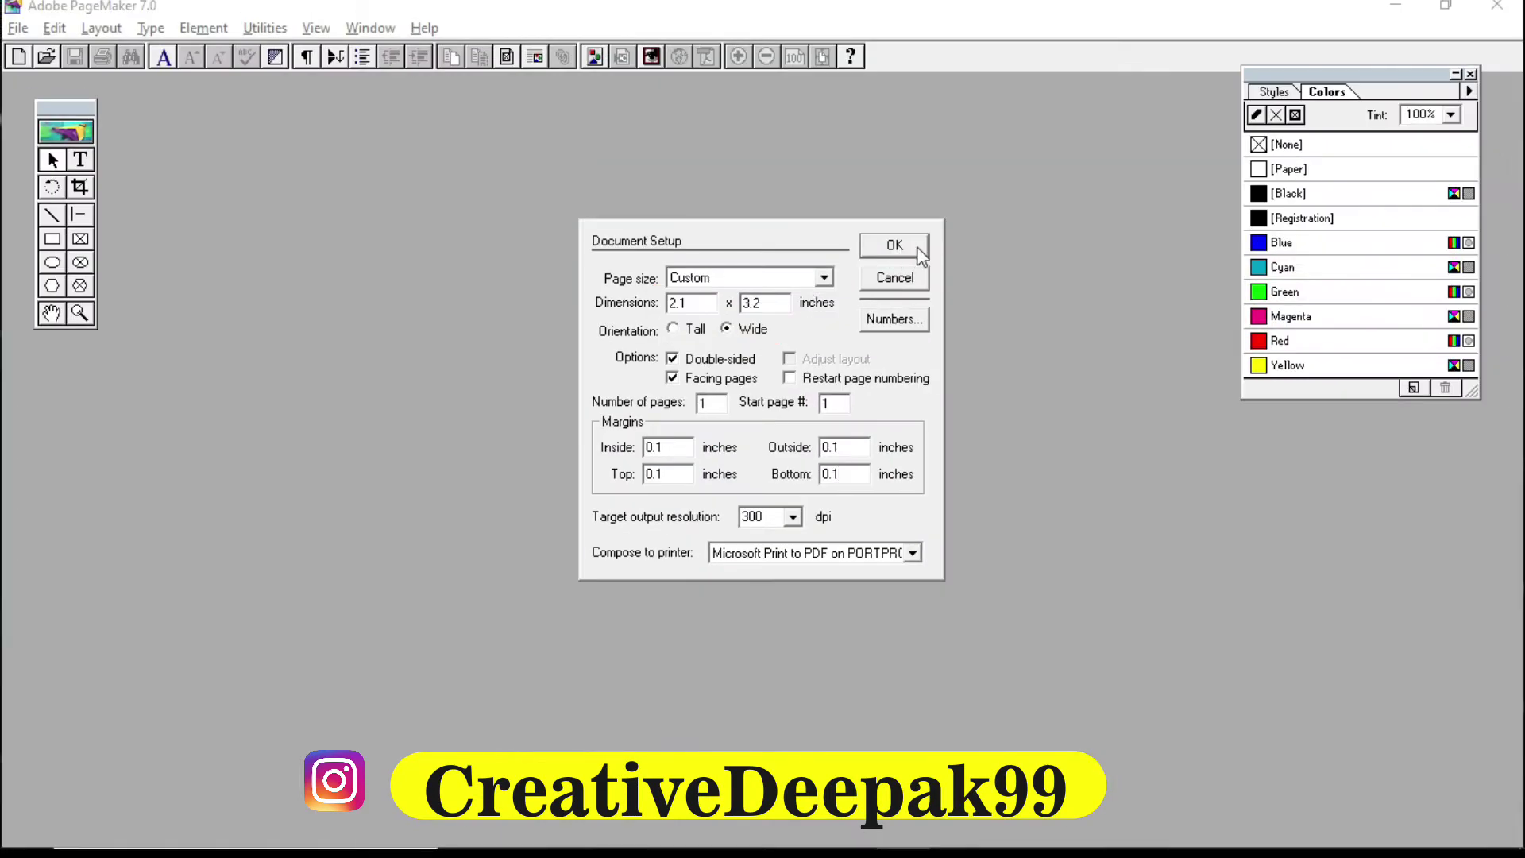
left_click(1314, 86)
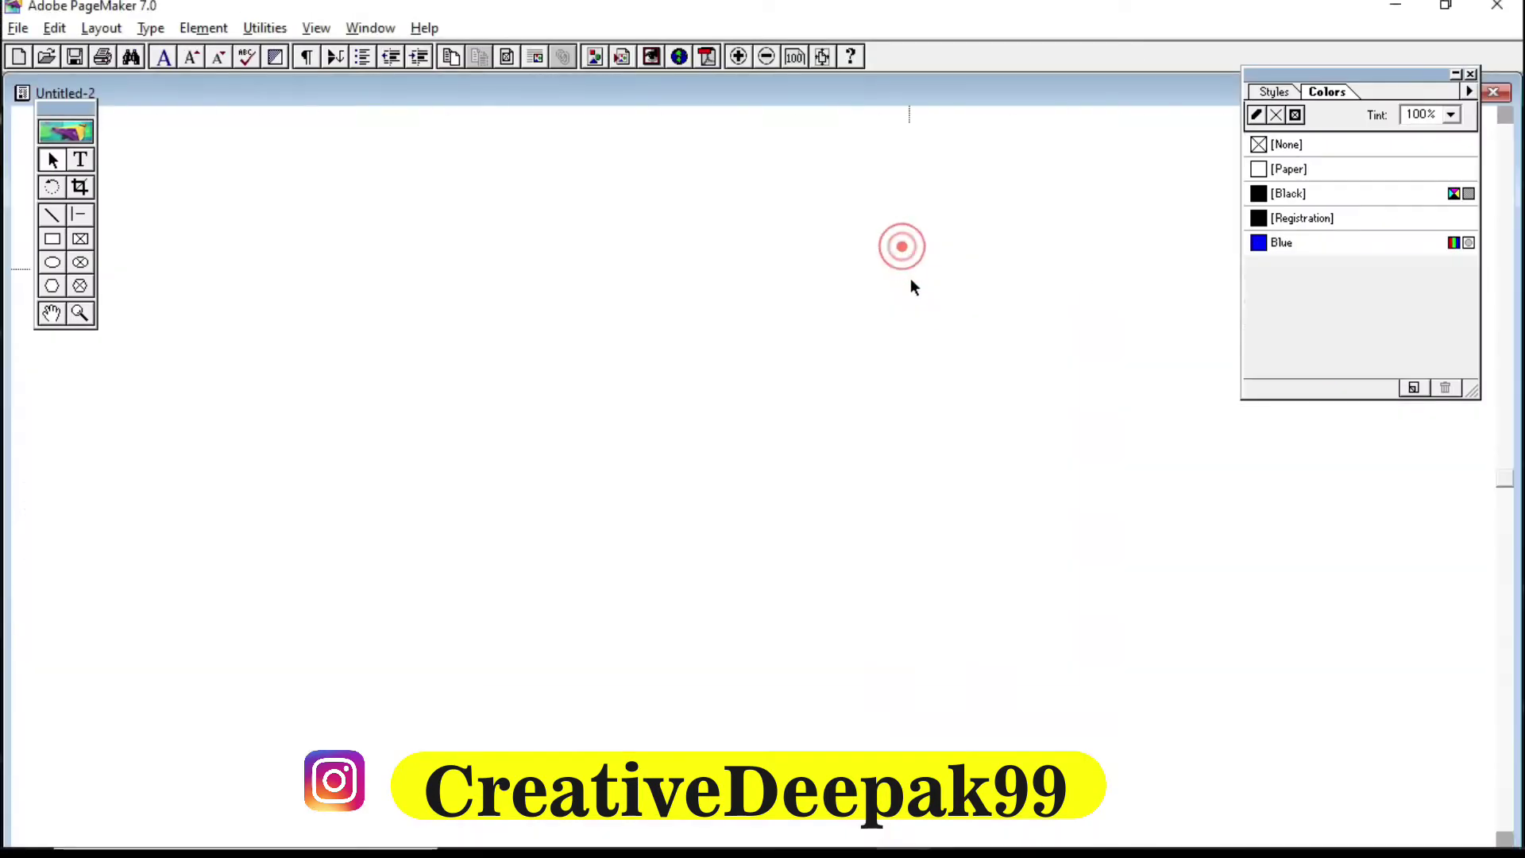
Step: Maximize the Untitled-2 window, switch from Actual Size to Fit in Window, and move the toolbox aside
double_click(764, 87)
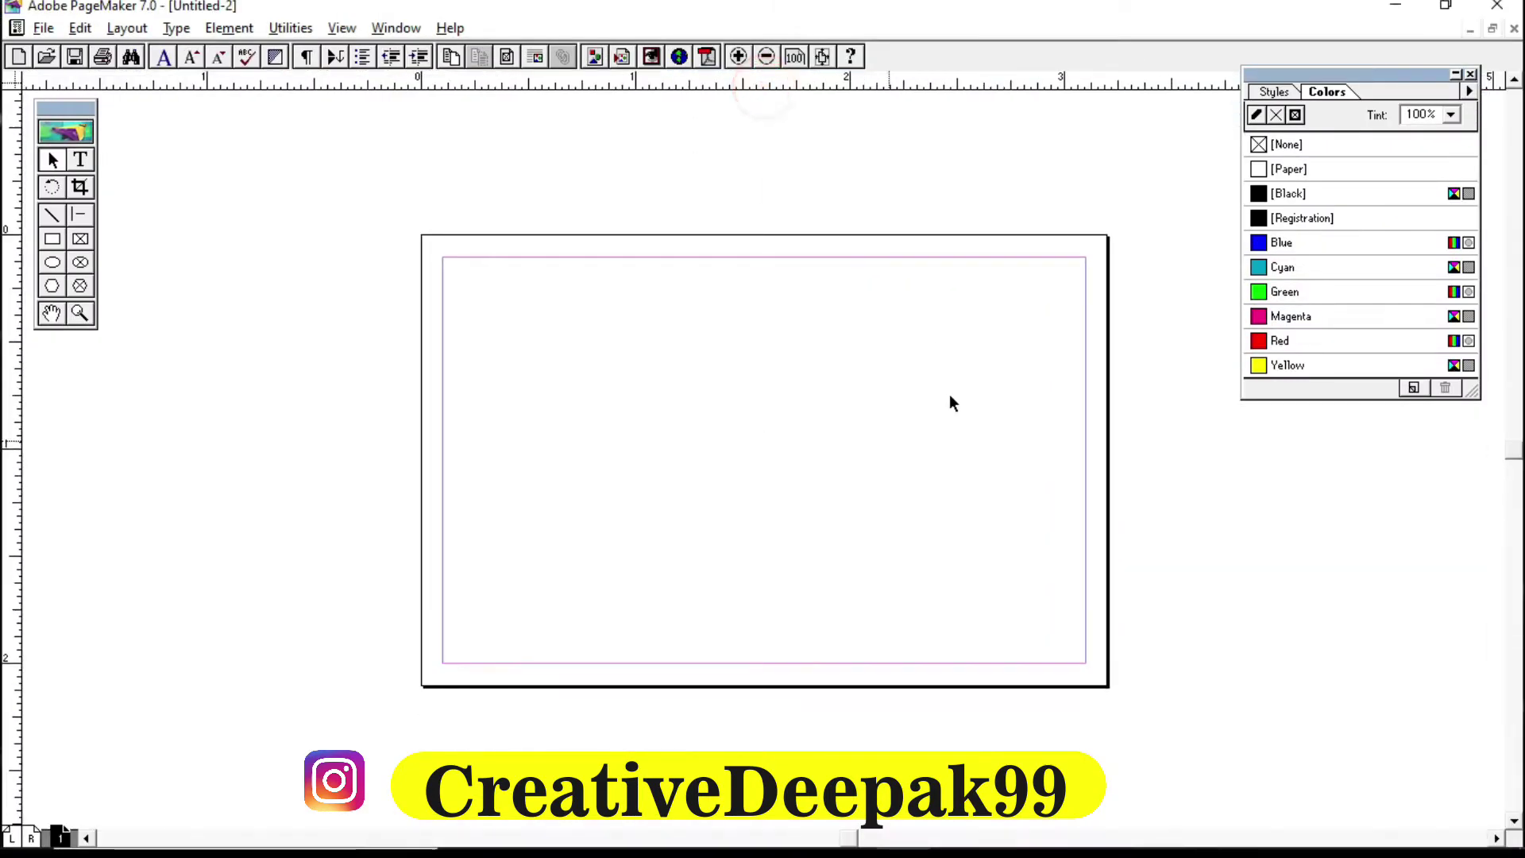
right_click(675, 323)
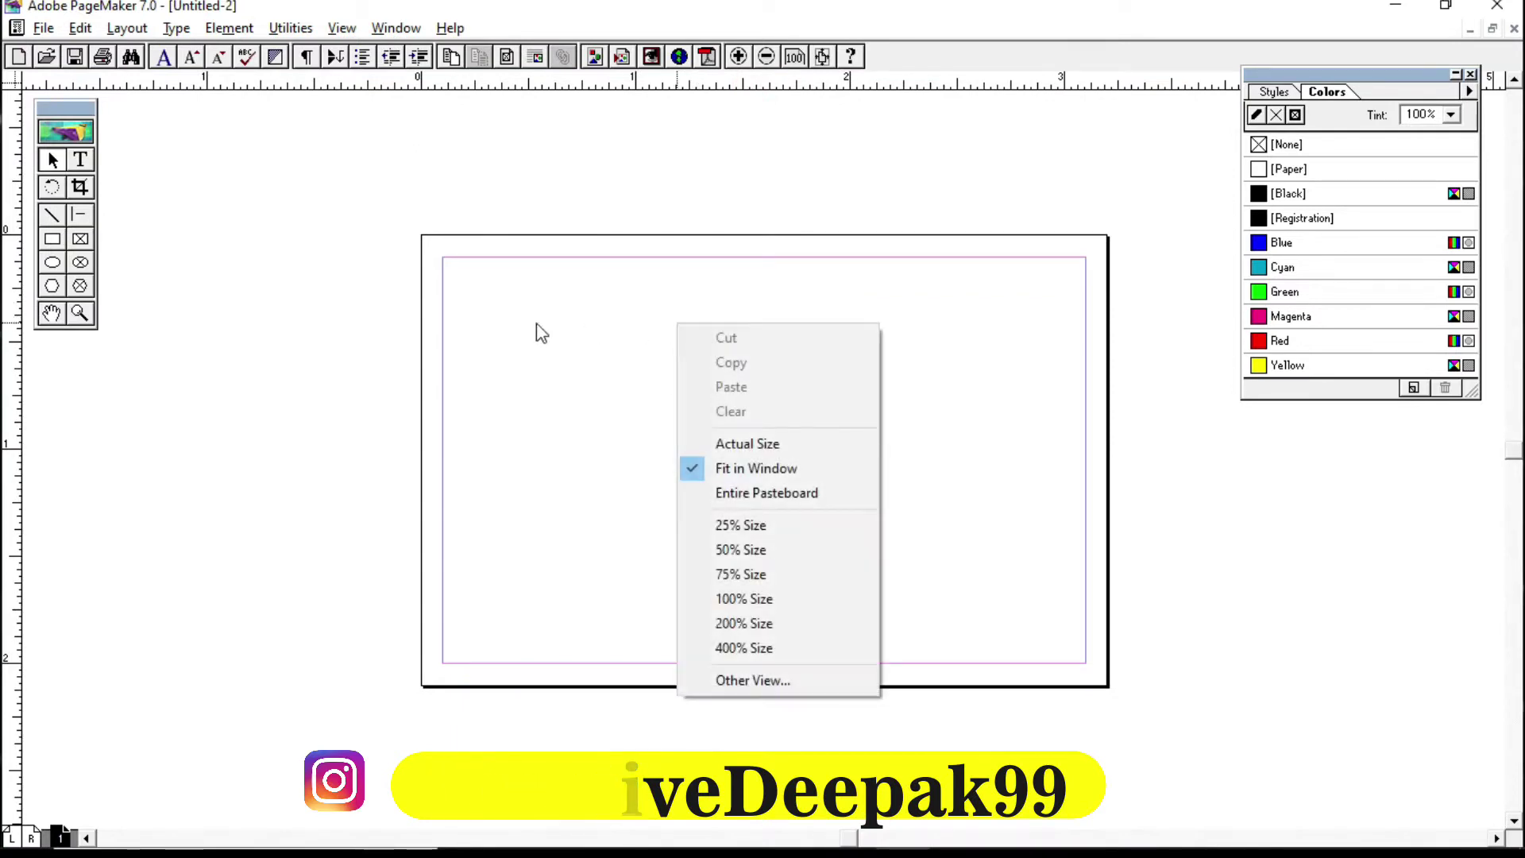
left_click(769, 447)
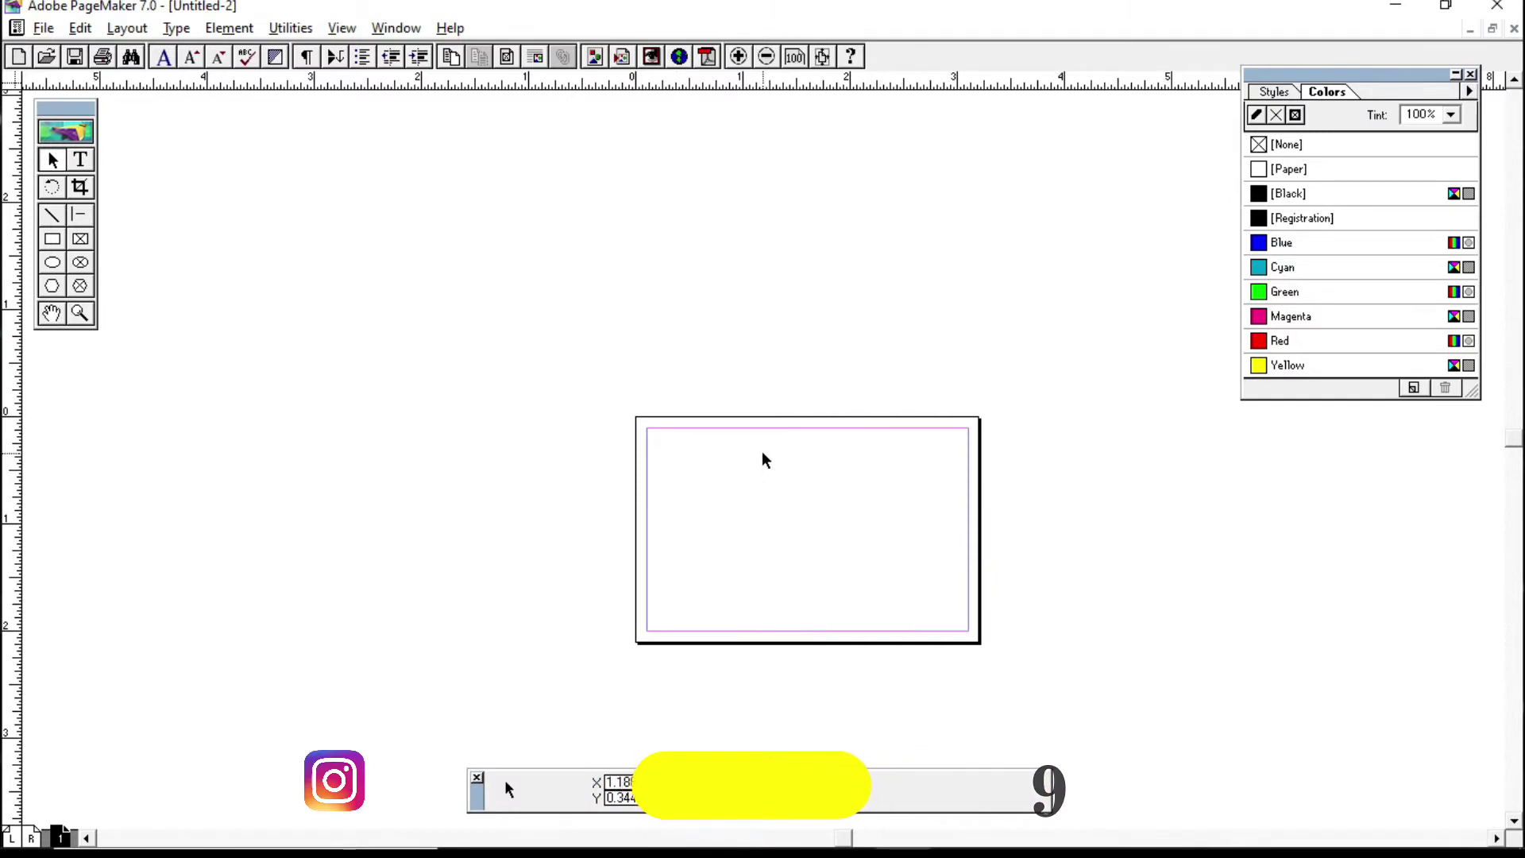
right_click(763, 453)
right_click(704, 258)
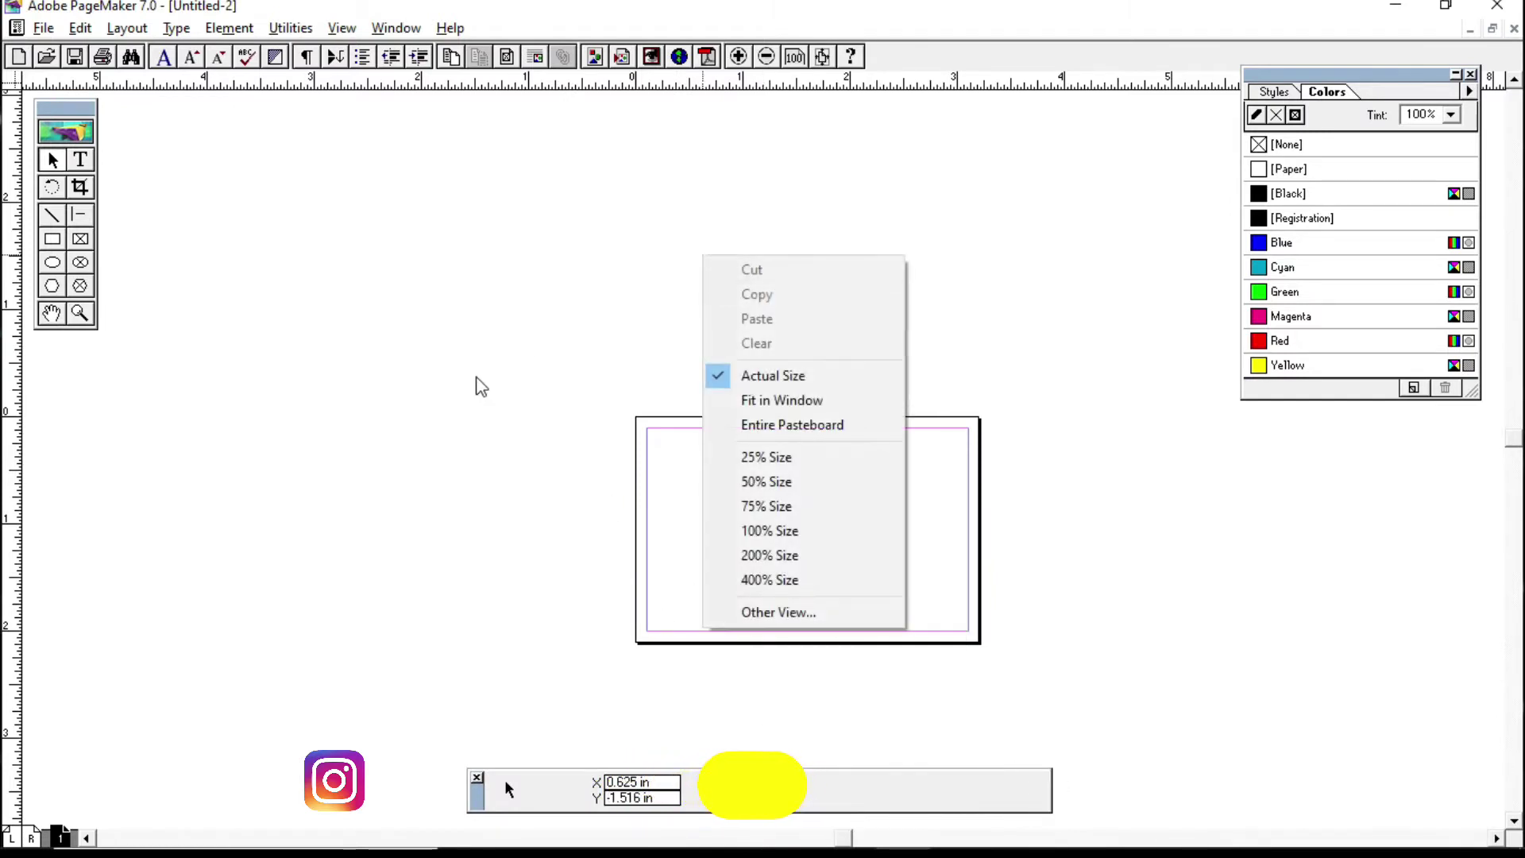
left_click(776, 401)
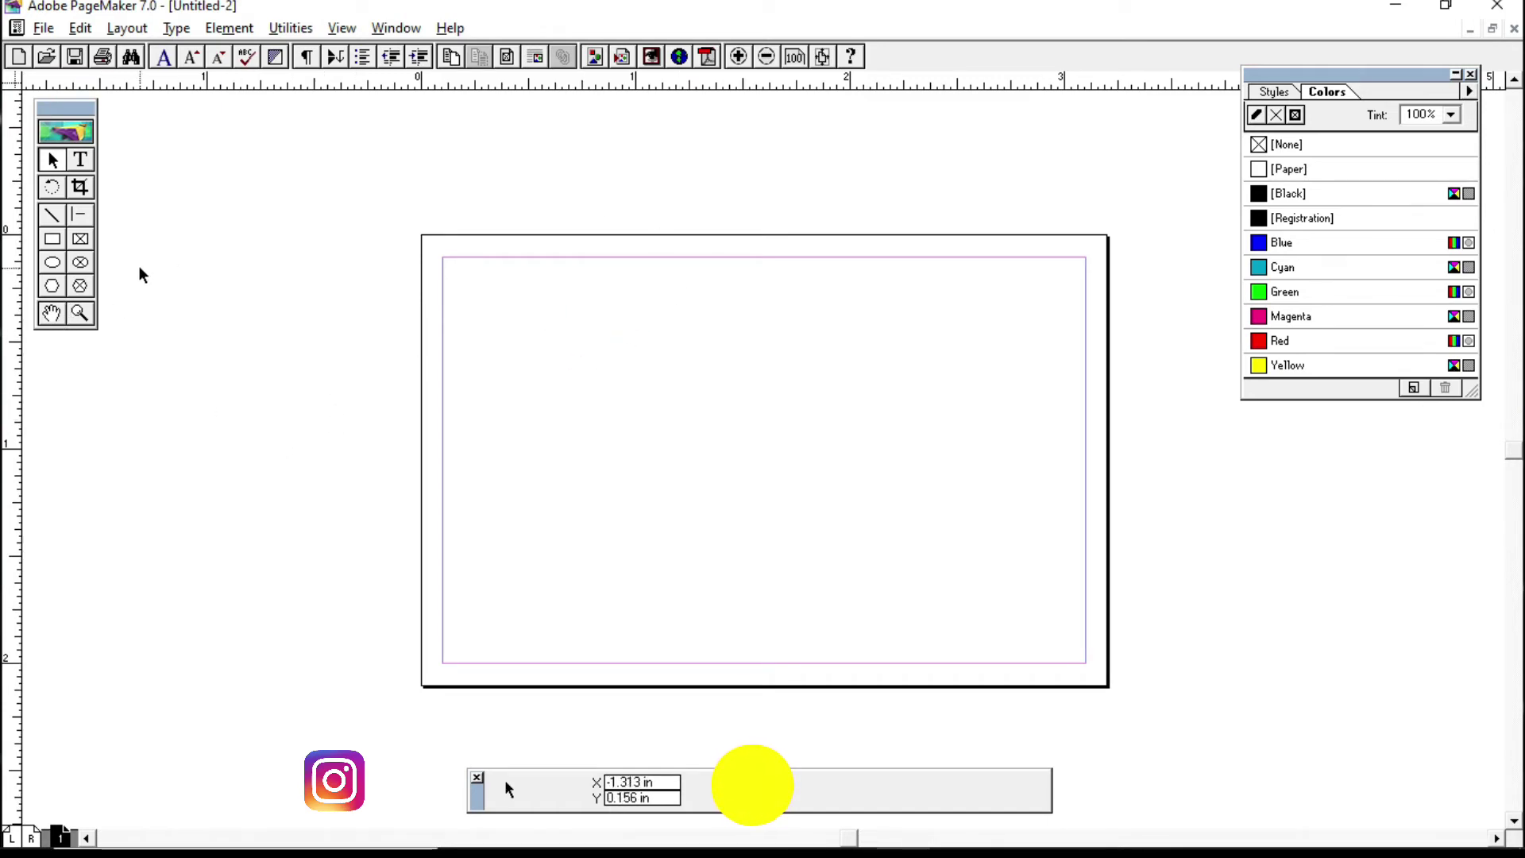
left_click_drag(54, 112, 173, 135)
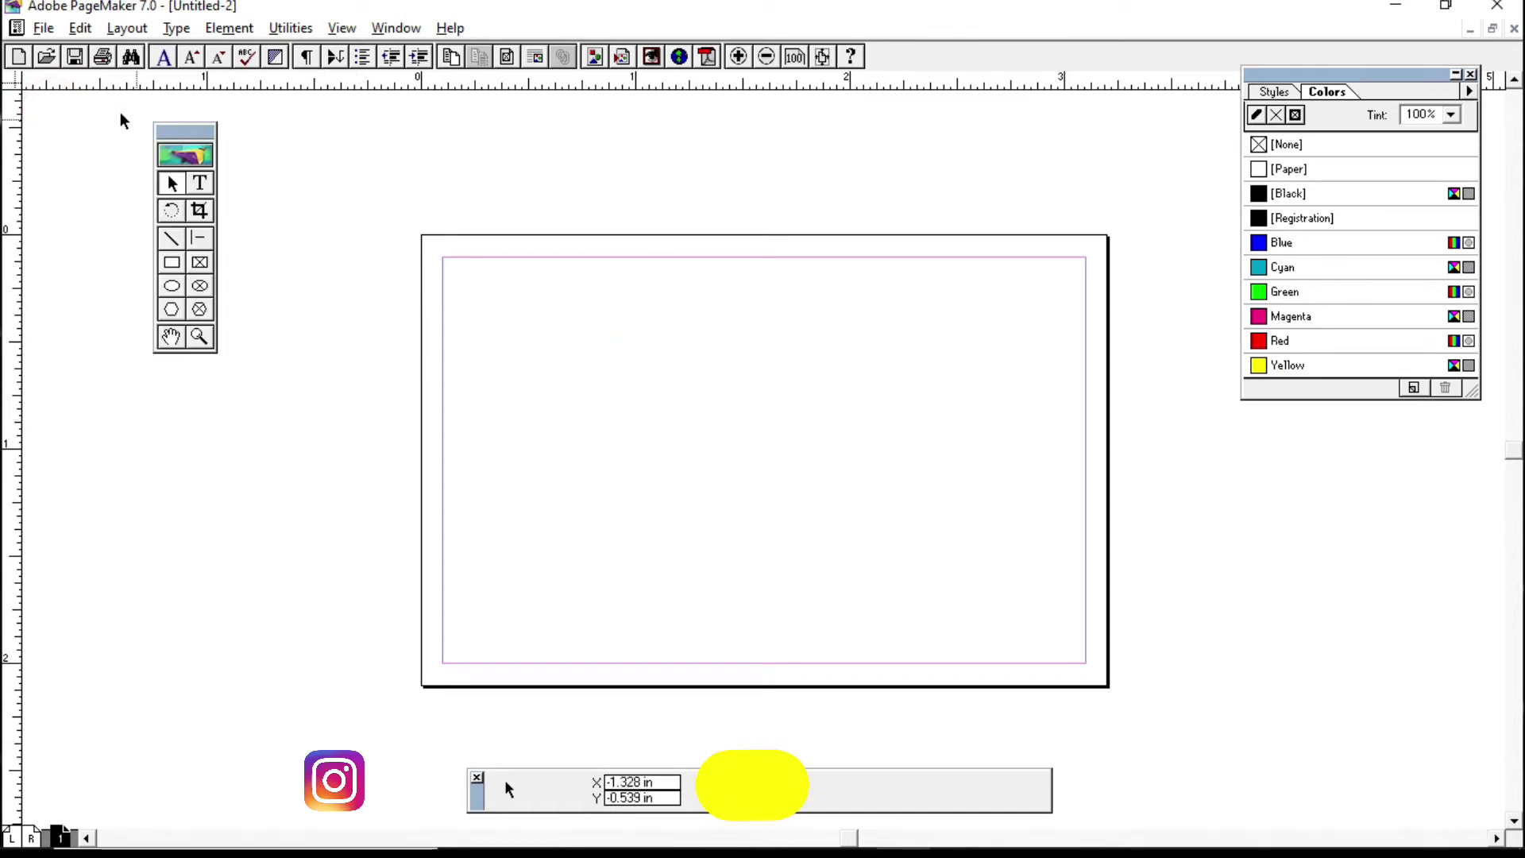
Step: Draw a rectangle from the card's top-left to bottom-right margin corners
left_click(171, 262)
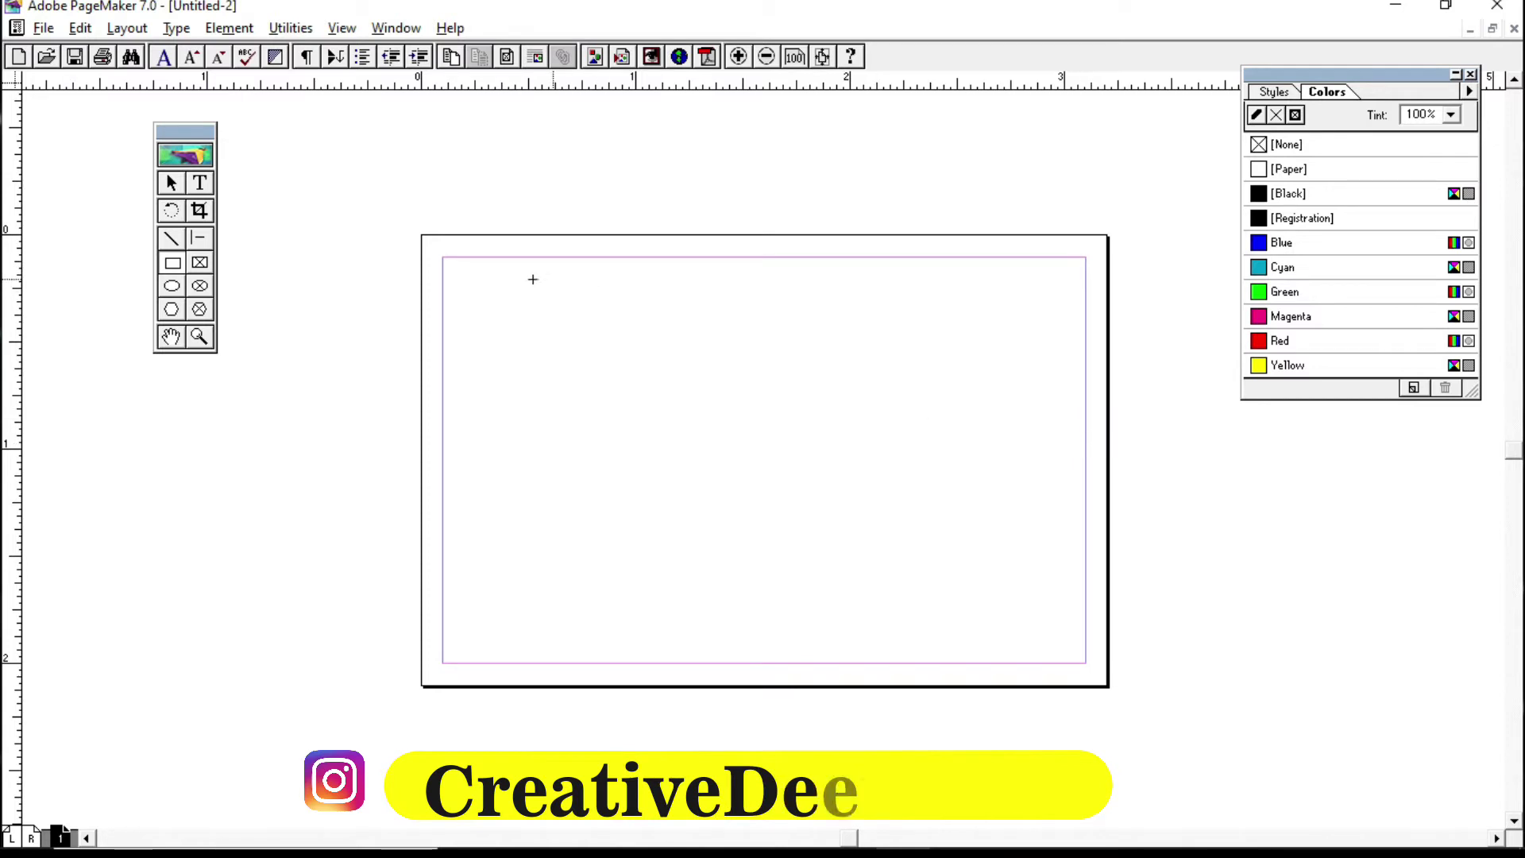
mouse_move(442, 257)
left_mouse_down()
mouse_move(980, 535)
mouse_move(1072, 619)
mouse_move(1086, 662)
left_mouse_up()
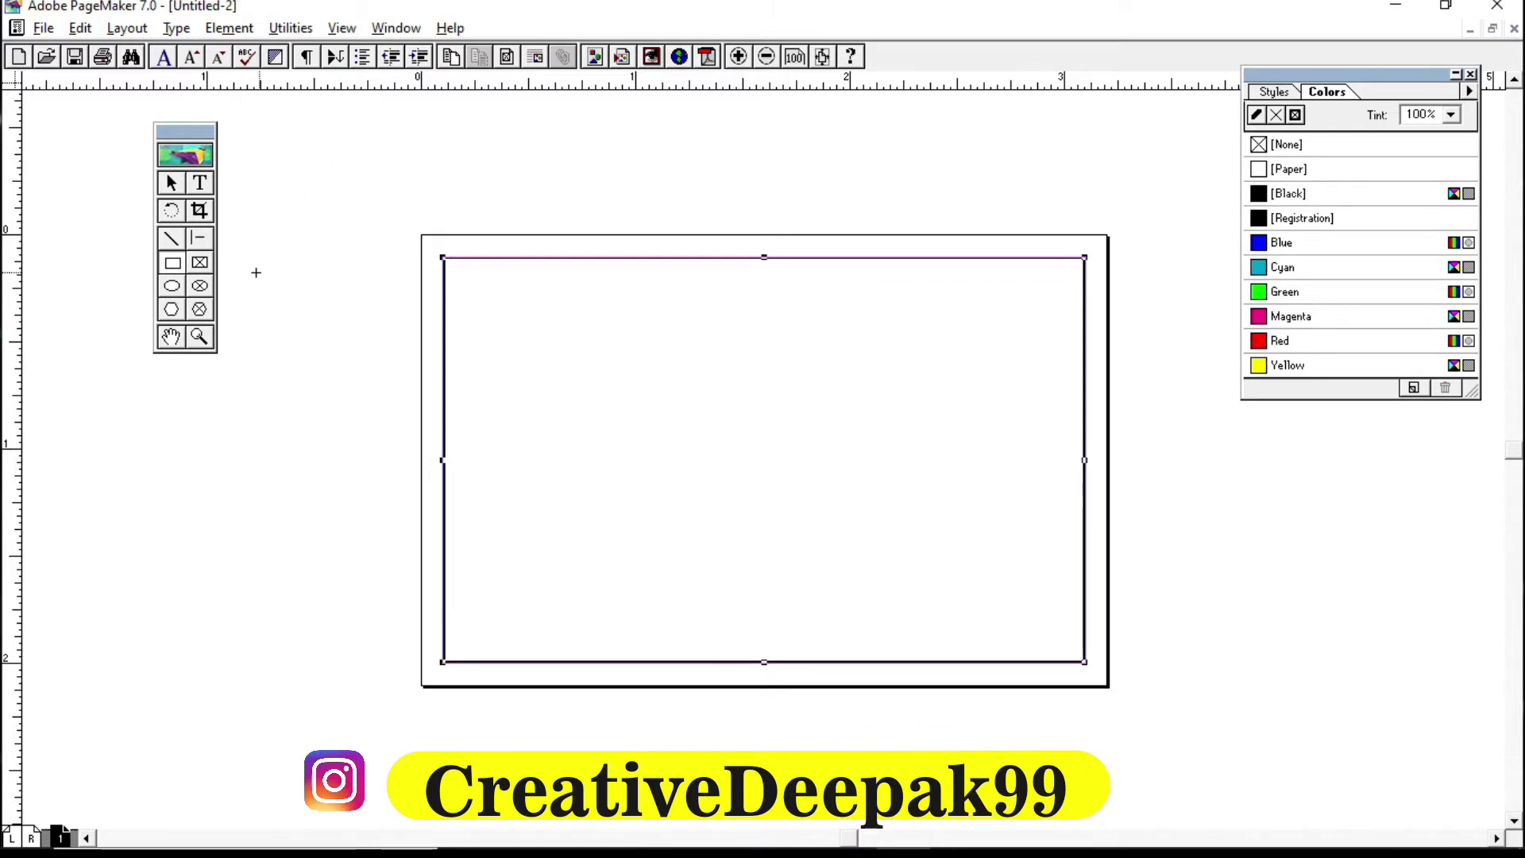
left_click(169, 311)
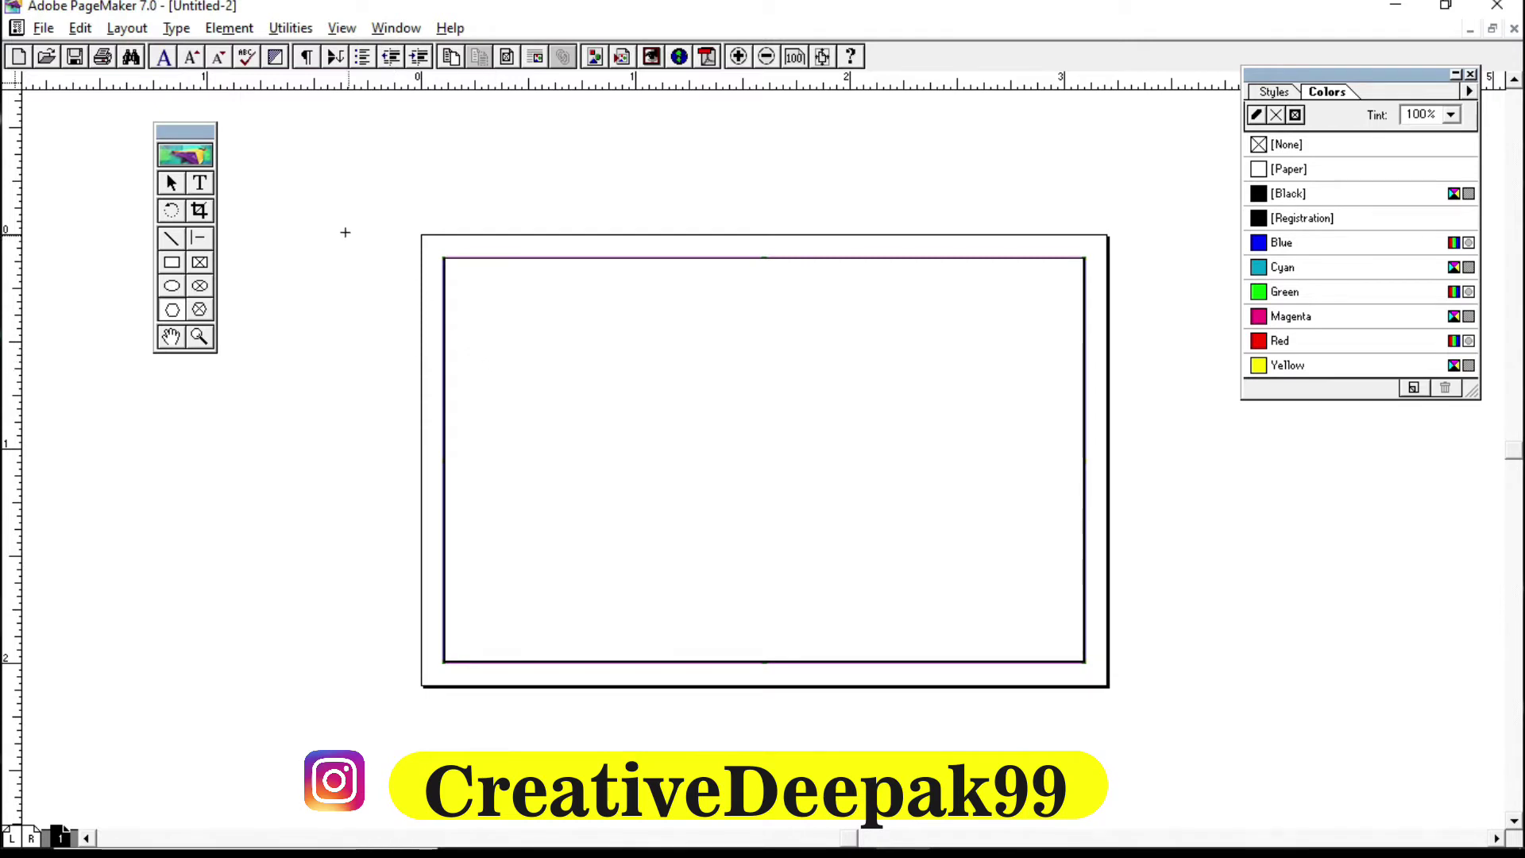
Step: Draw a roughly 1.331 x 1.153 inch hexagon on the card's left half and select it with the rectangle
mouse_move(305, 292)
left_mouse_down()
mouse_move(619, 538)
mouse_move(601, 538)
left_mouse_up()
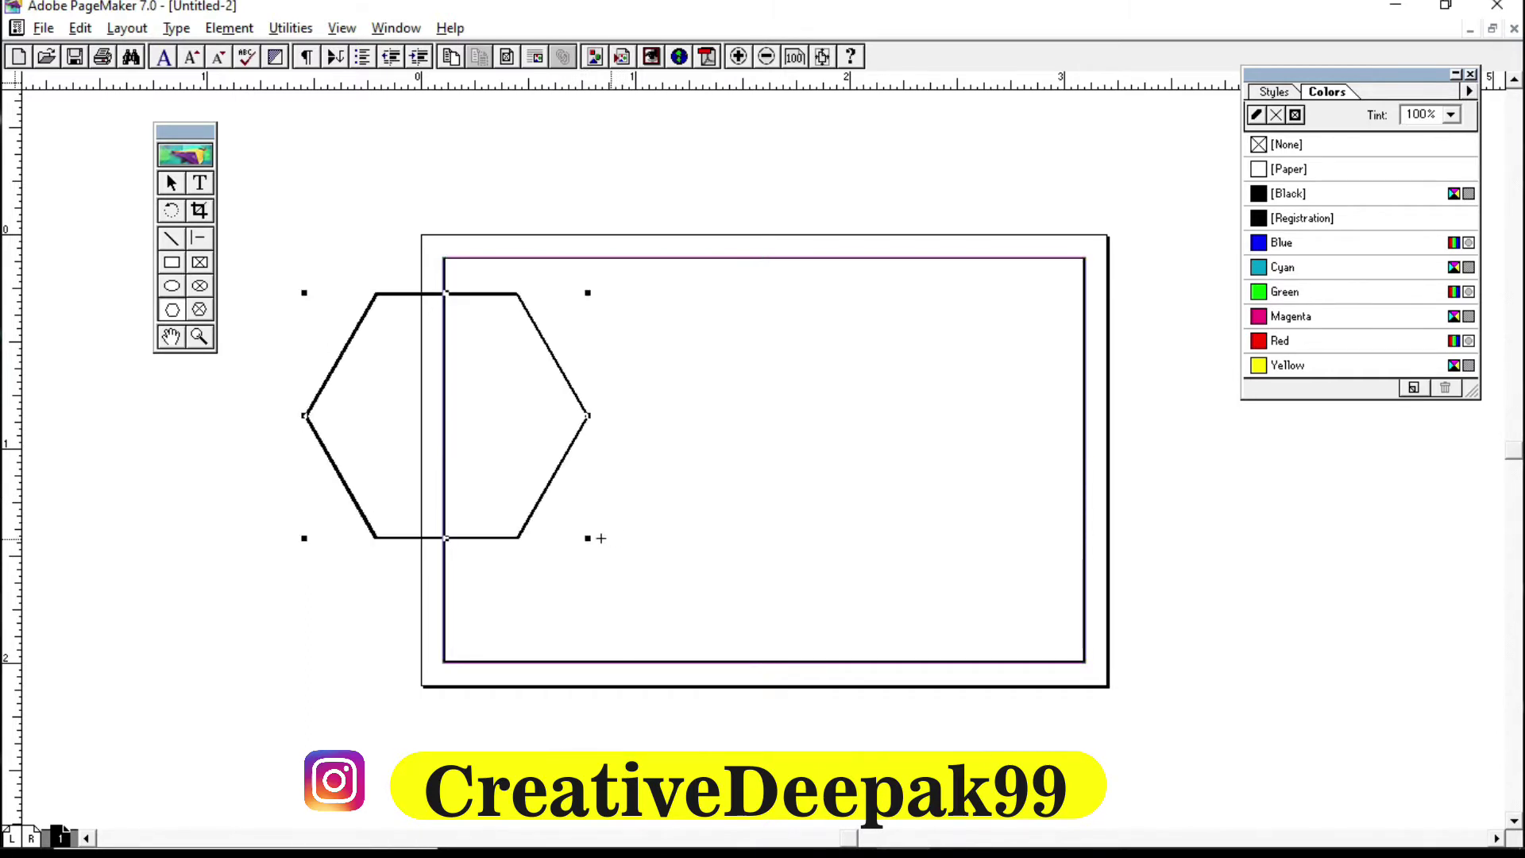
left_click(177, 187)
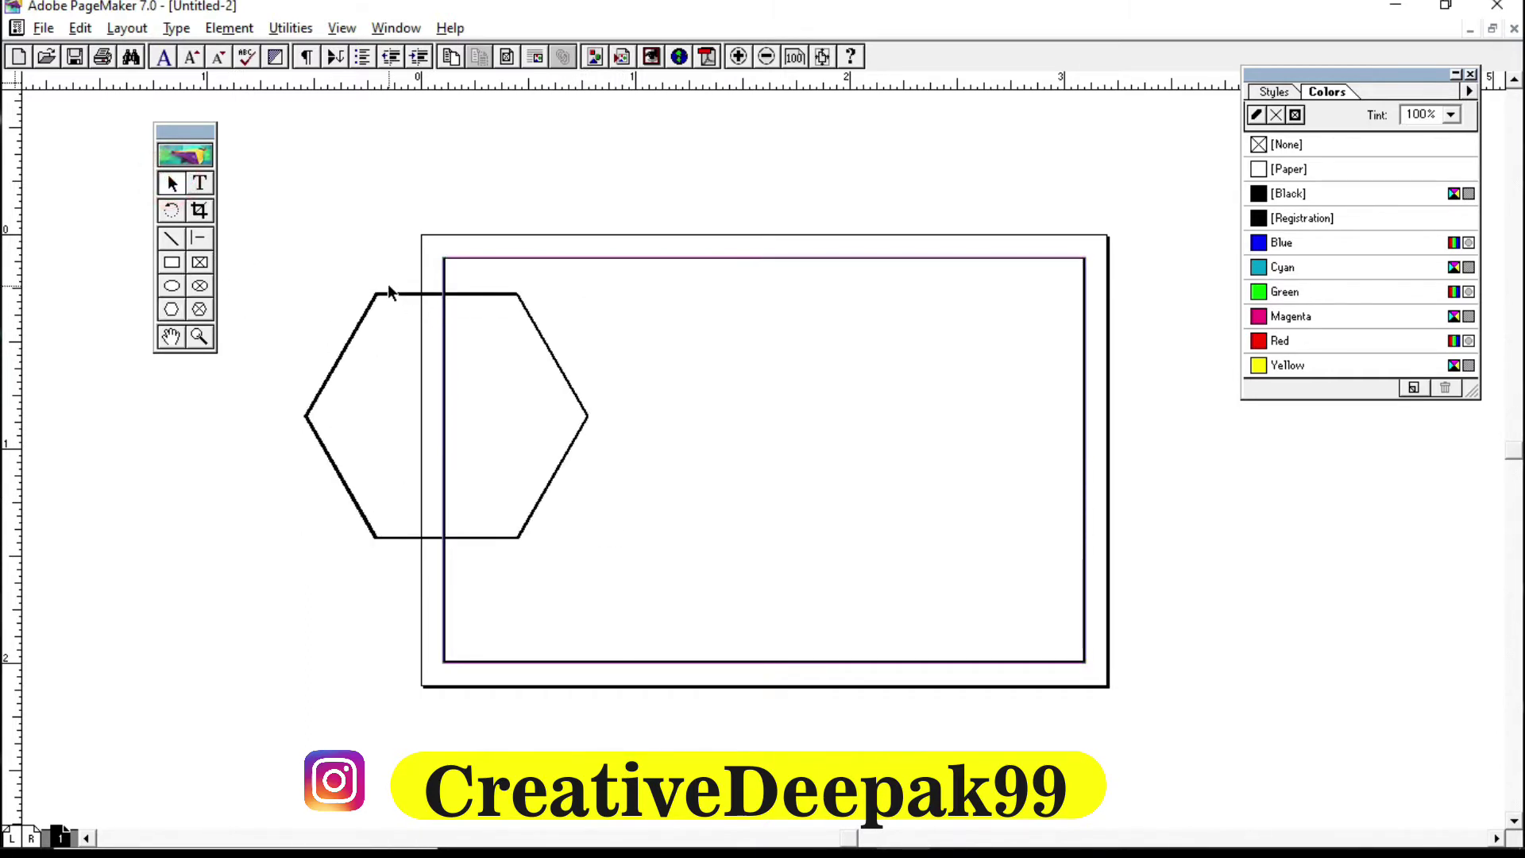
left_click_drag(383, 296, 575, 300)
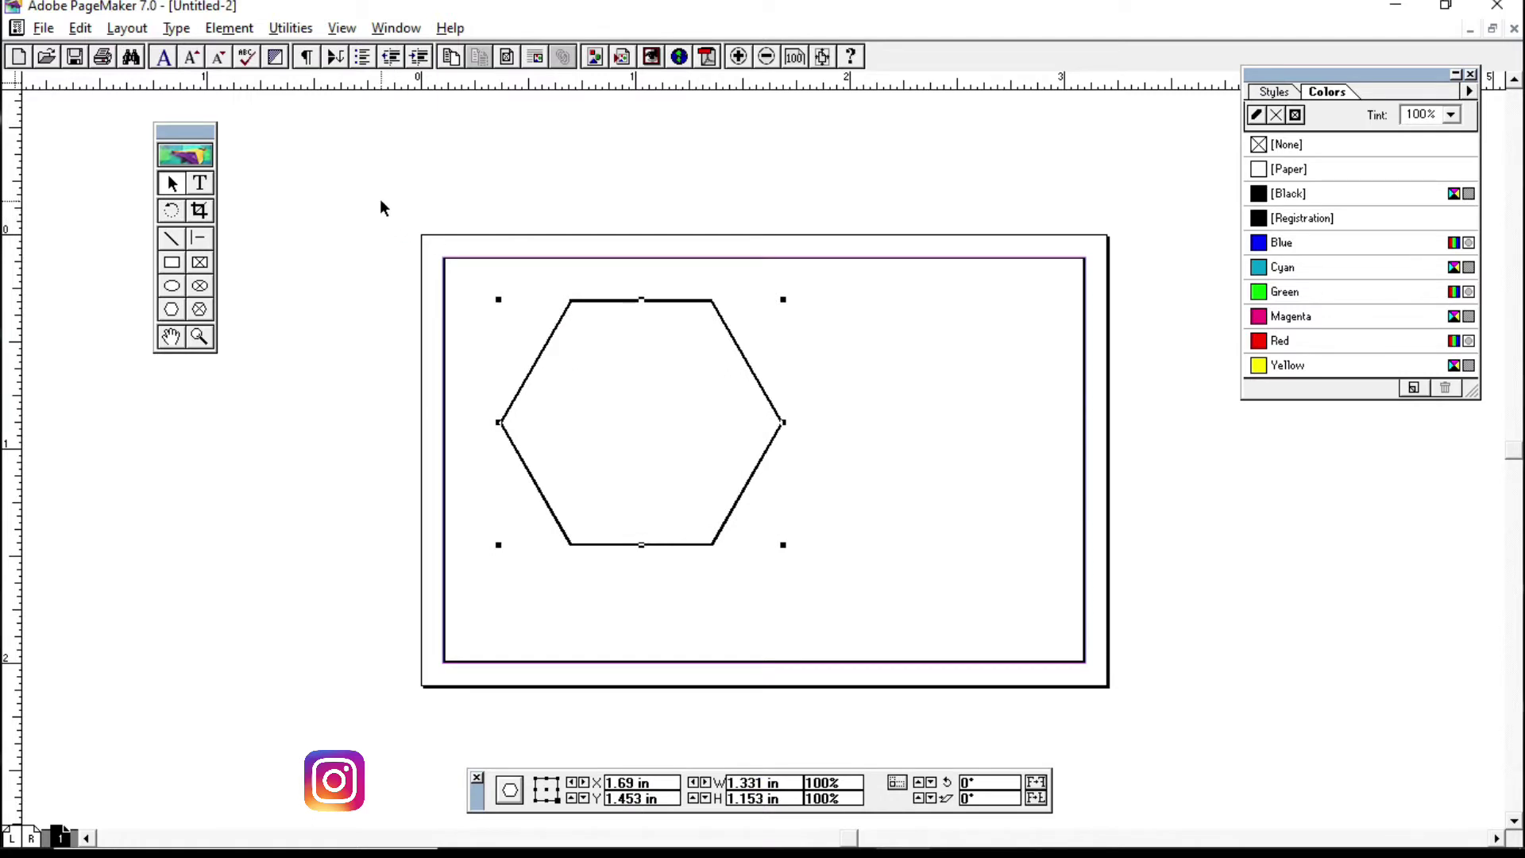
left_click_drag(385, 210, 1133, 705)
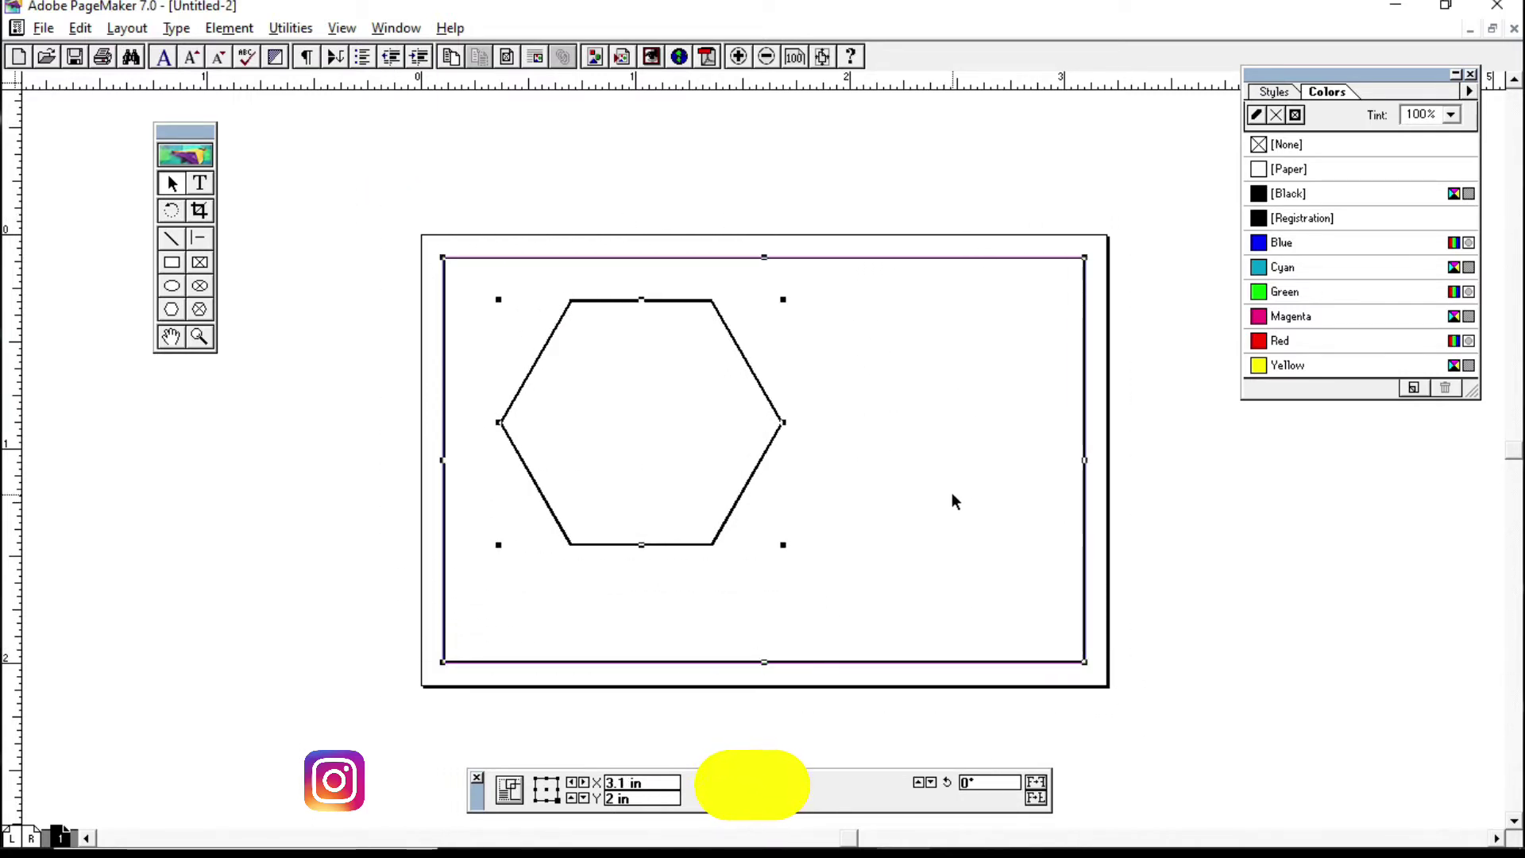
left_click(231, 27)
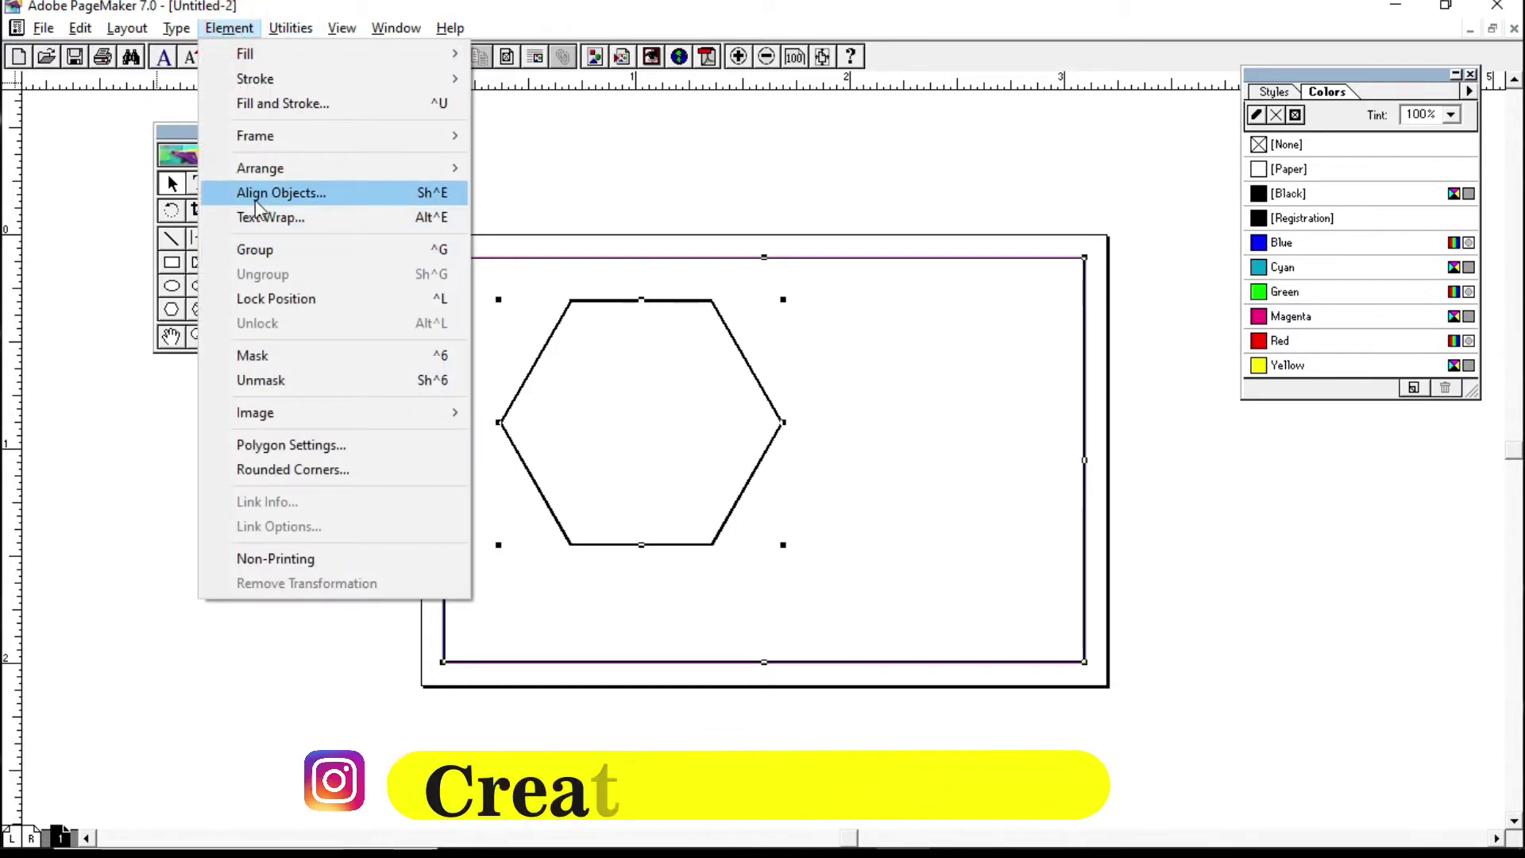
Step: Align the hexagon and rectangle by vertical and horizontal centres in Align Objects
left_click(335, 205)
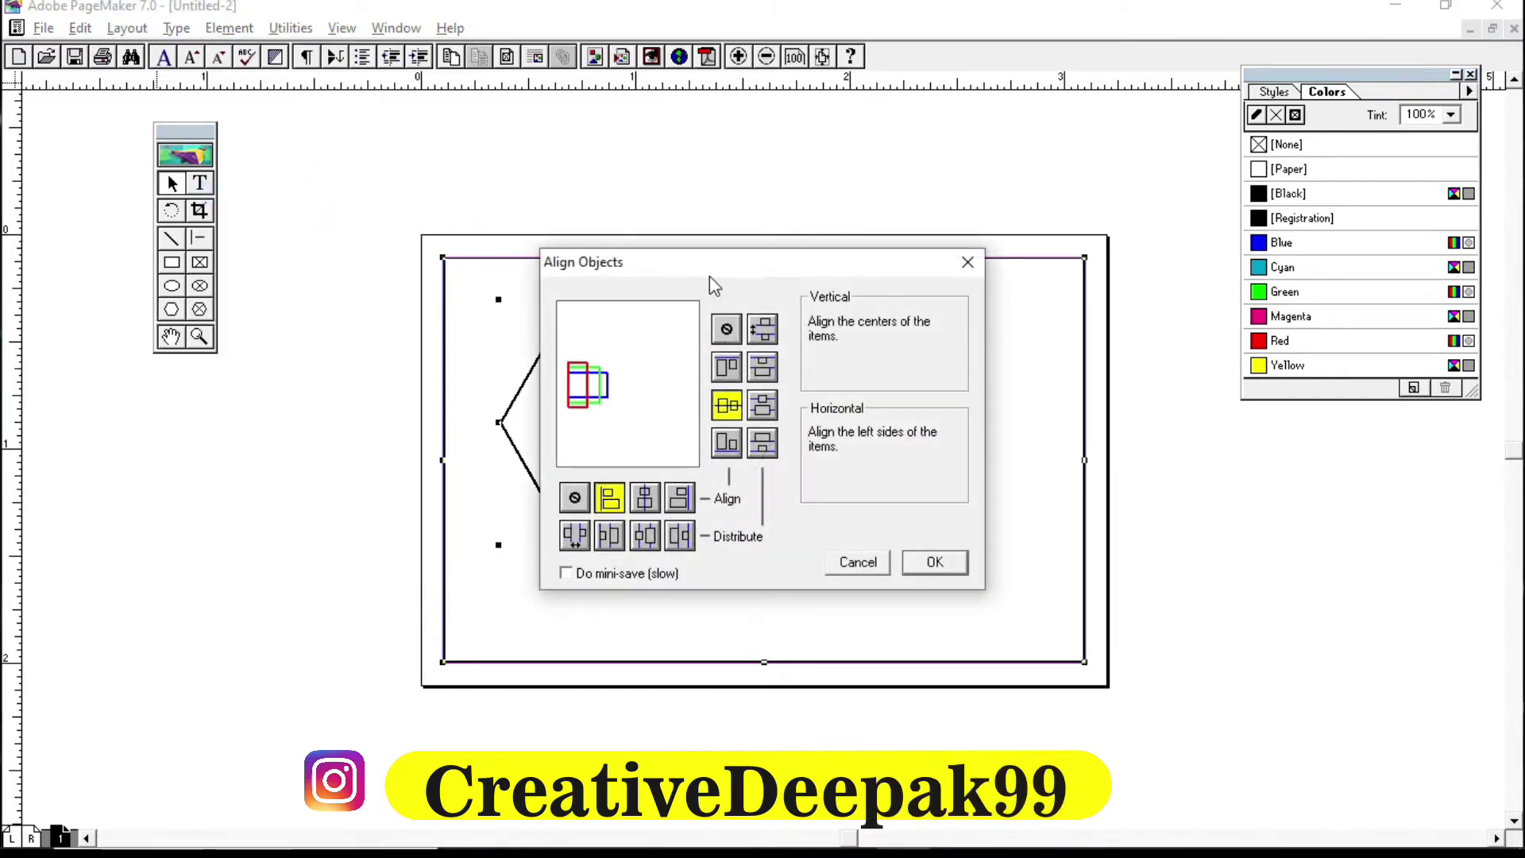
left_click_drag(708, 267, 861, 124)
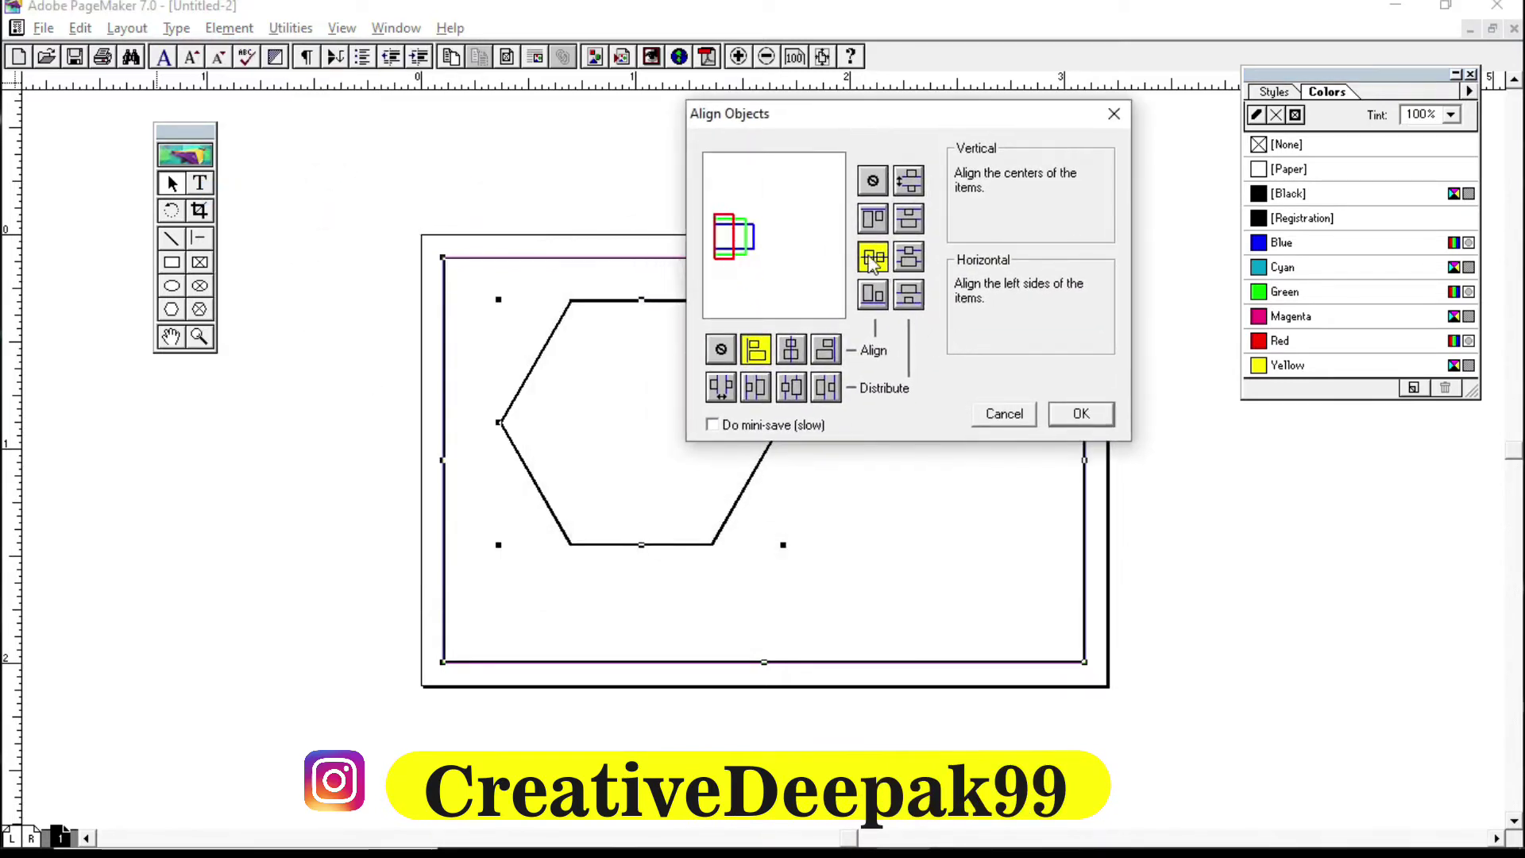
left_click(872, 262)
left_click(721, 351)
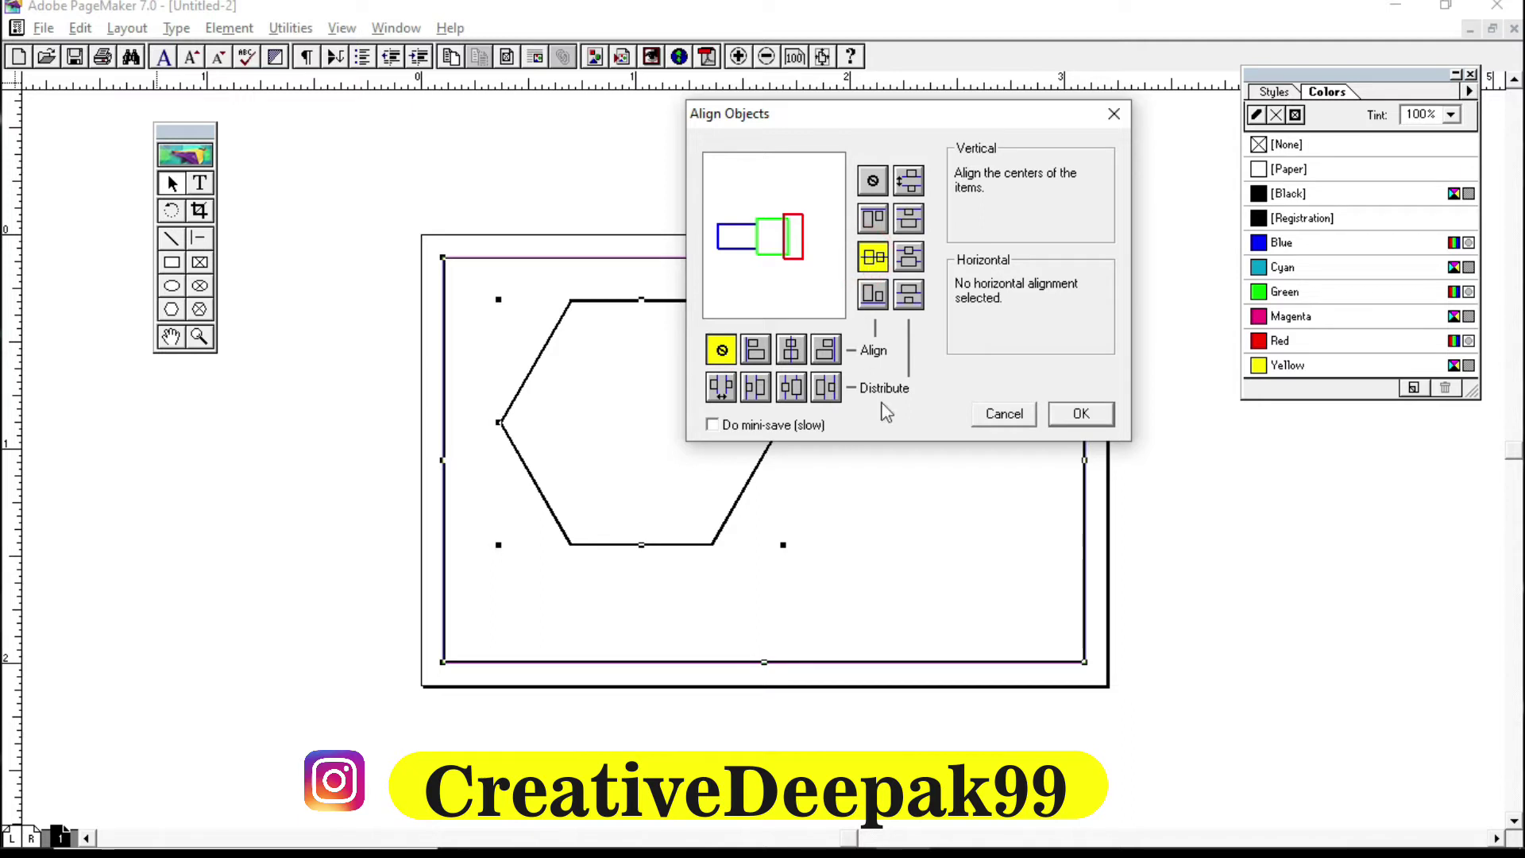
left_click(793, 352)
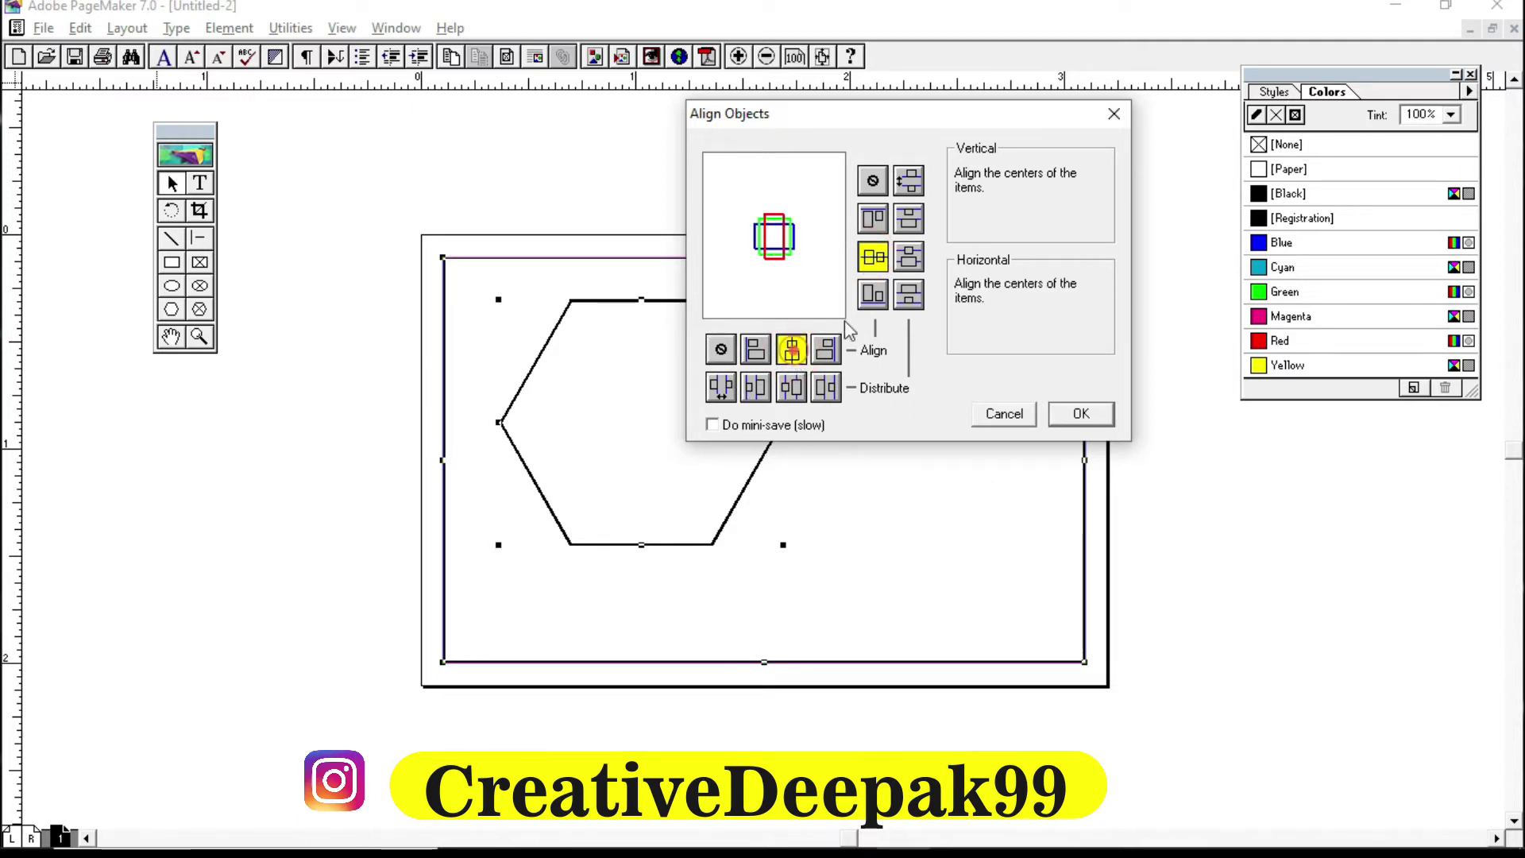
left_click(870, 257)
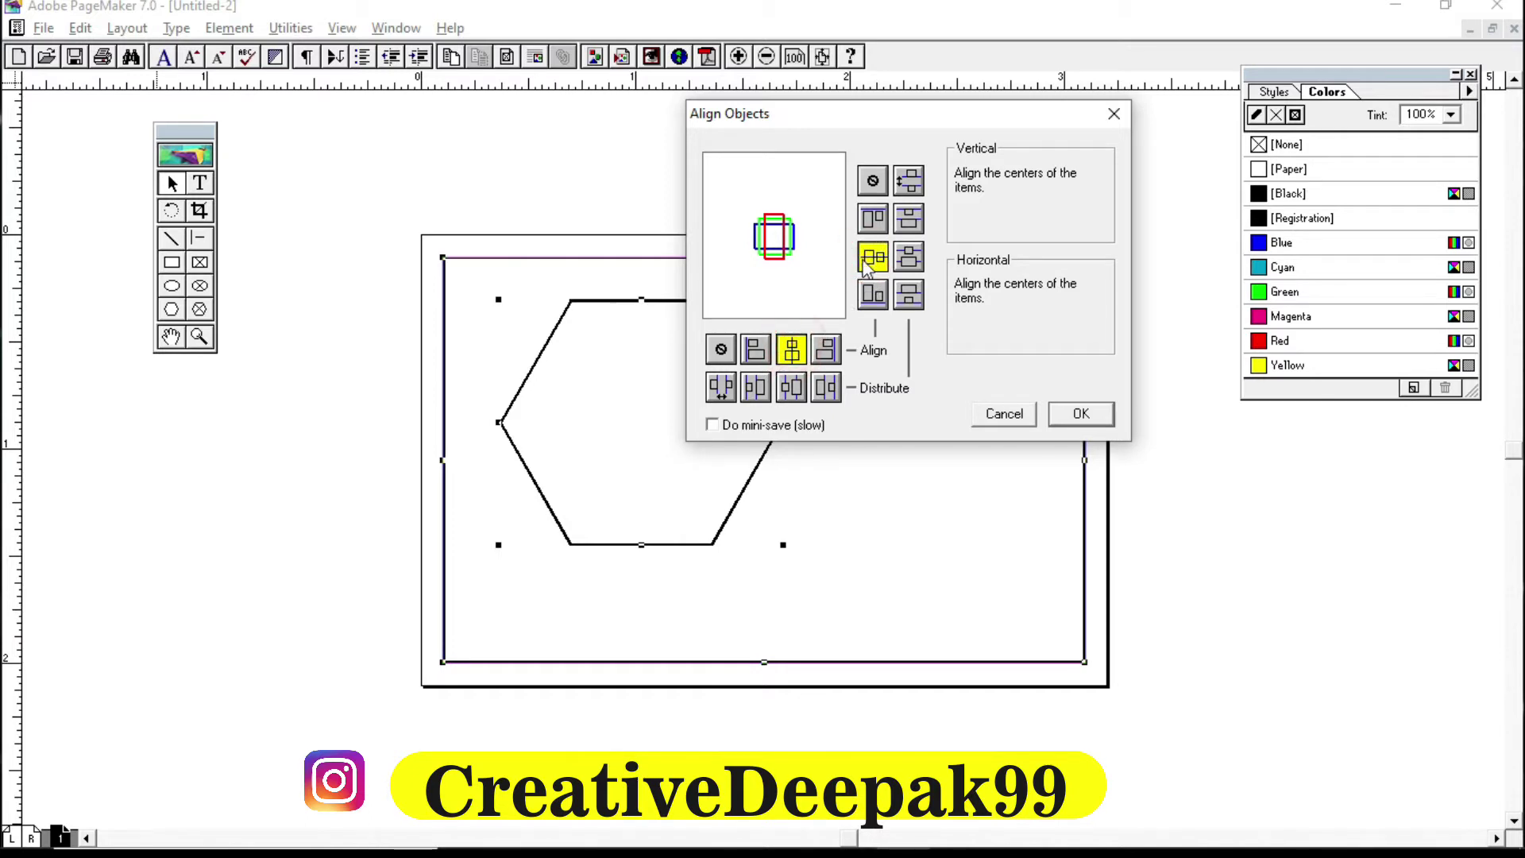
left_click(869, 259)
left_click(791, 349)
left_click(1080, 414)
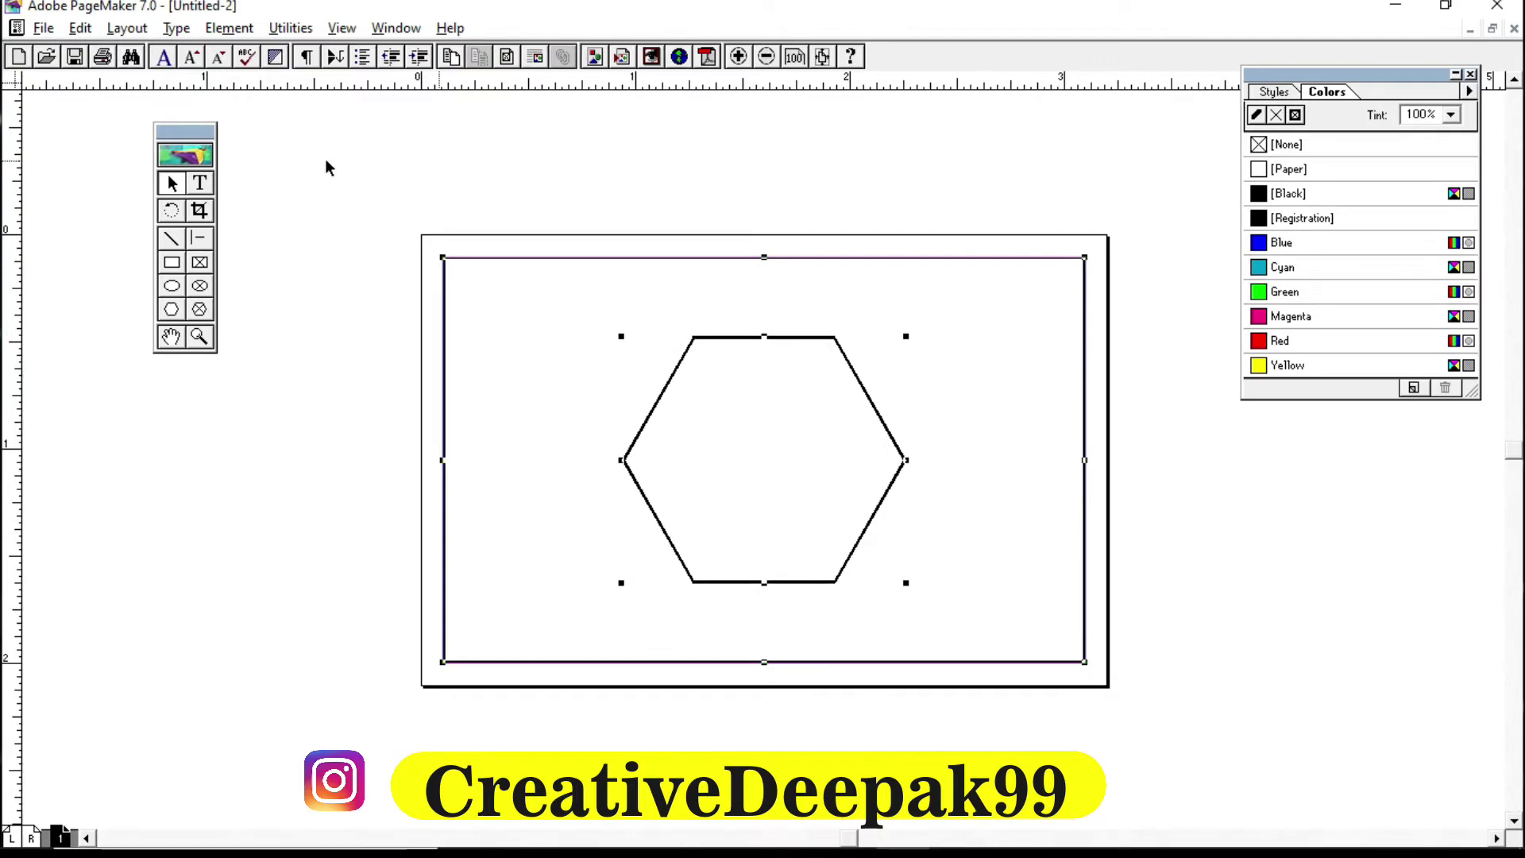
Step: Nudge the hexagon left with the arrow keys to about 1.7 inches from the left
left_click(751, 193)
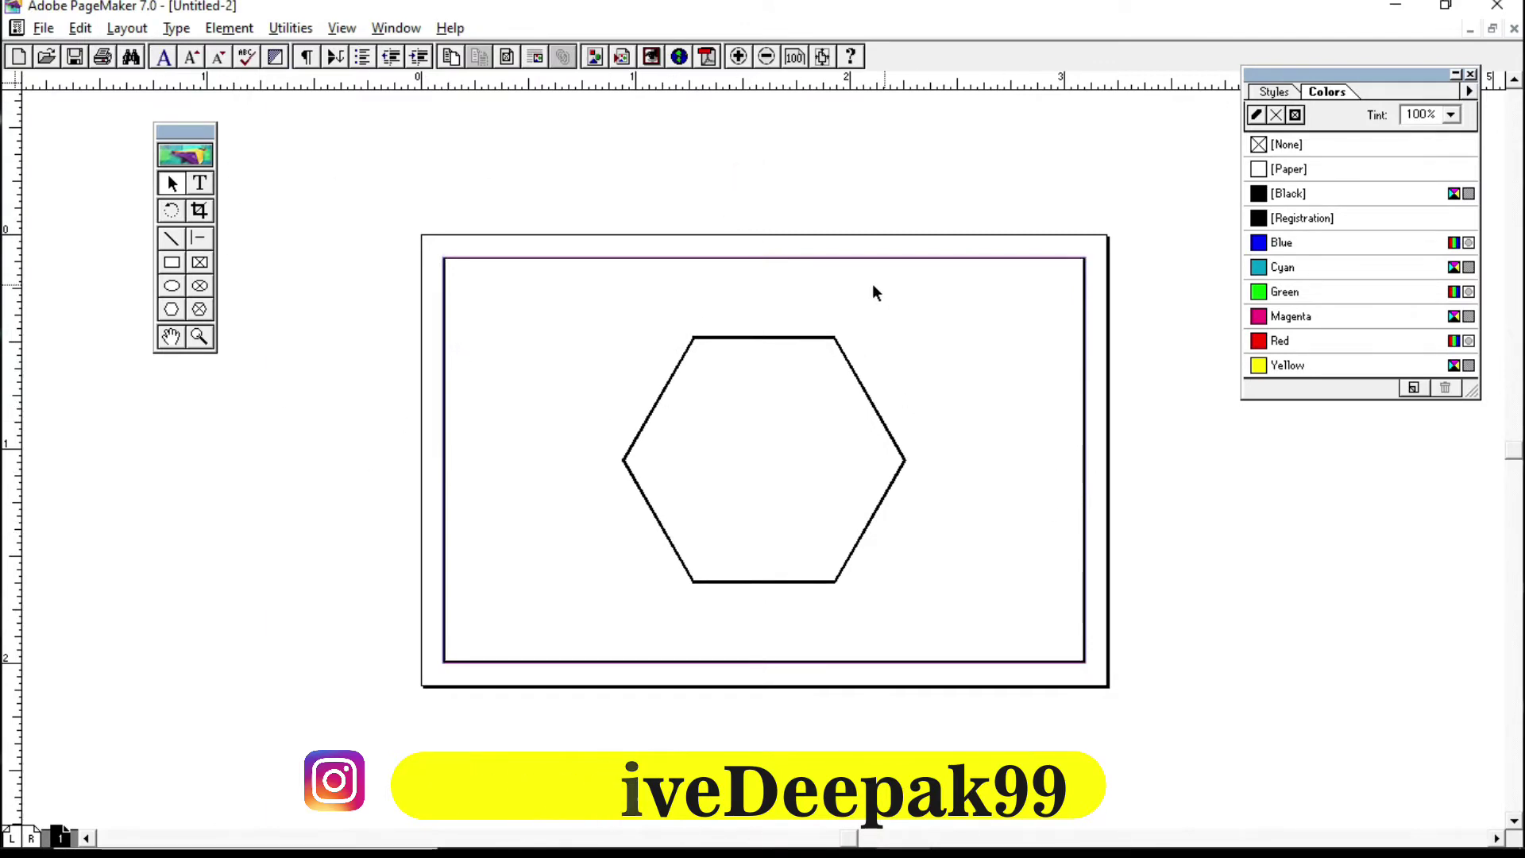
left_click(692, 341)
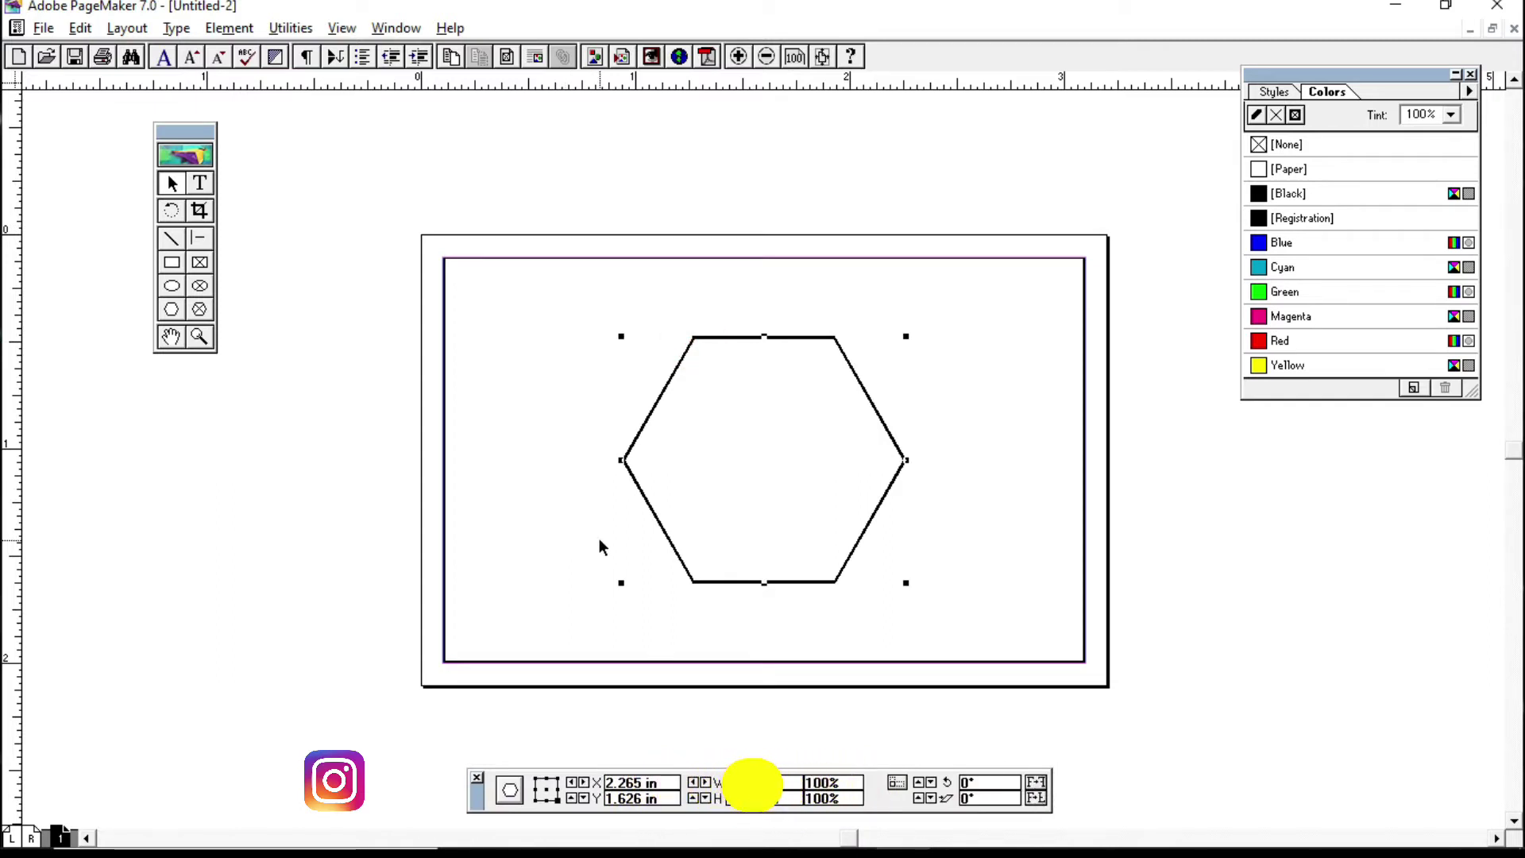
key("Left")
key("Left")
key("Left")
key("Left")
key("Left")
key("Left")
key("Left")
key("Left")
key("Left")
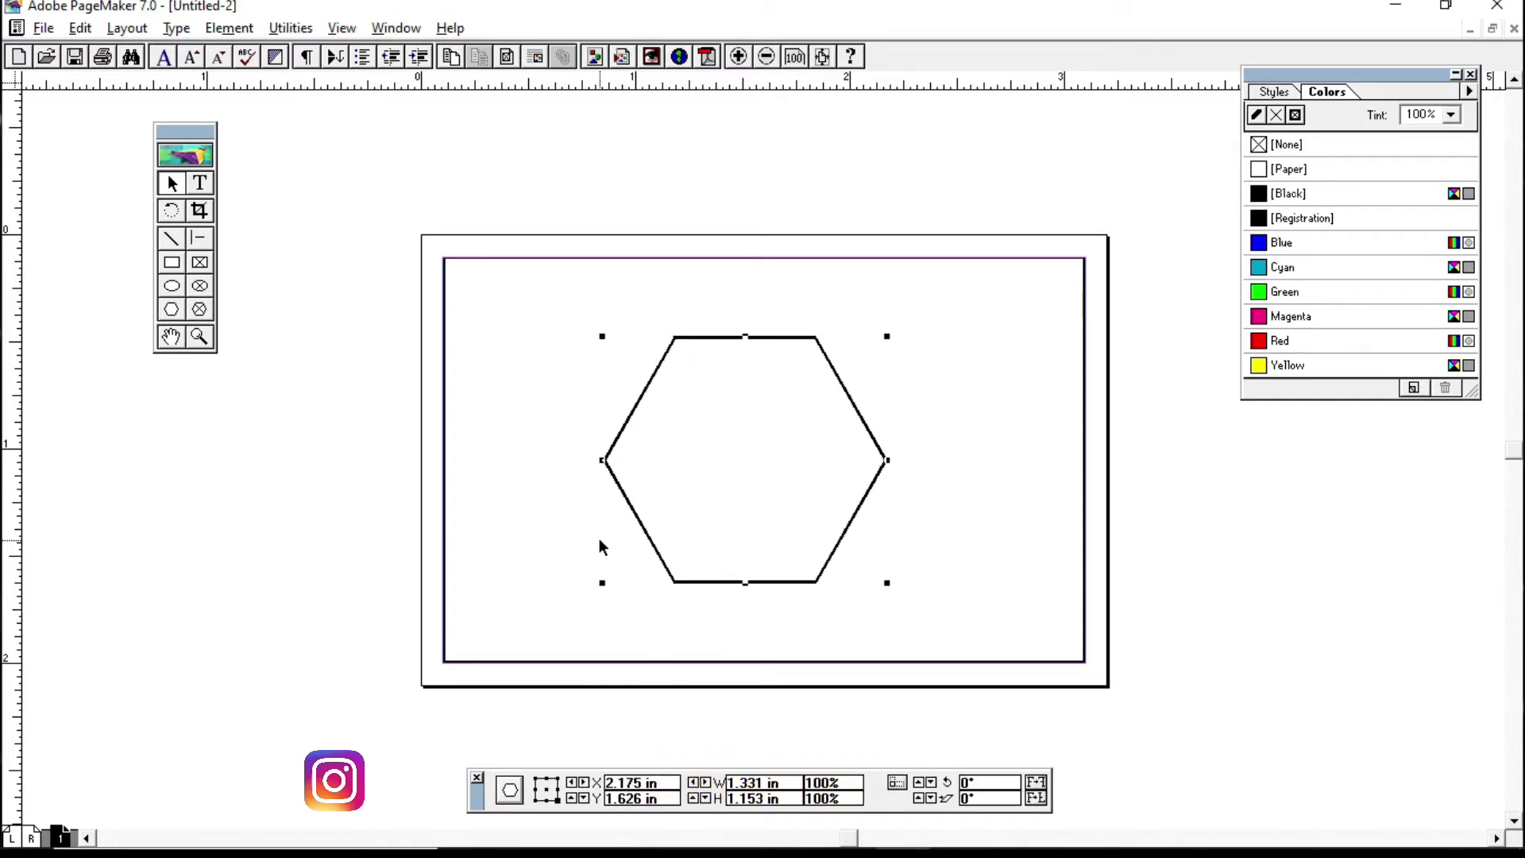
key("Left")
key("Left")
key("Left")
key("Left")
key("Left")
key("Left")
key("Left")
key("Left")
key("Left")
key("Left")
key("Left")
key("Left")
key("Left")
key("Left")
key("Left")
key("Left")
key("Left")
key("Left")
key("Left")
key("Left")
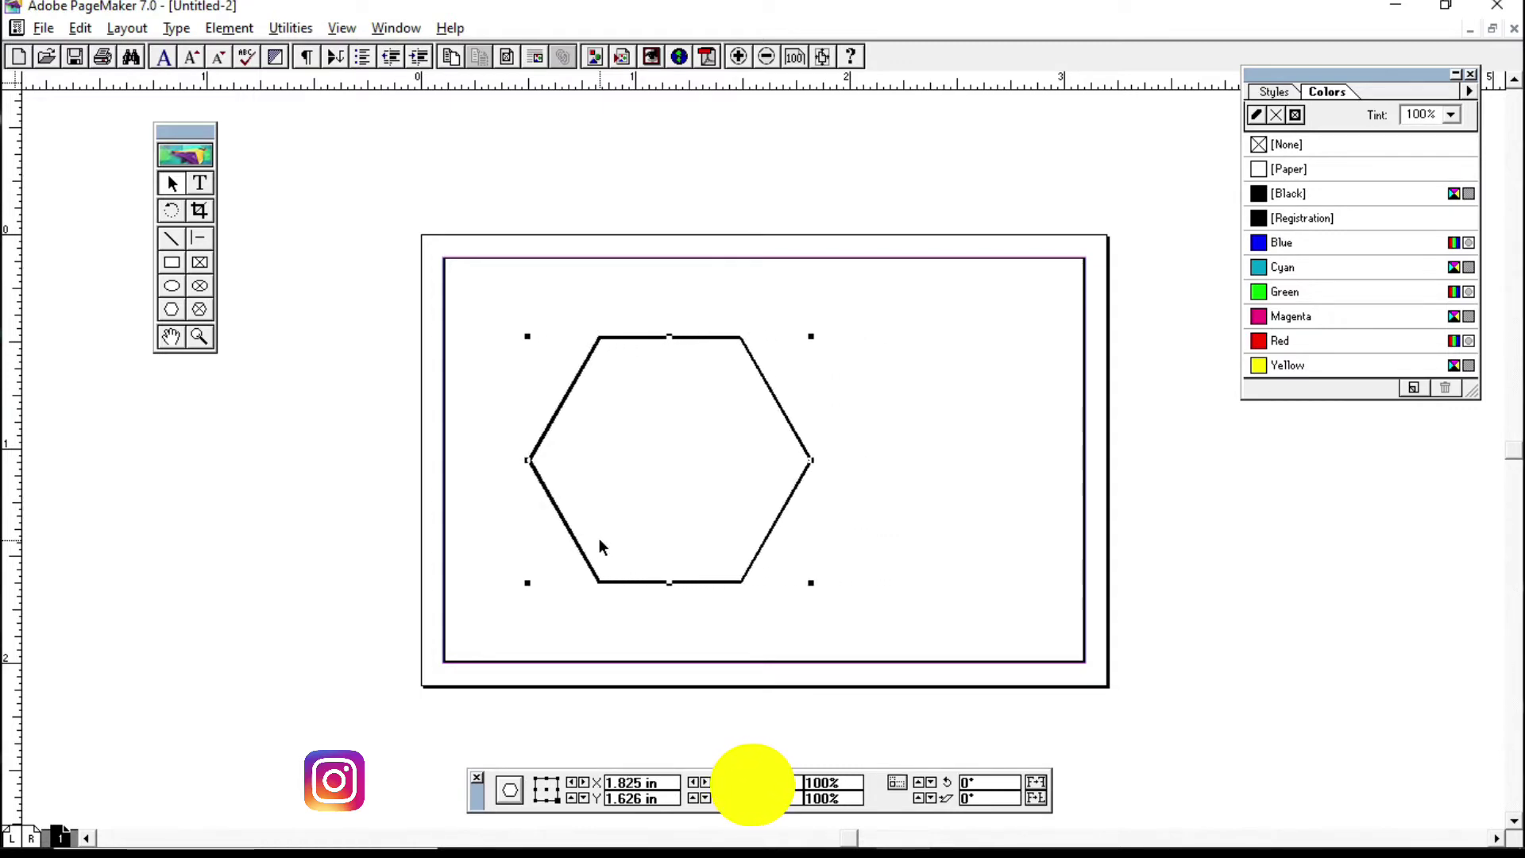
key("Left")
key("Left")
key("Left")
key("Left")
key("Left")
key("Left")
key("Left")
key("Left")
key("Left")
key("Left")
key("Left")
key("Left")
key("Left")
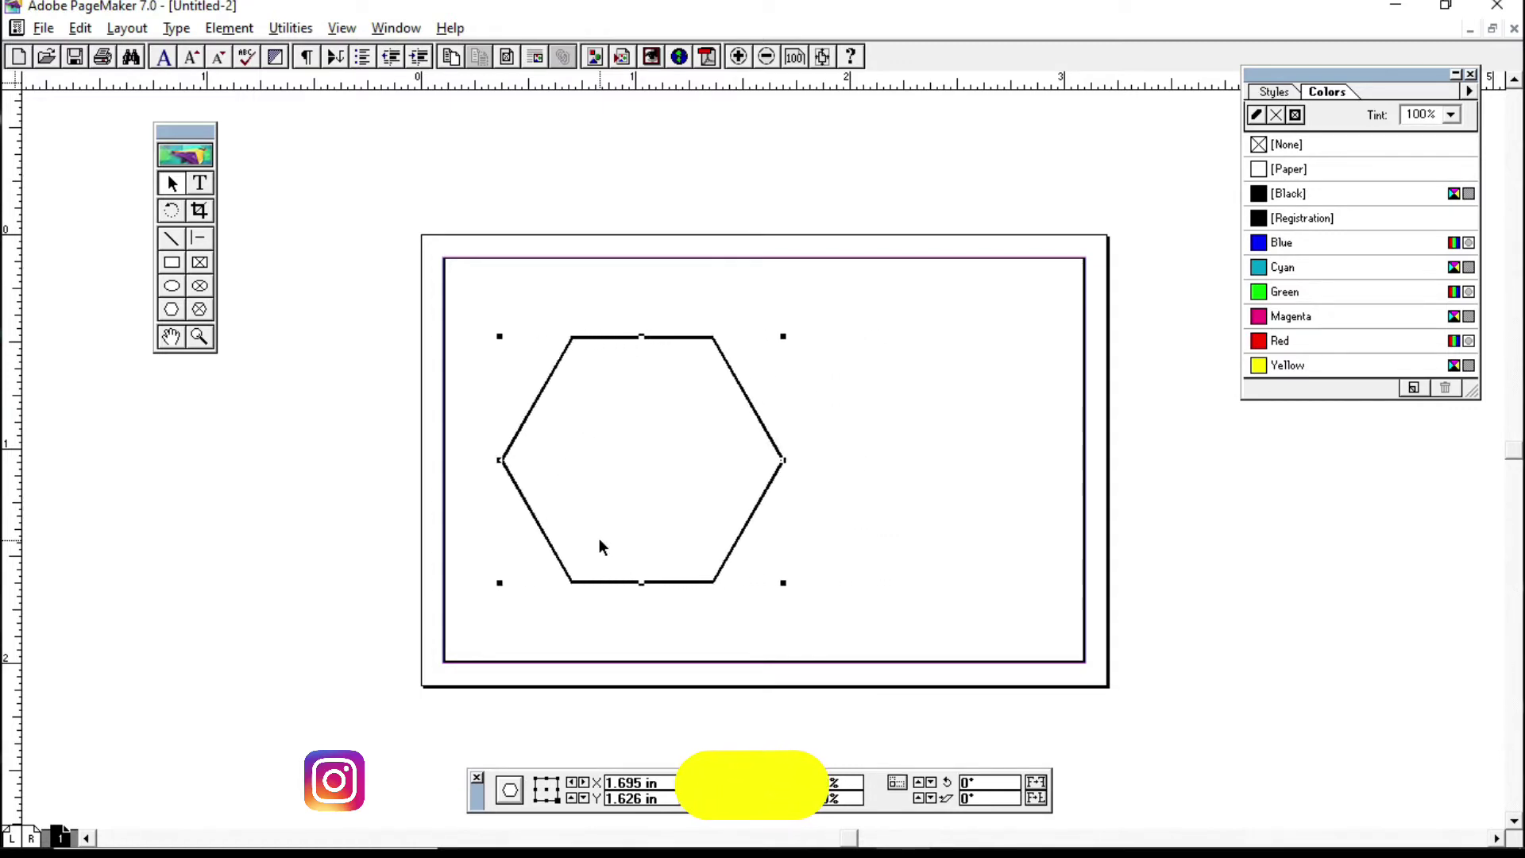
key("Left")
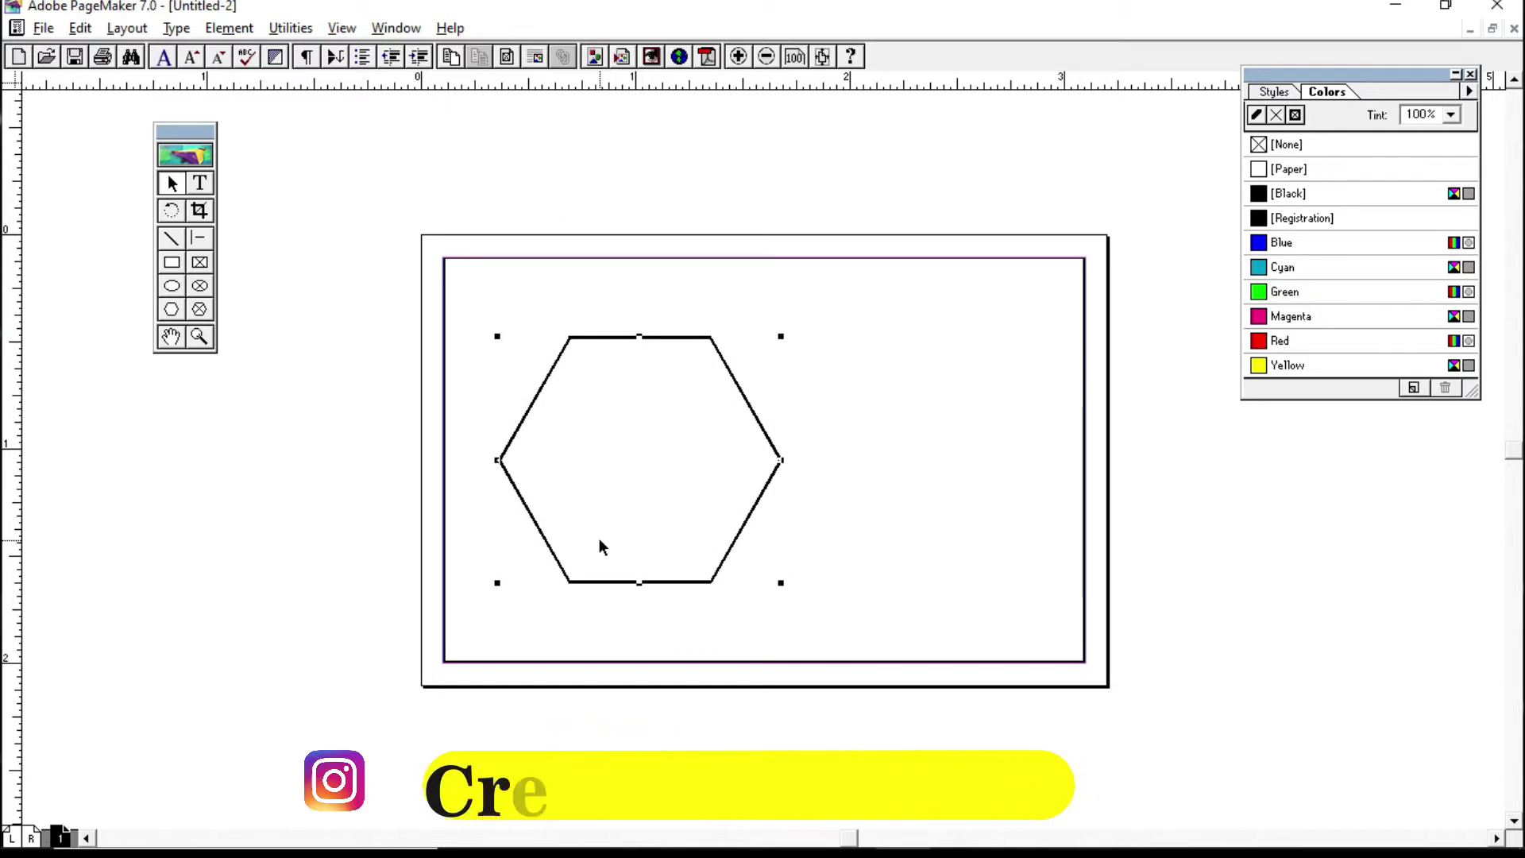
key("Right")
key("Right")
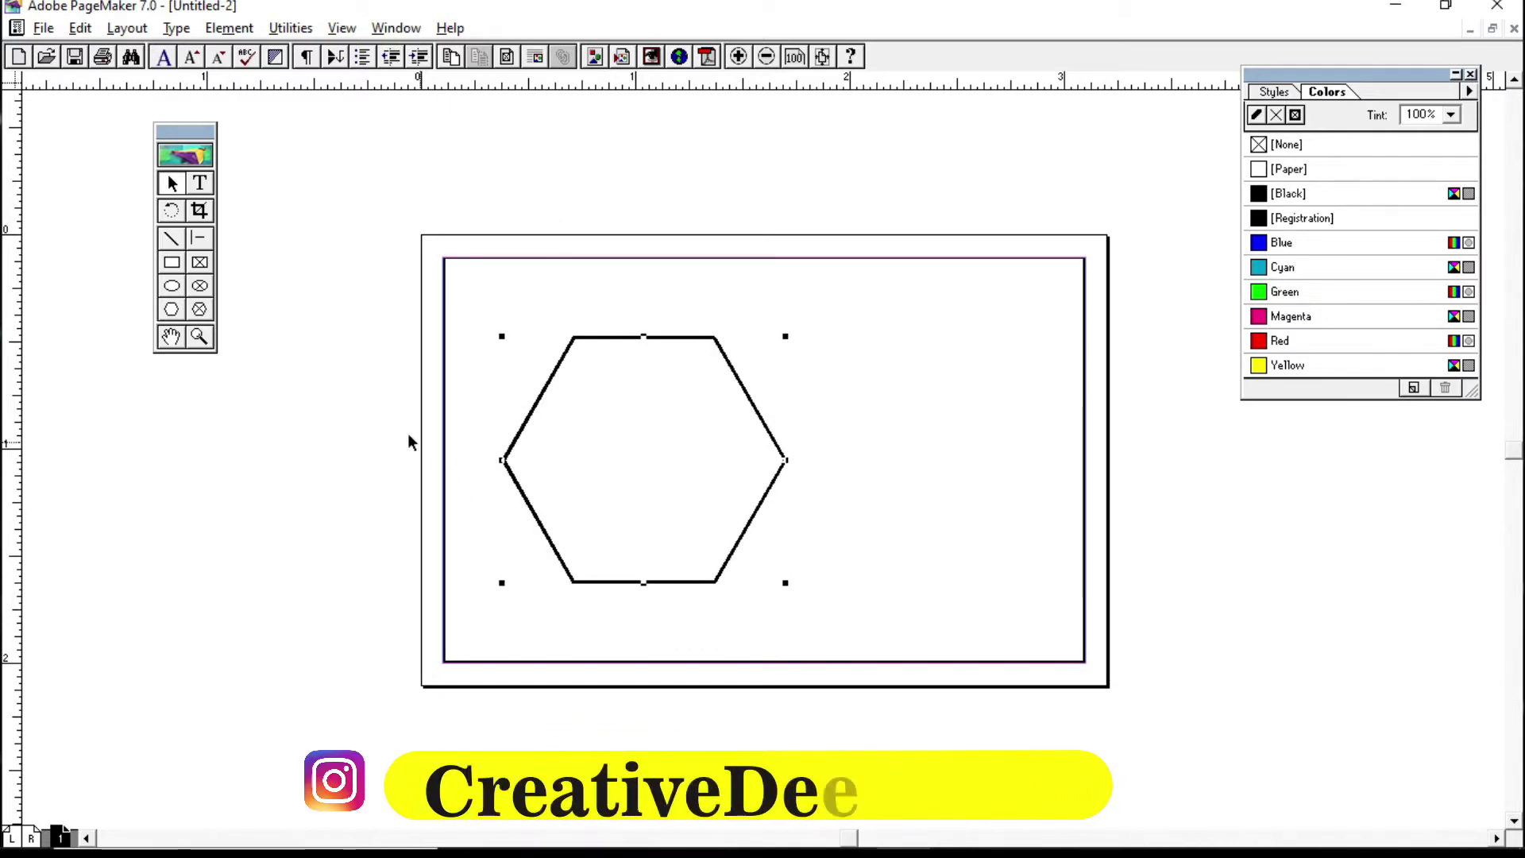
left_click(306, 385)
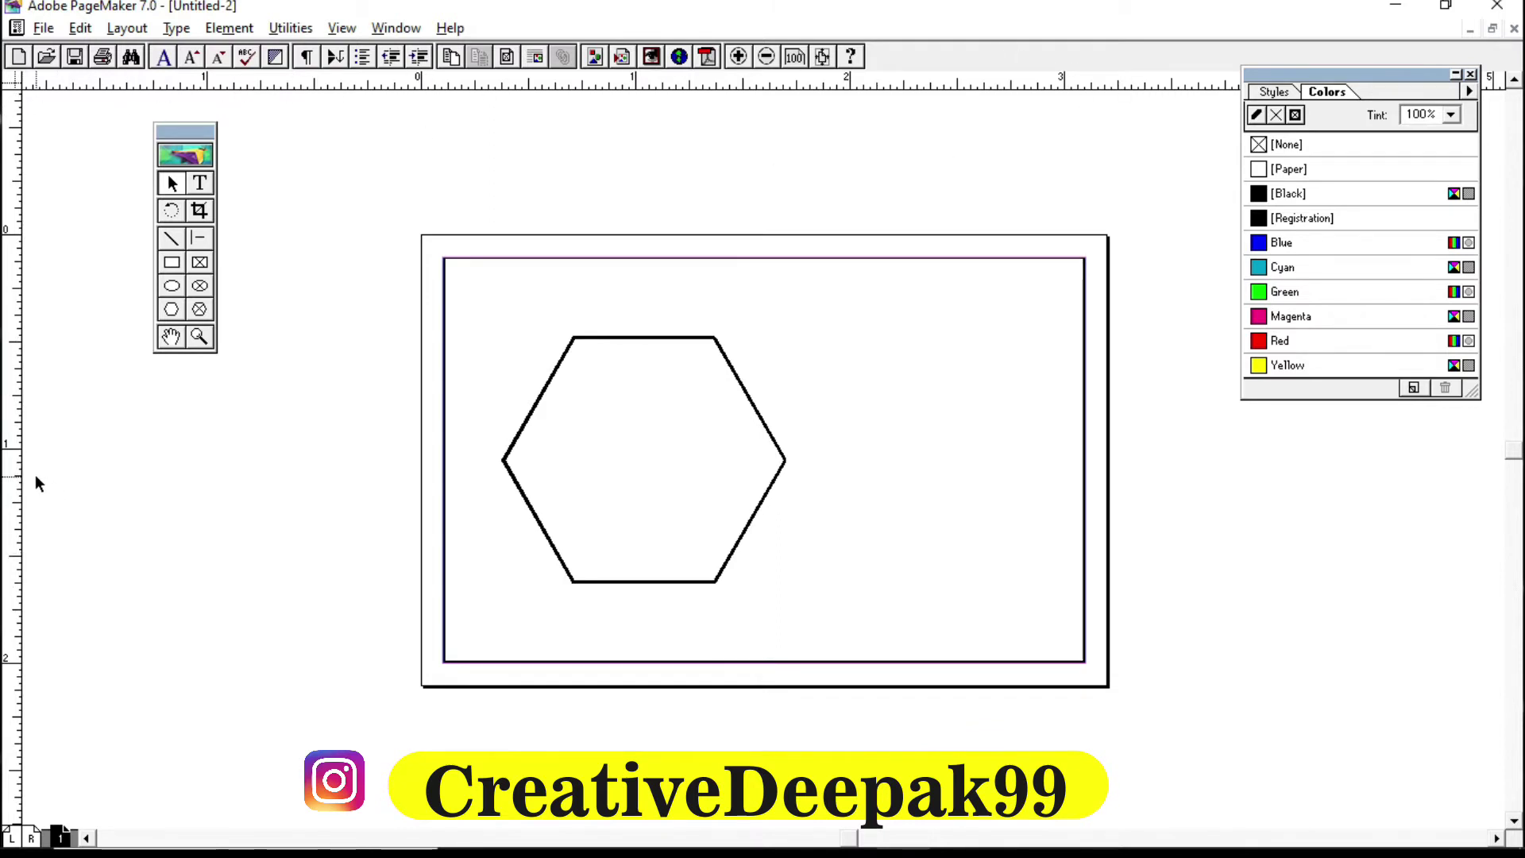
Step: Toggle the rulers off and back on with Ctrl+R, then drag out a vertical guide
key("ctrl+r")
key("ctrl+r")
key("ctrl+r")
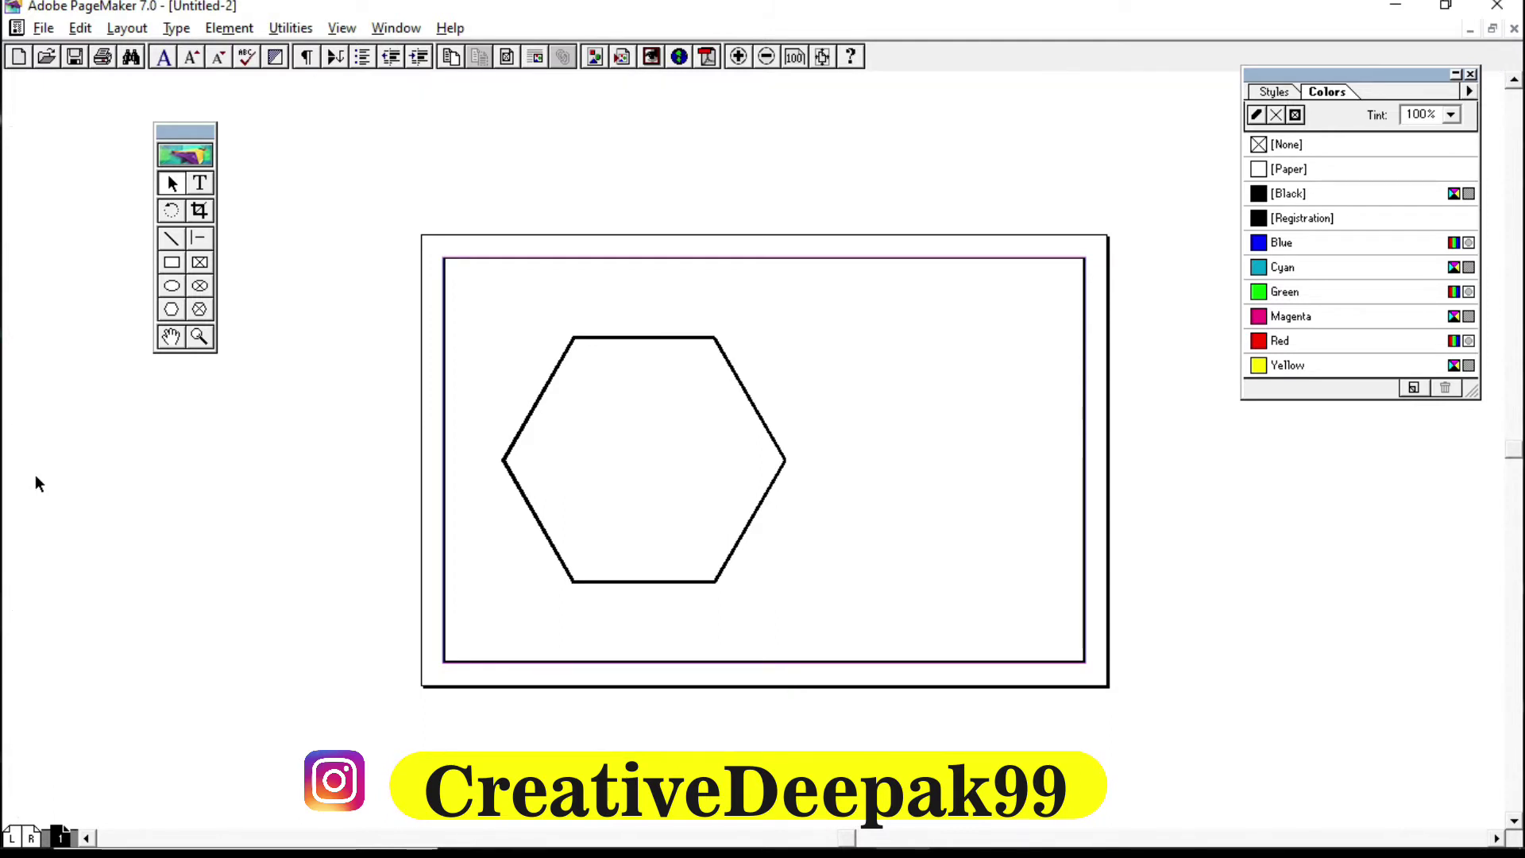
key("ctrl+r")
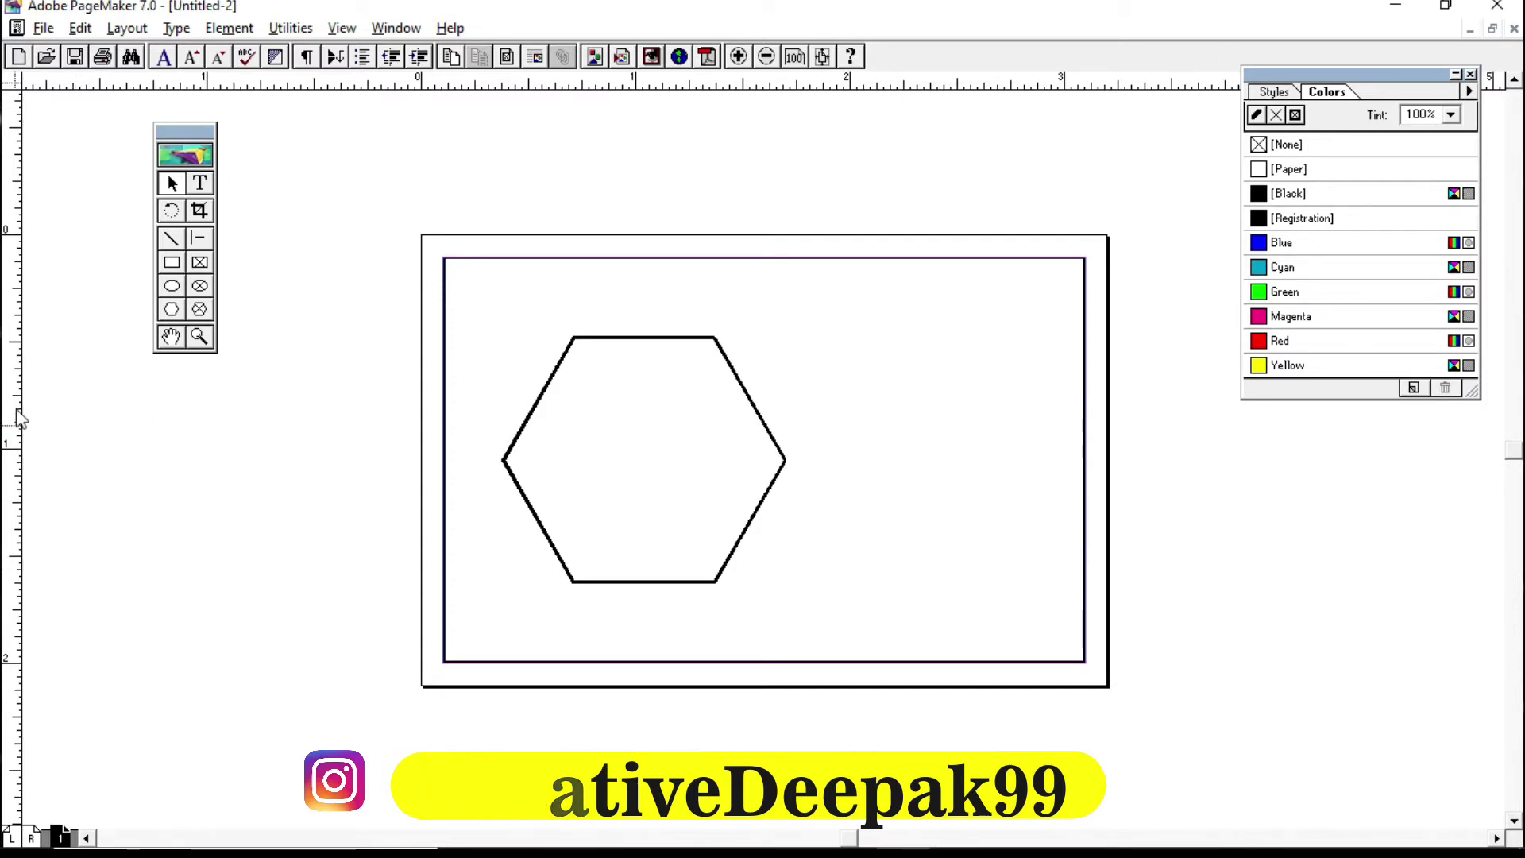
left_click_drag(19, 419, 552, 485)
Step: Move the stray guide aside and place two close vertical guides through the hexagon's centre
left_click_drag(594, 485, 275, 478)
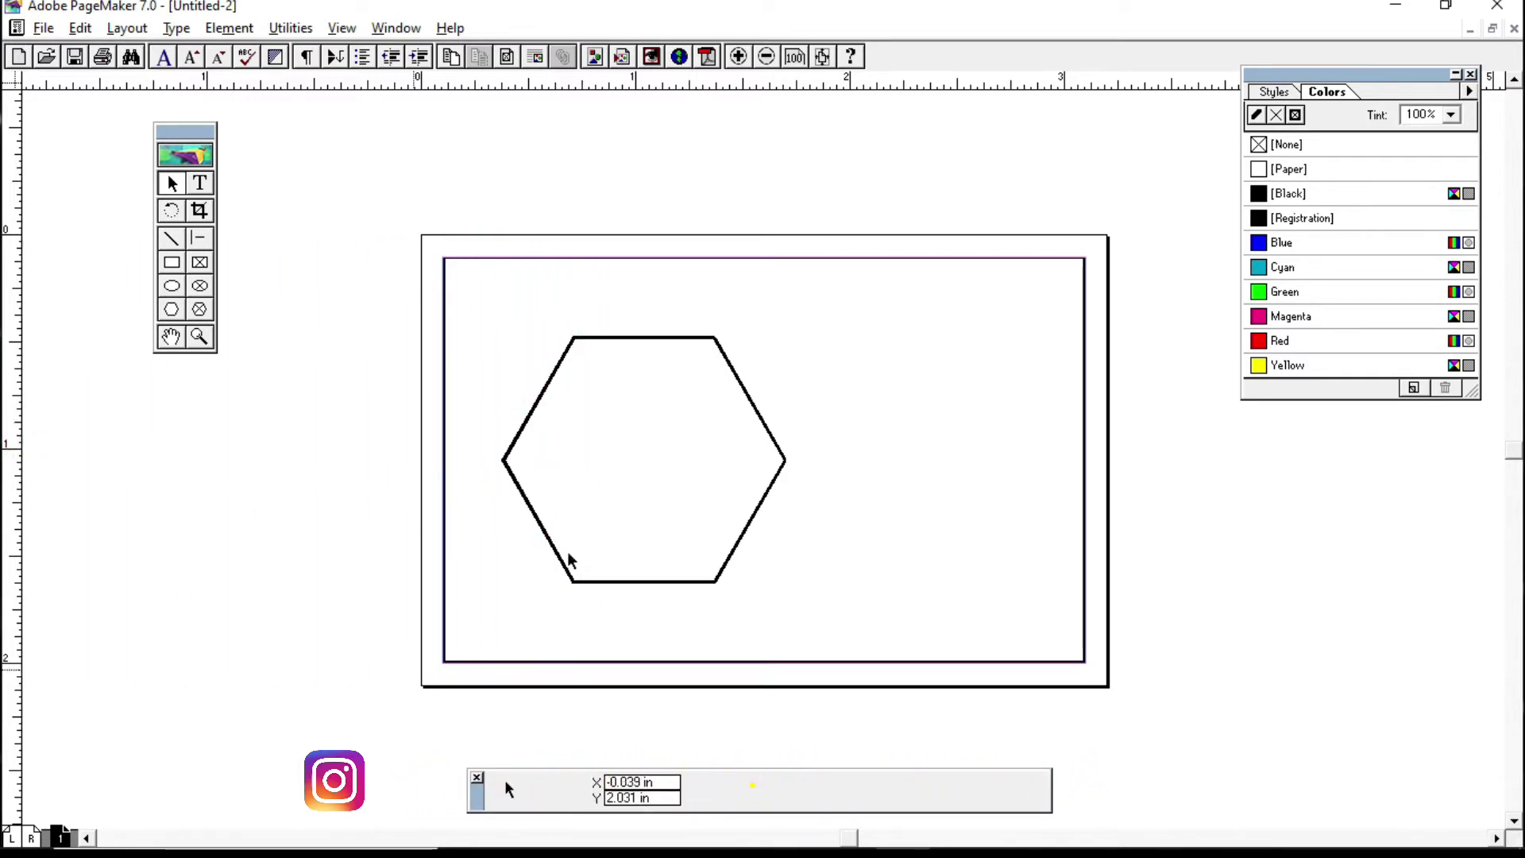
left_click(560, 377)
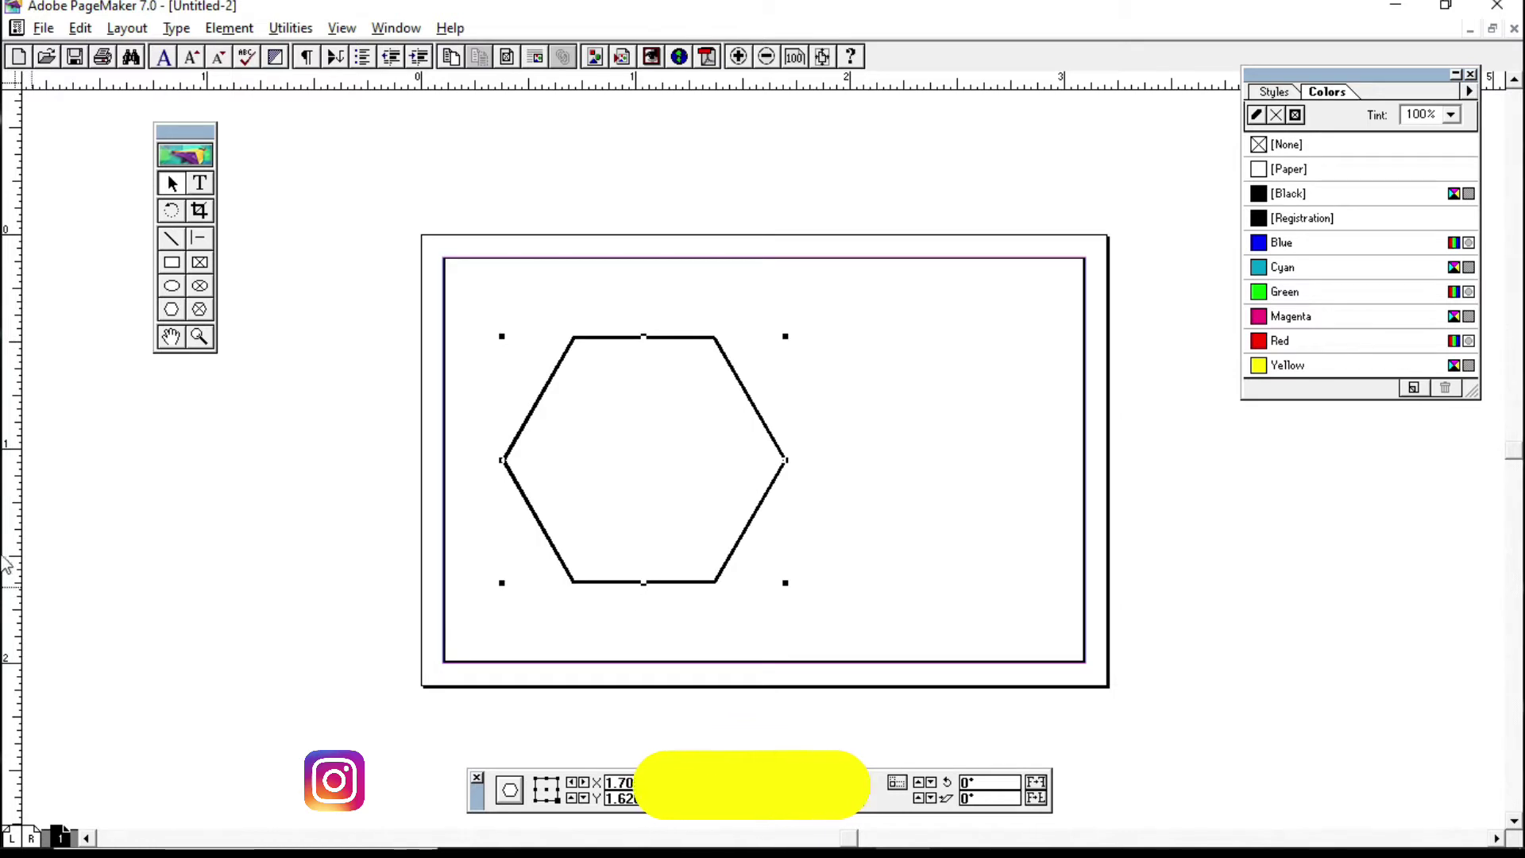
left_click_drag(10, 512, 641, 502)
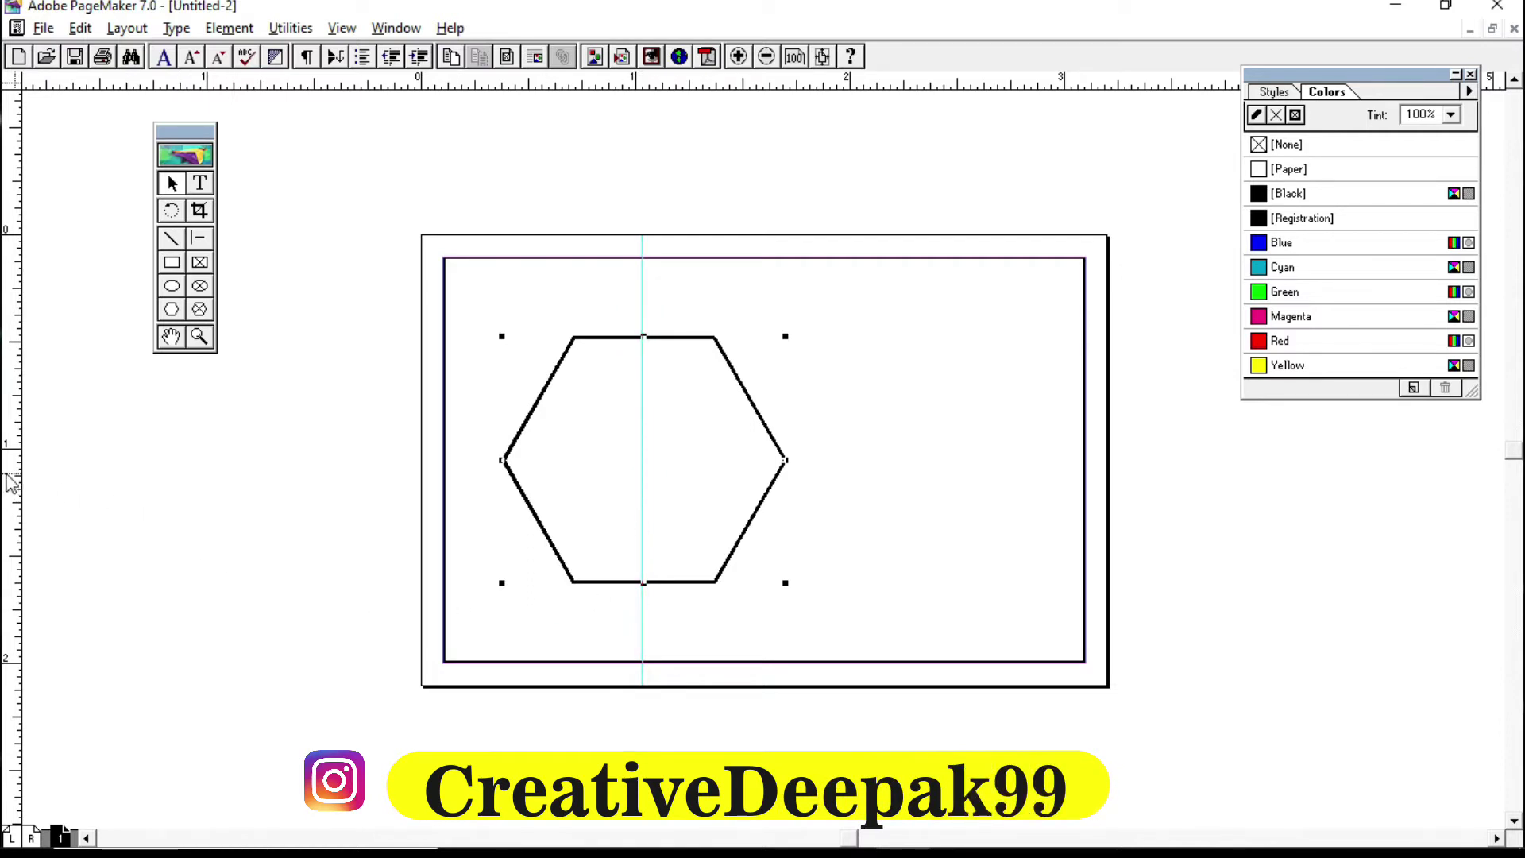
left_click_drag(9, 483, 610, 457)
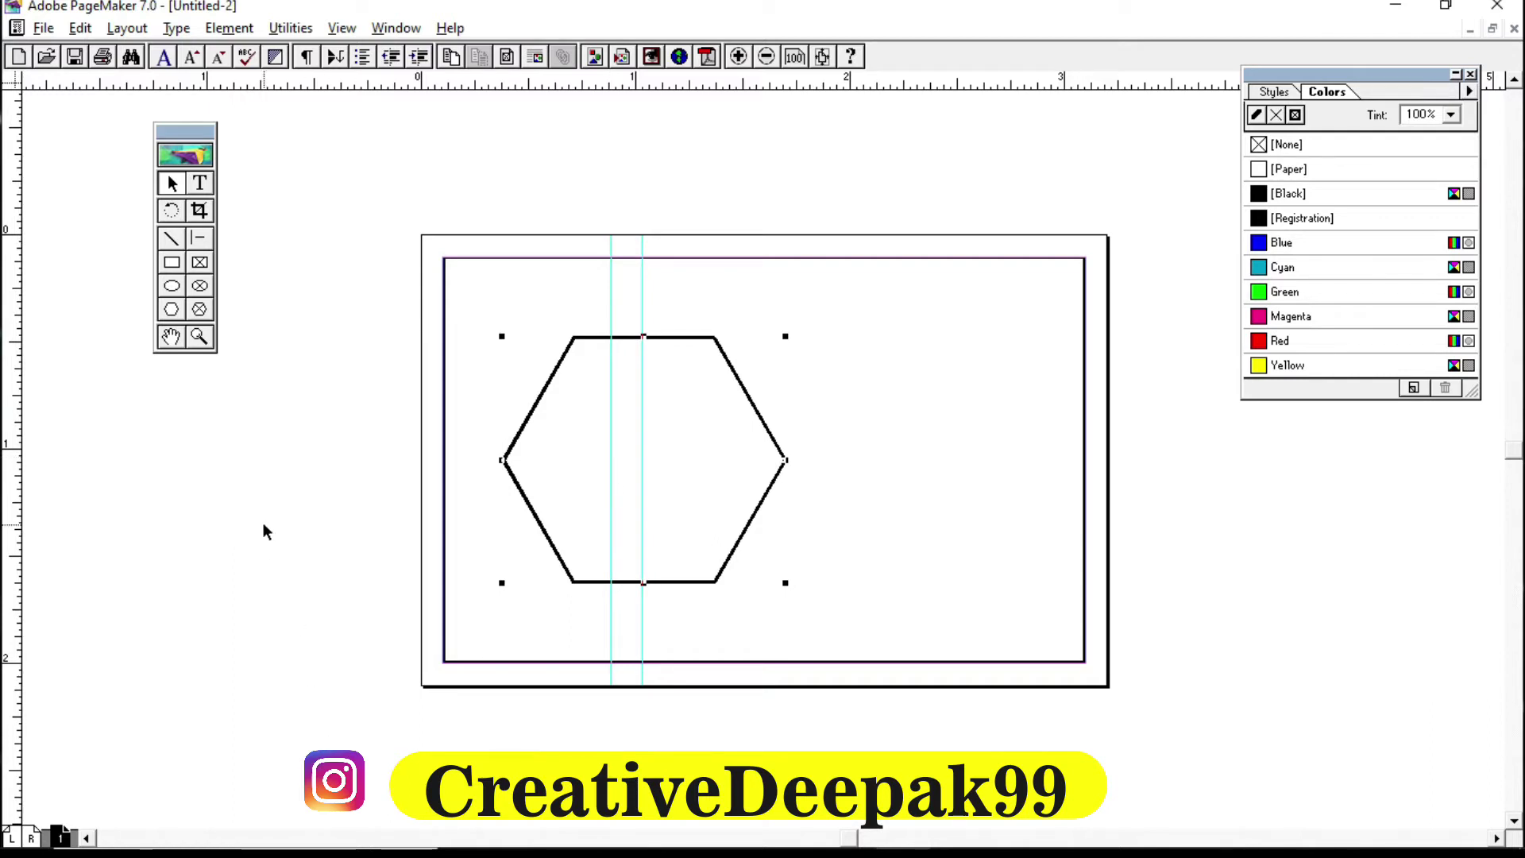
left_click(249, 497)
left_click(171, 310)
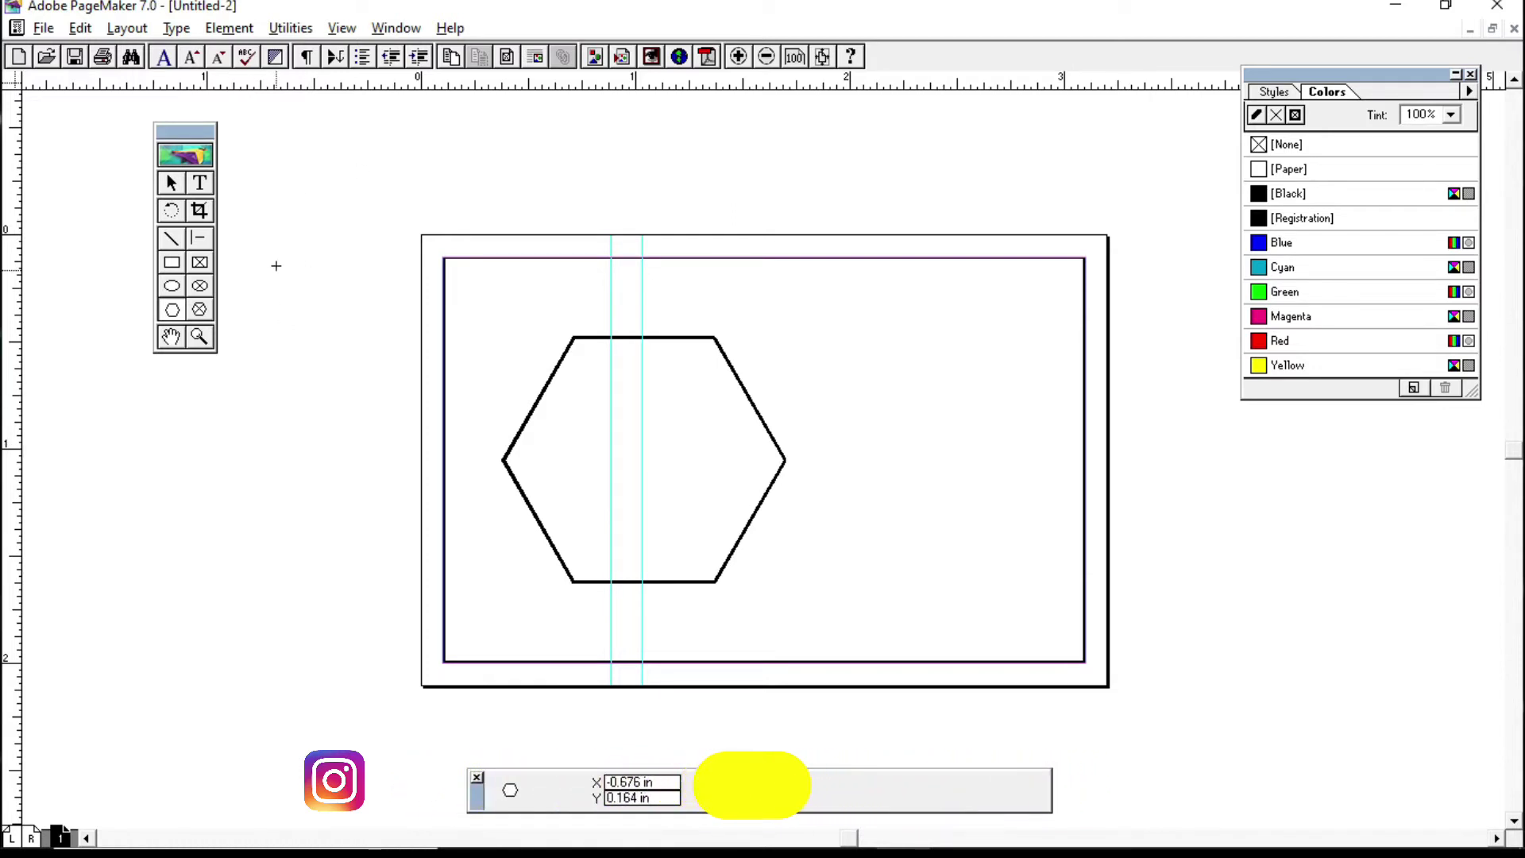
Step: Draw a small hexagon and a closed irregular freeform polygon on the pasteboard above the page
left_click_drag(251, 174, 326, 277)
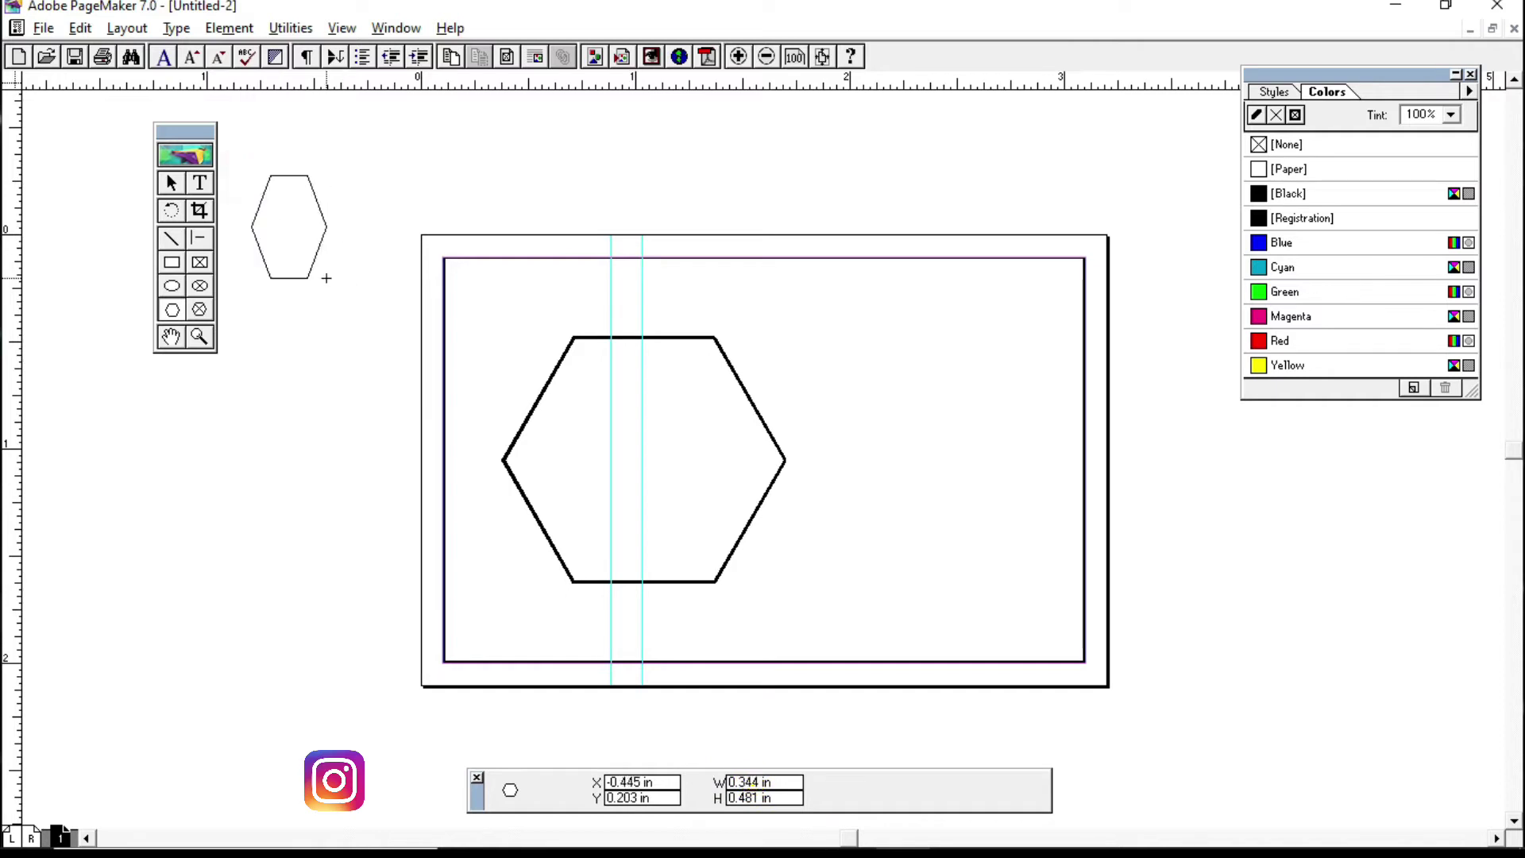
left_click(357, 205)
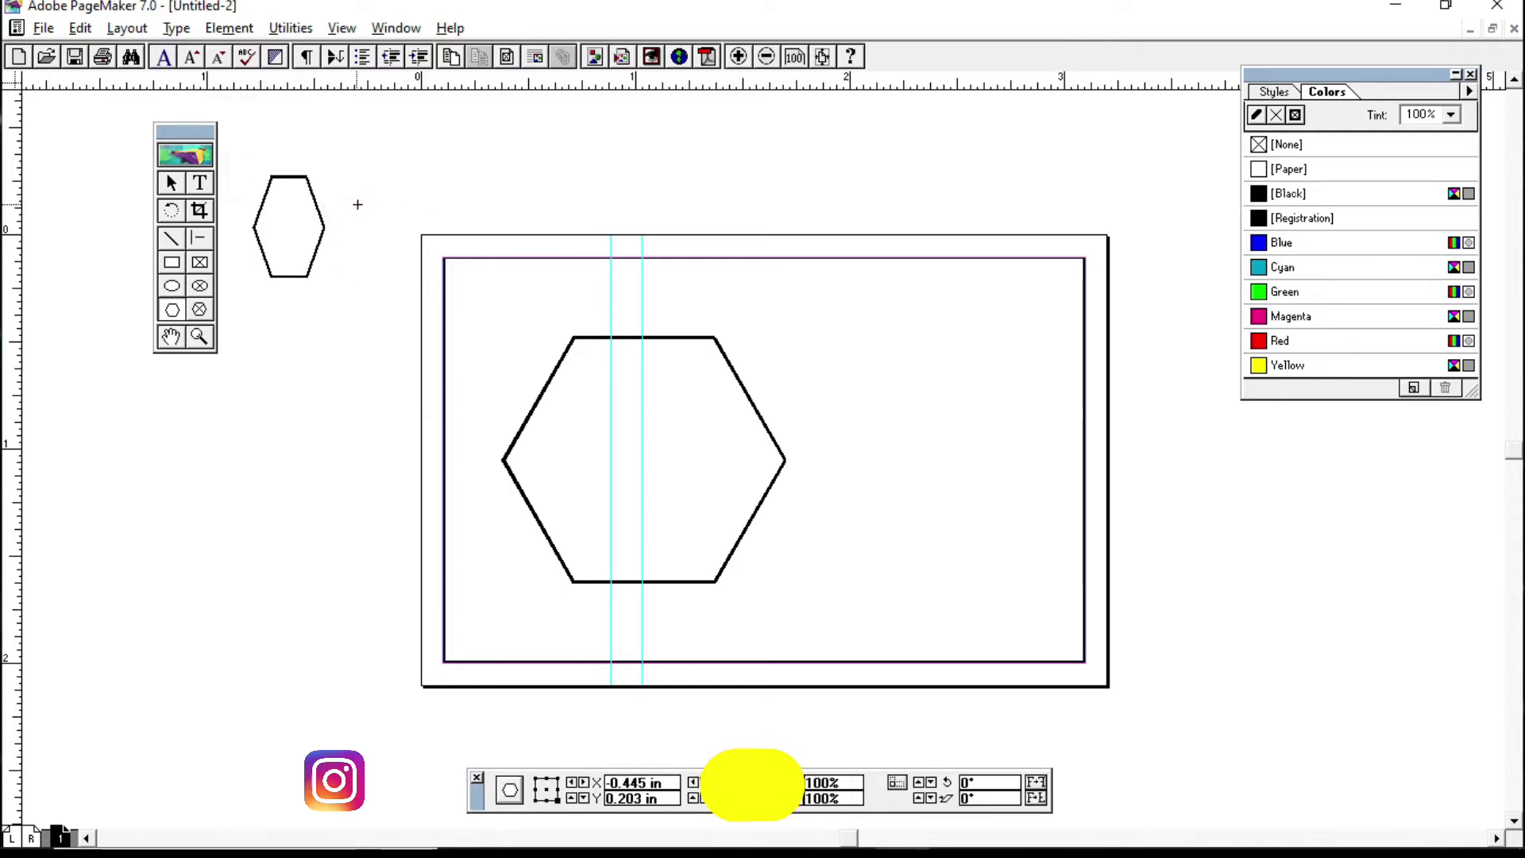
left_click(439, 176)
left_click(486, 185)
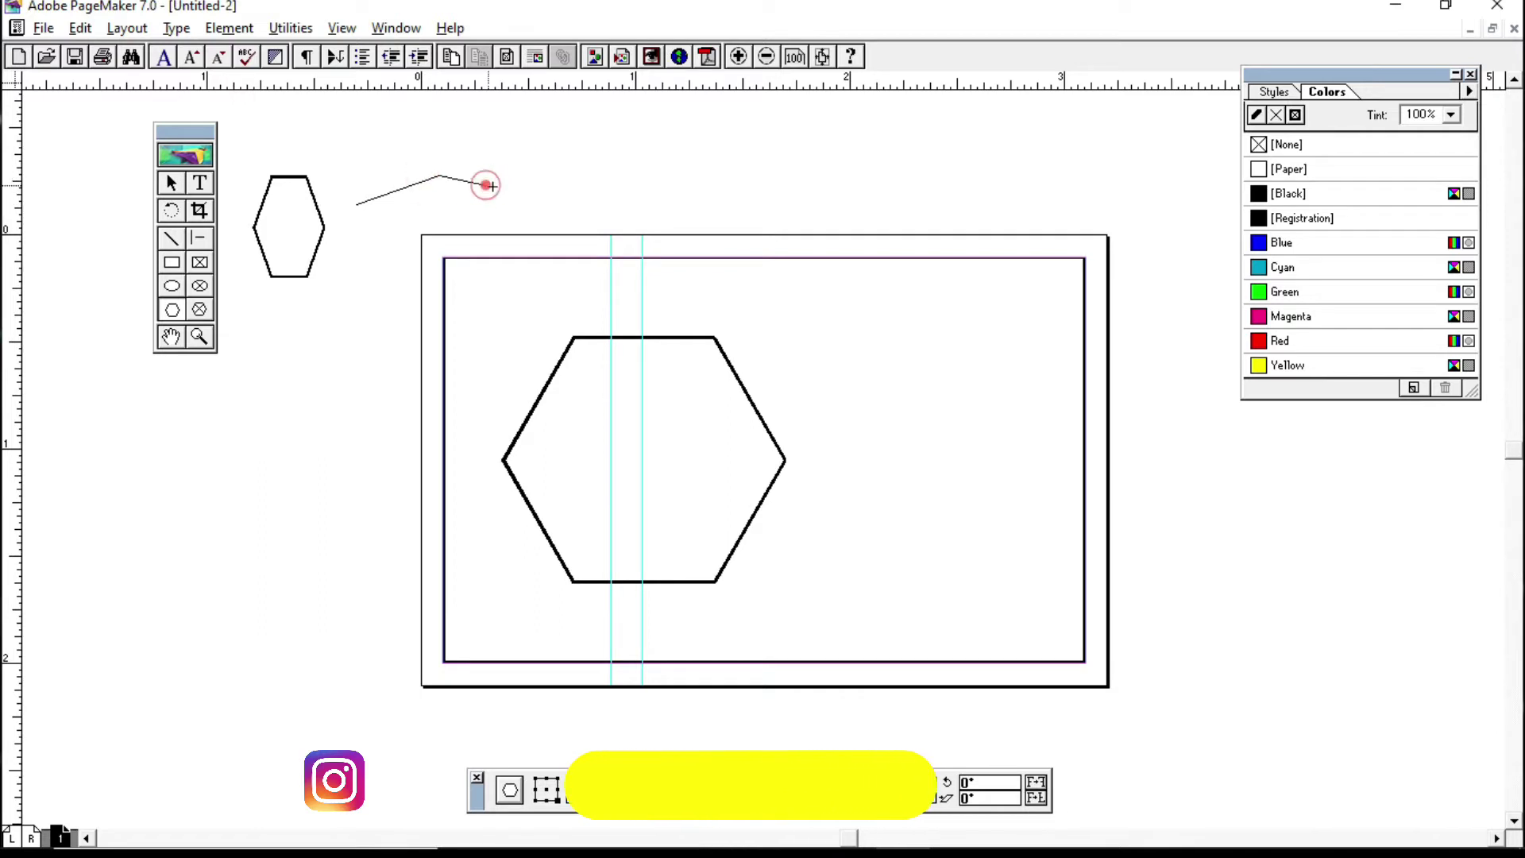
left_click(545, 158)
left_click(488, 124)
left_click(382, 138)
left_click(382, 168)
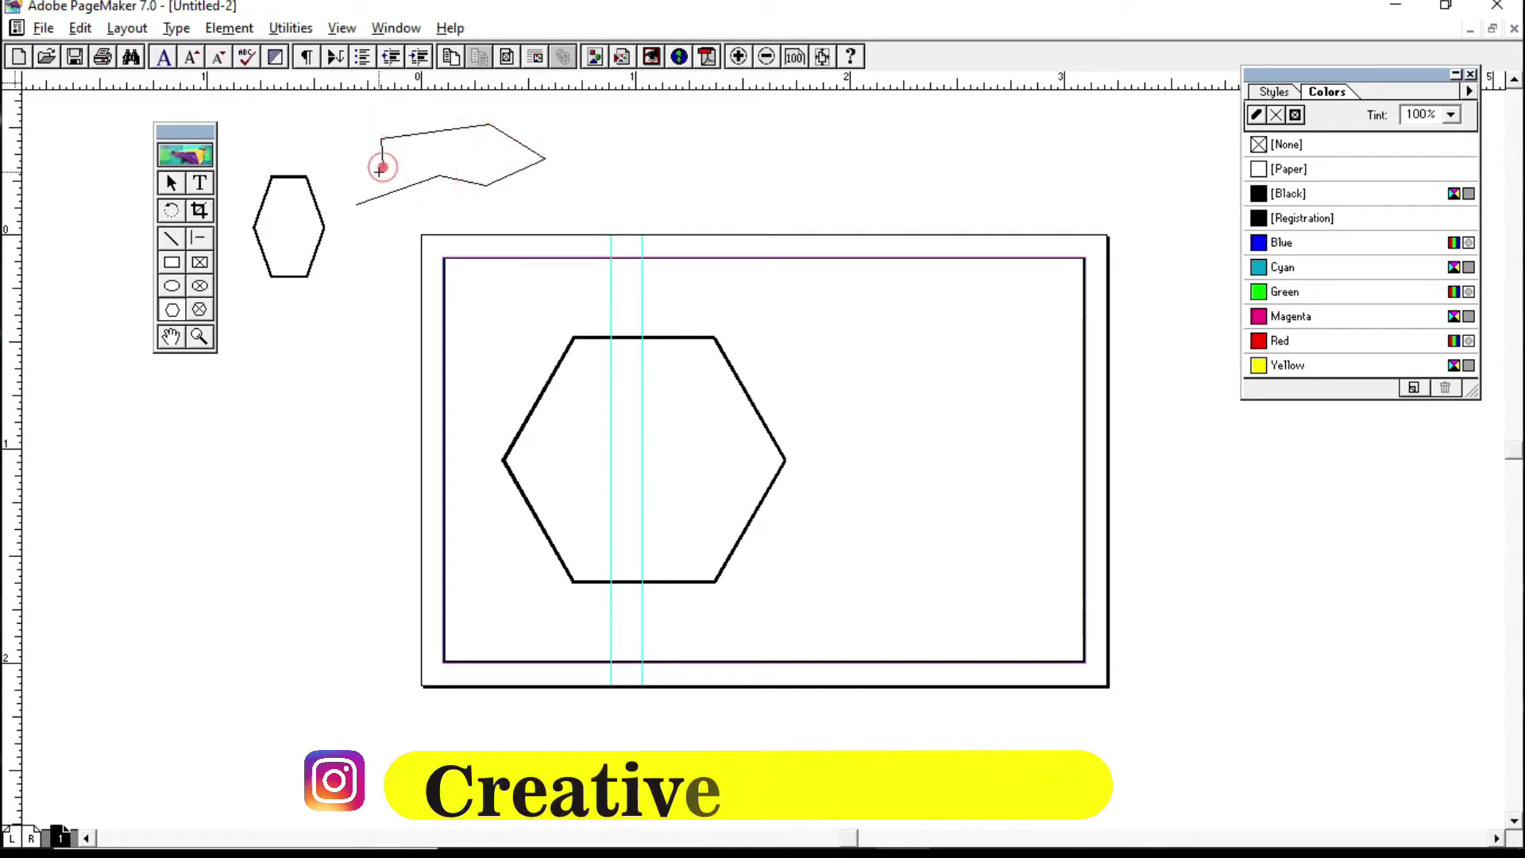
left_click(357, 204)
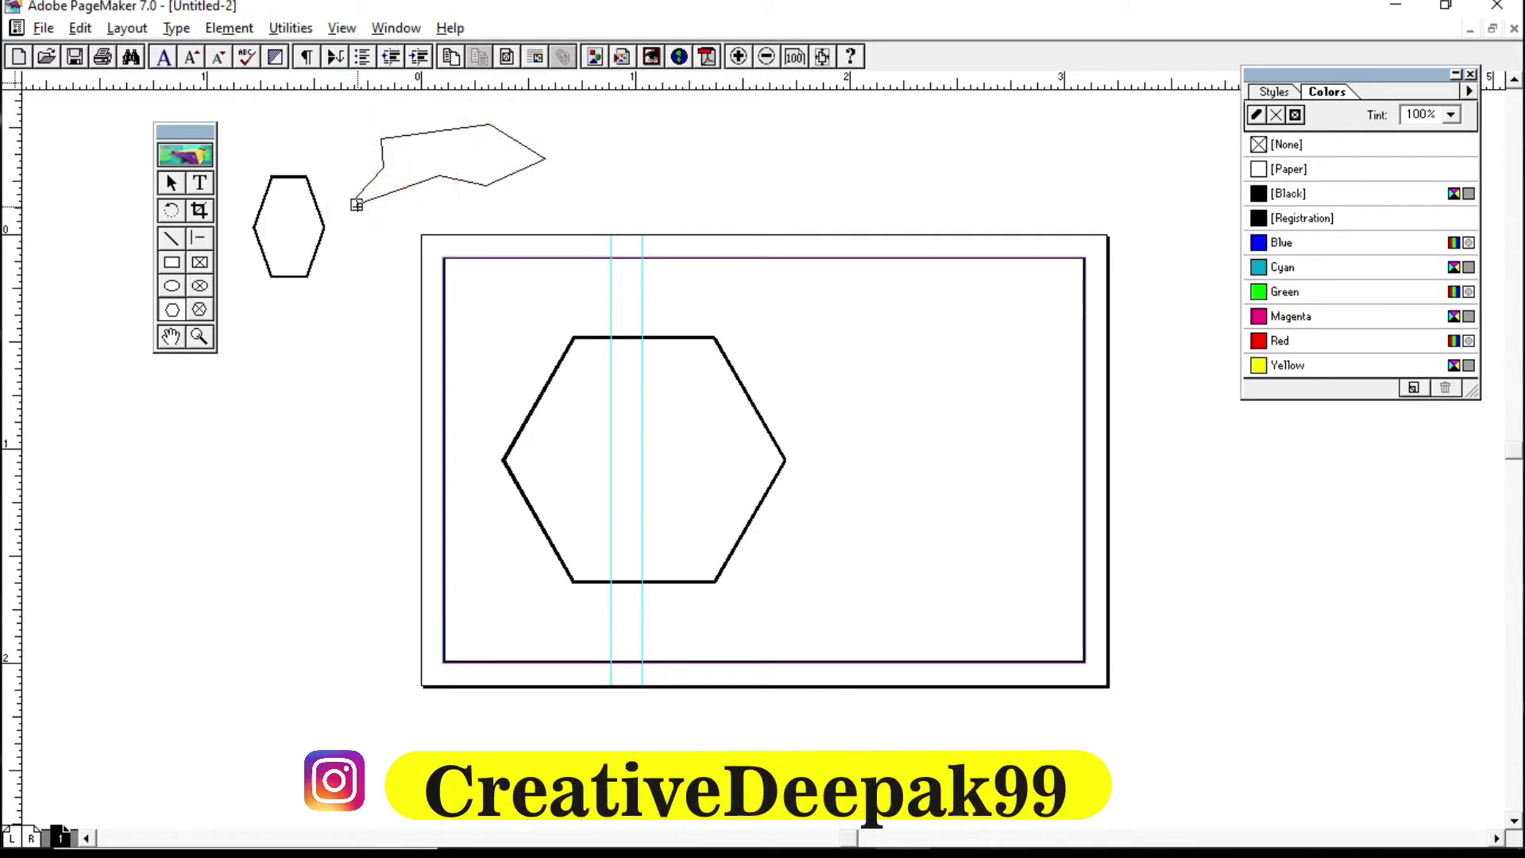
left_click(356, 205)
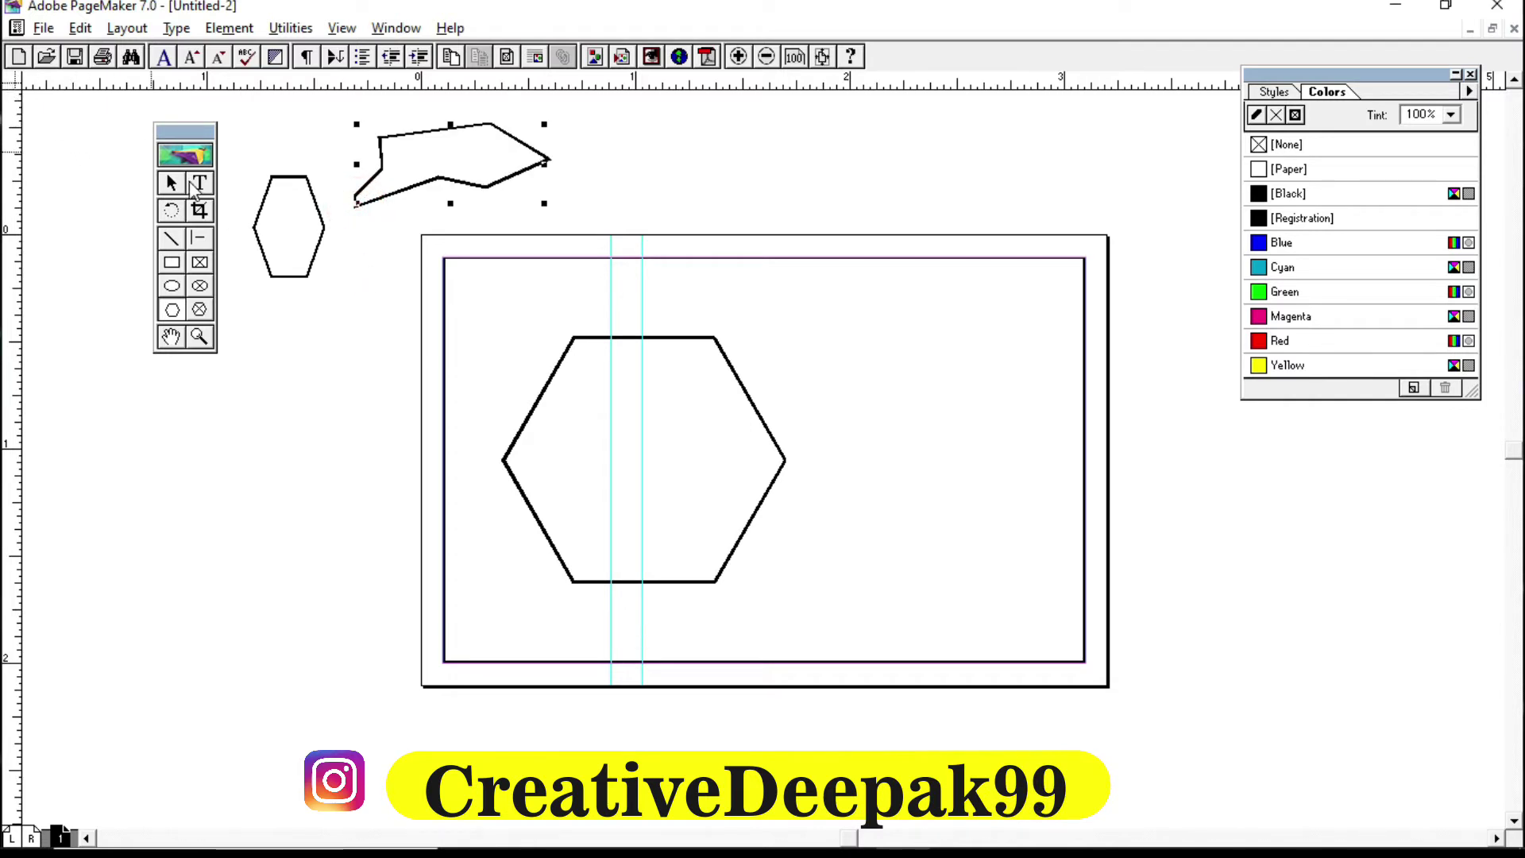
Step: Delete the stray irregular shape and the small hexagon from the pasteboard
left_click(170, 182)
left_click(498, 184)
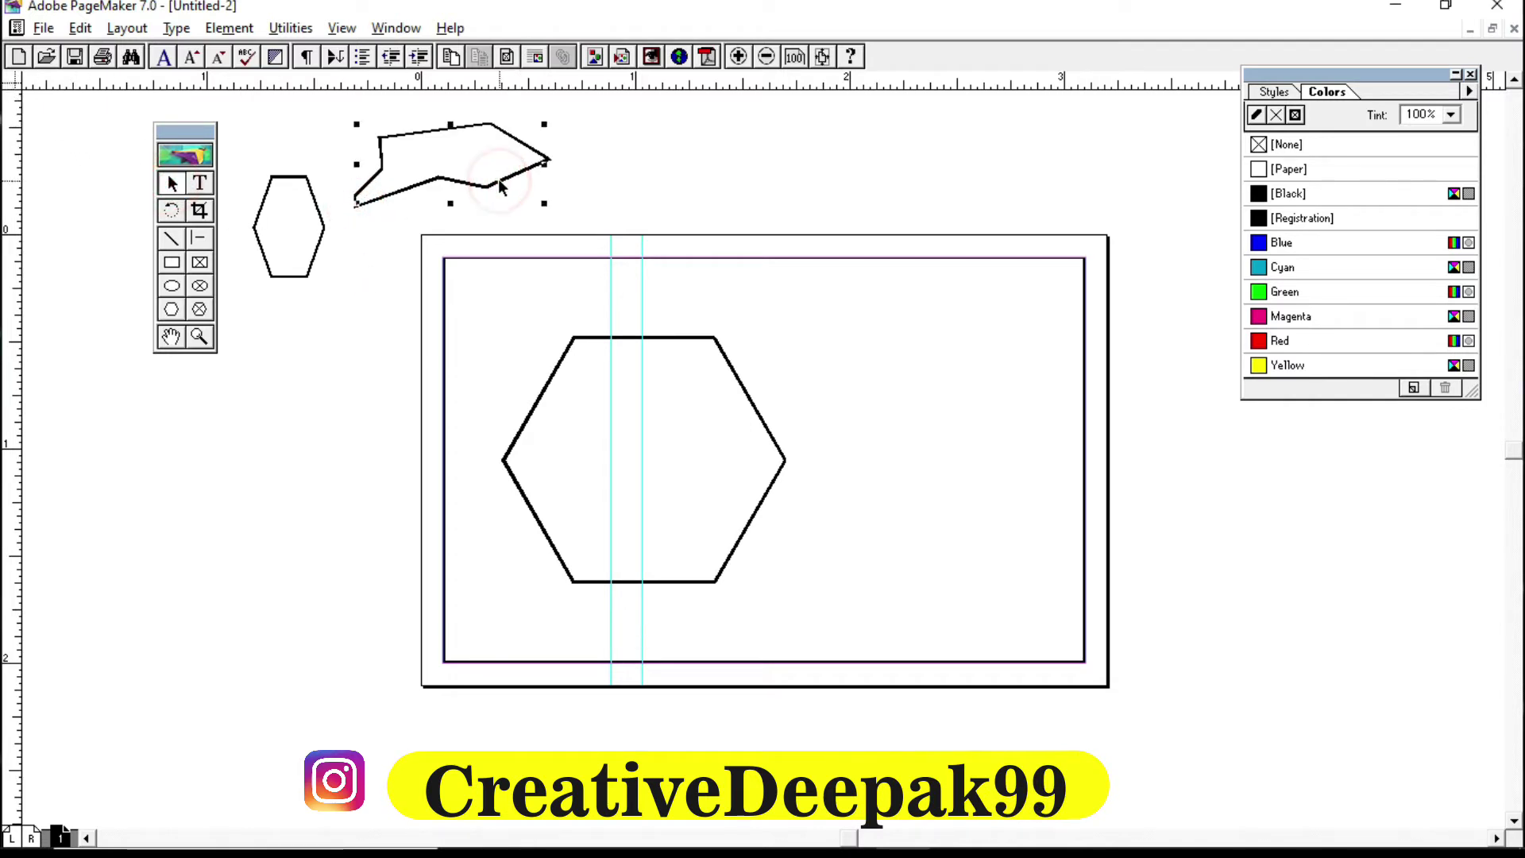
key("Delete")
left_click(320, 232)
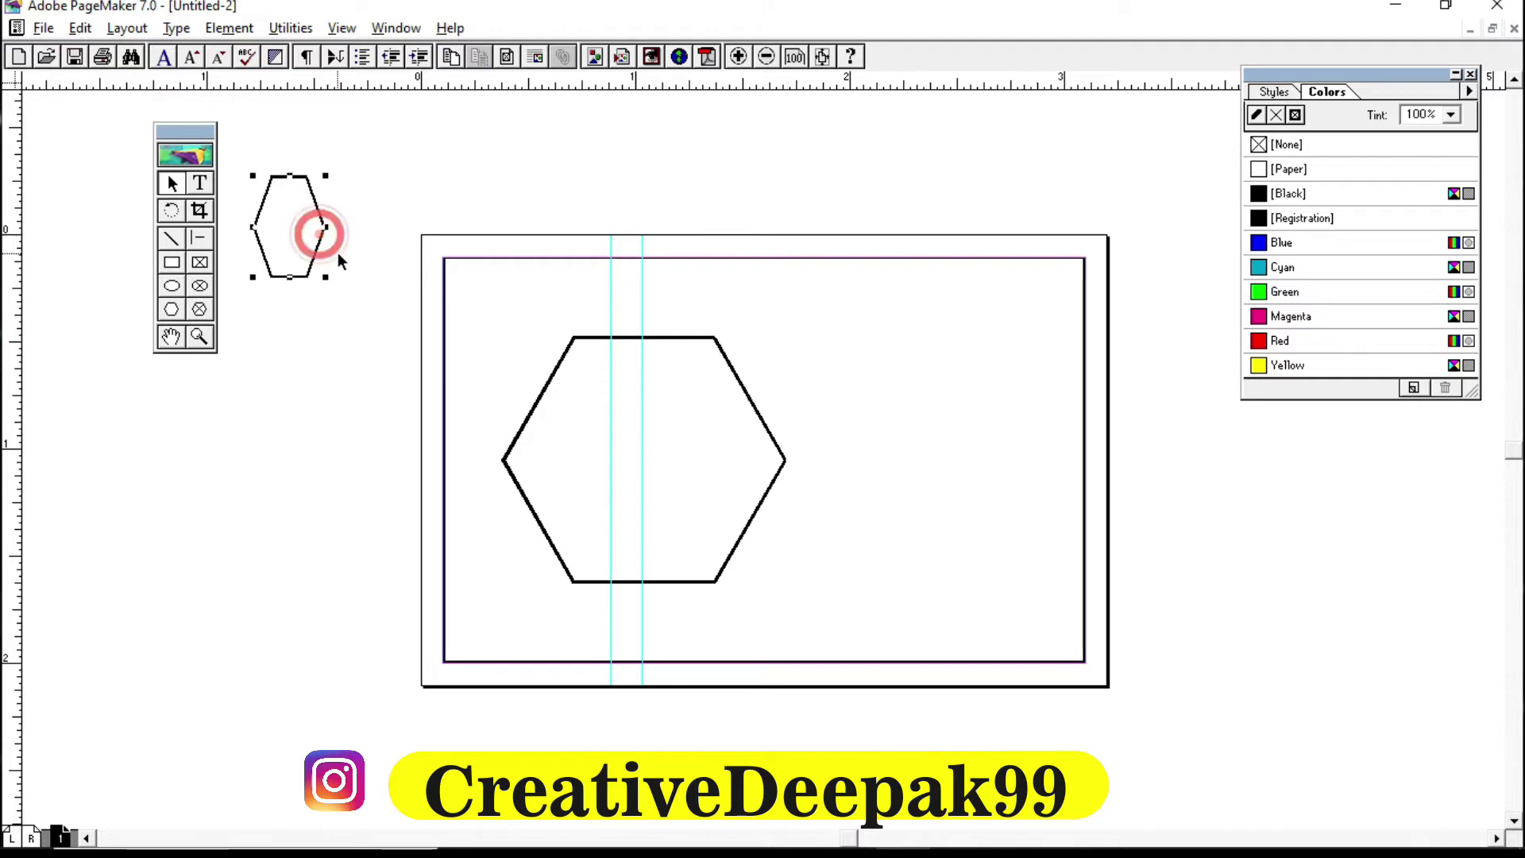
key("Delete")
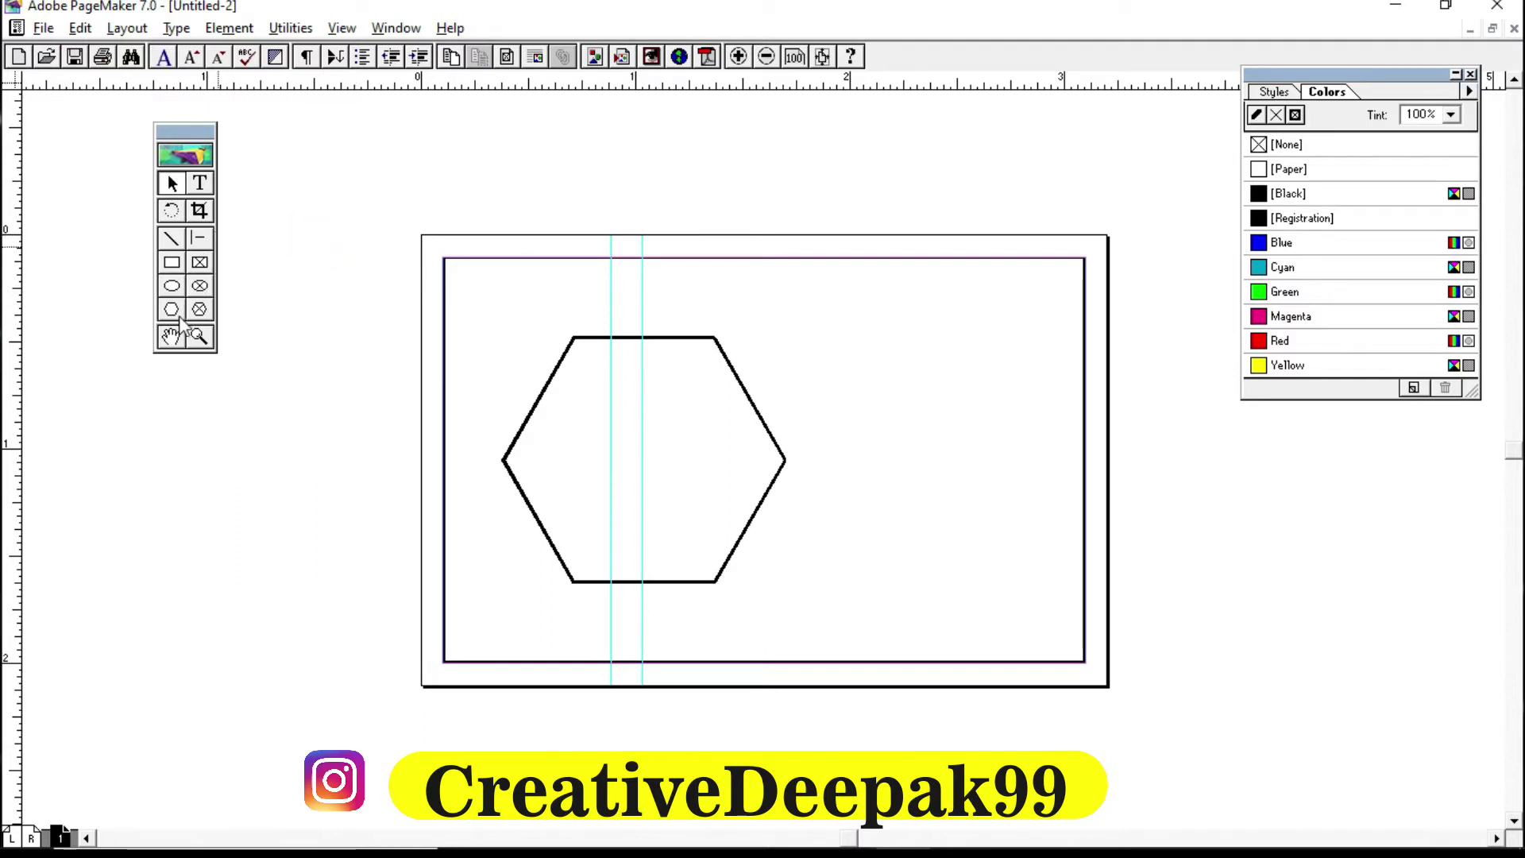
left_click(170, 312)
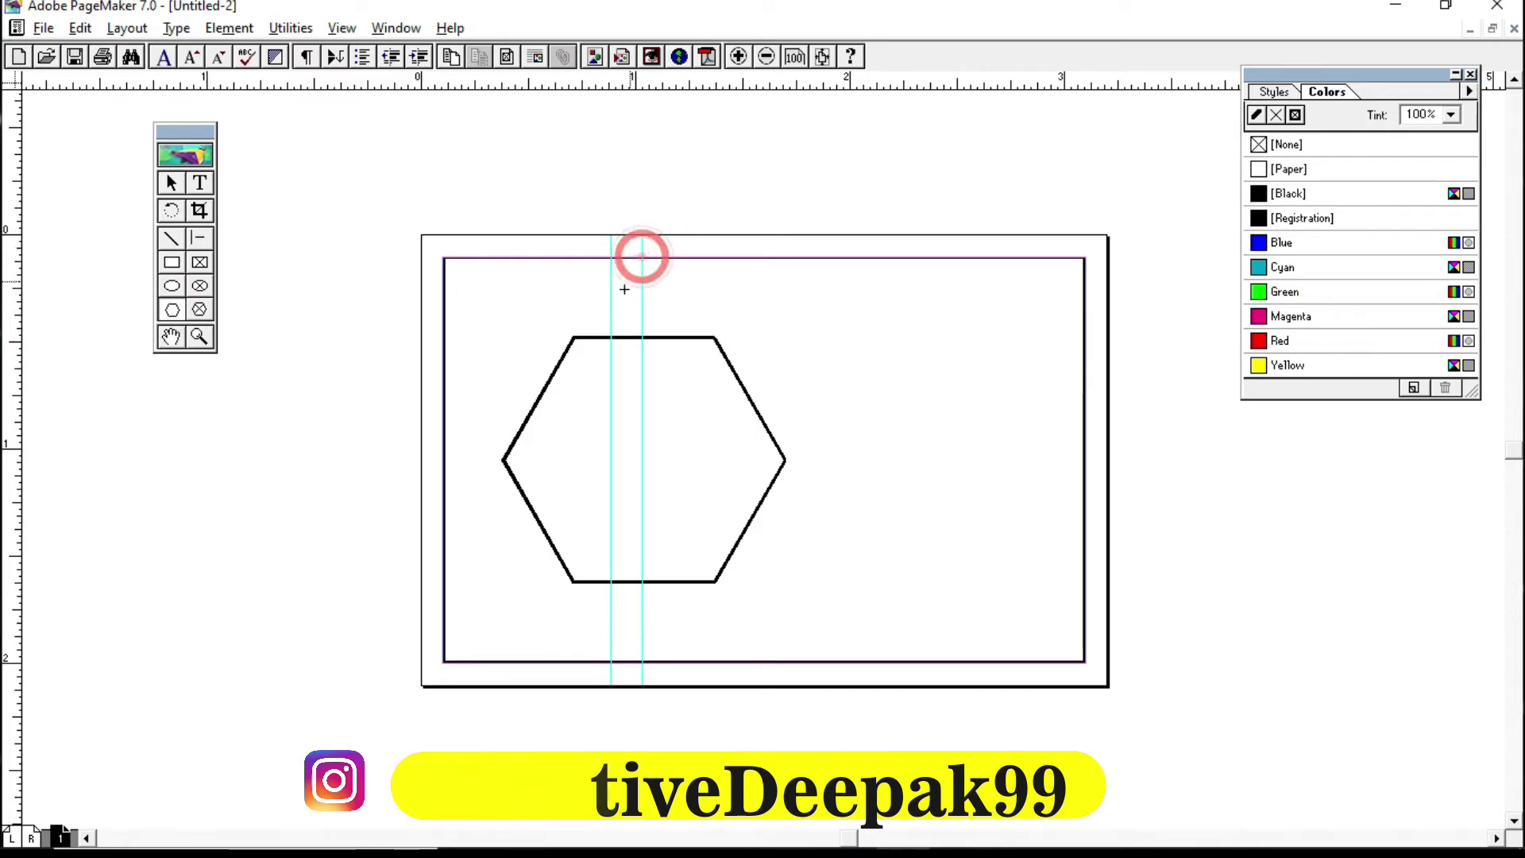
Step: Draw a closed freeform polygon over the card's left side, its right edge tracing the hexagon's left half
left_click_drag(641, 257, 612, 335)
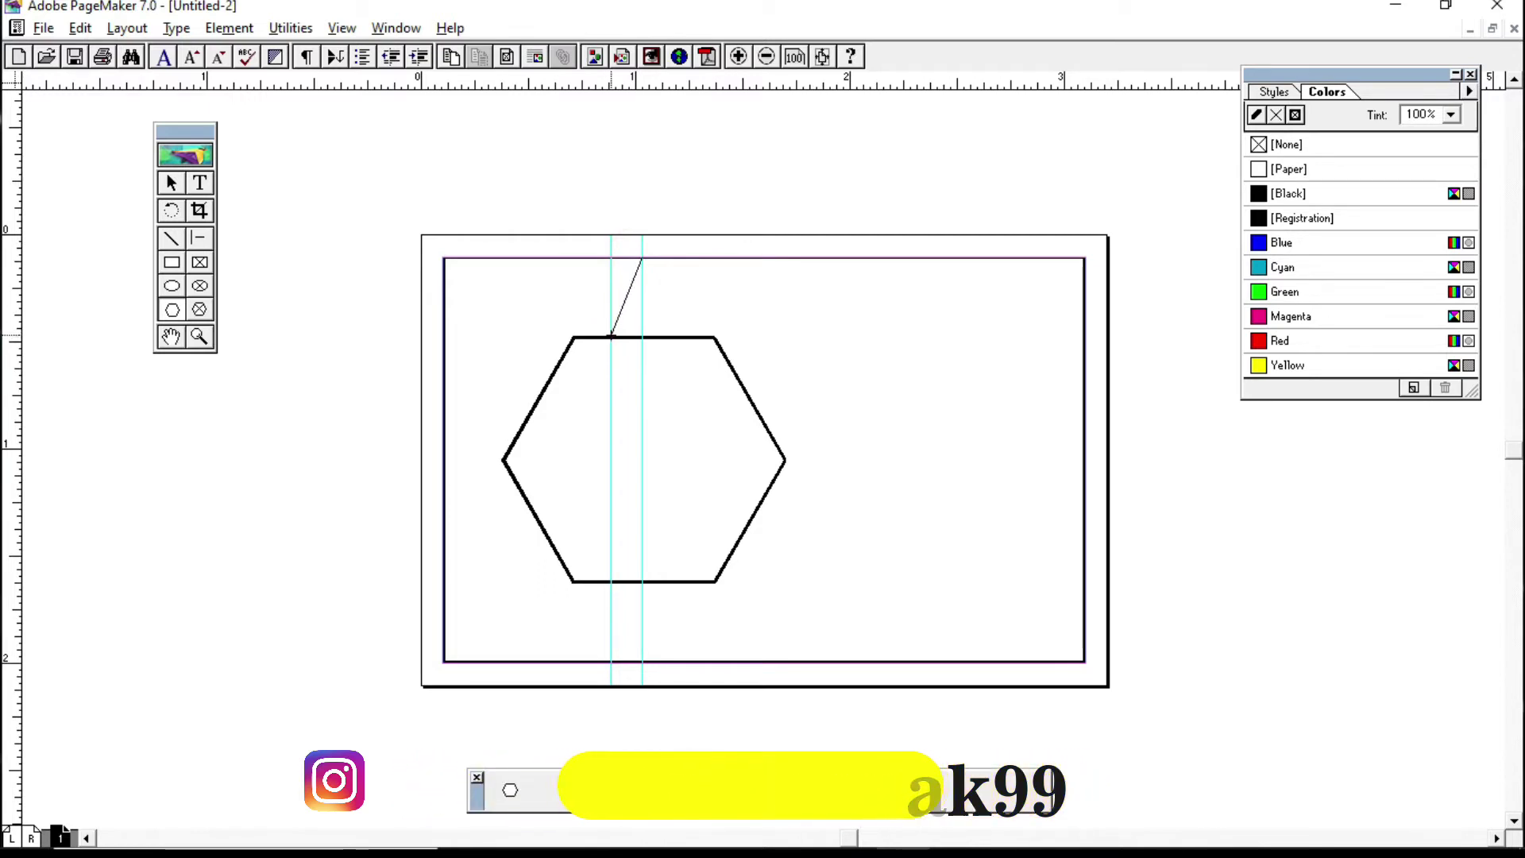
mouse_move(611, 335)
left_mouse_down()
mouse_move(565, 339)
mouse_move(579, 336)
mouse_move(500, 460)
mouse_move(571, 583)
mouse_move(613, 582)
left_mouse_up()
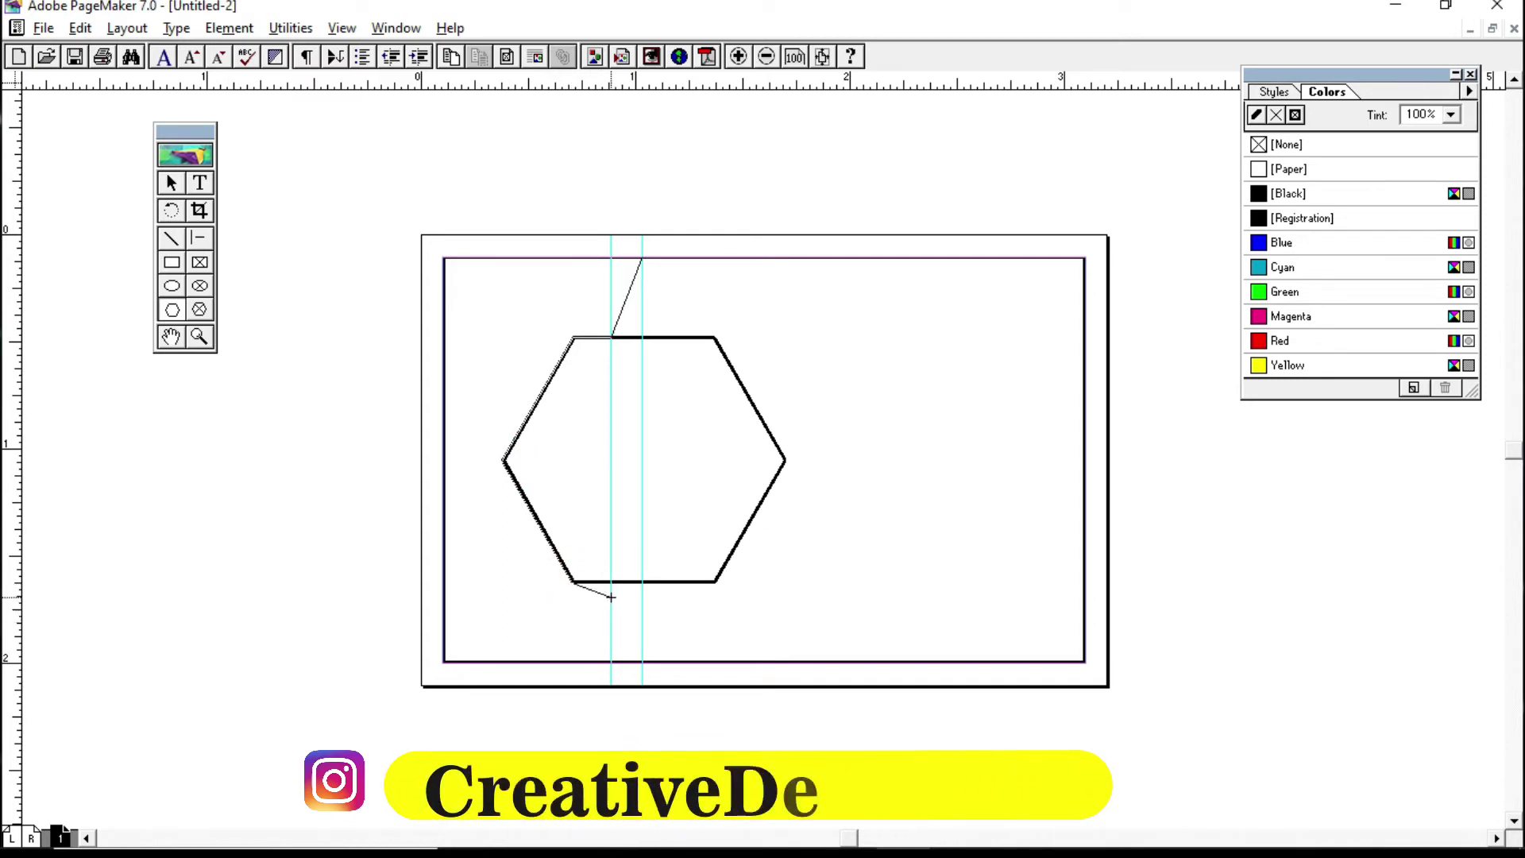
mouse_move(610, 582)
left_mouse_down()
mouse_move(643, 662)
mouse_move(579, 661)
left_mouse_up()
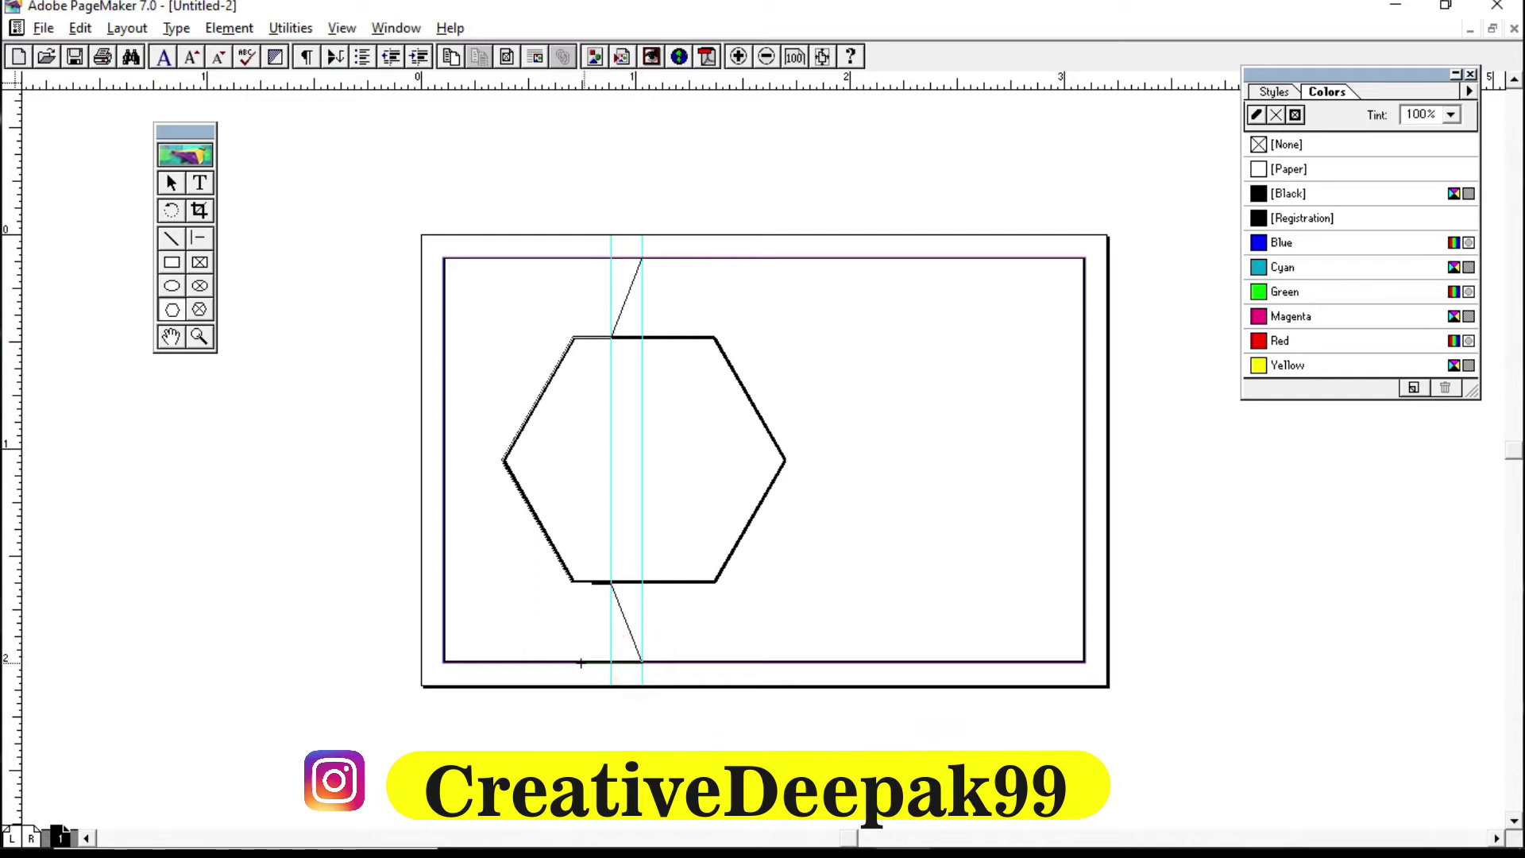
mouse_move(431, 662)
left_mouse_down()
mouse_move(433, 248)
mouse_move(641, 257)
left_mouse_up()
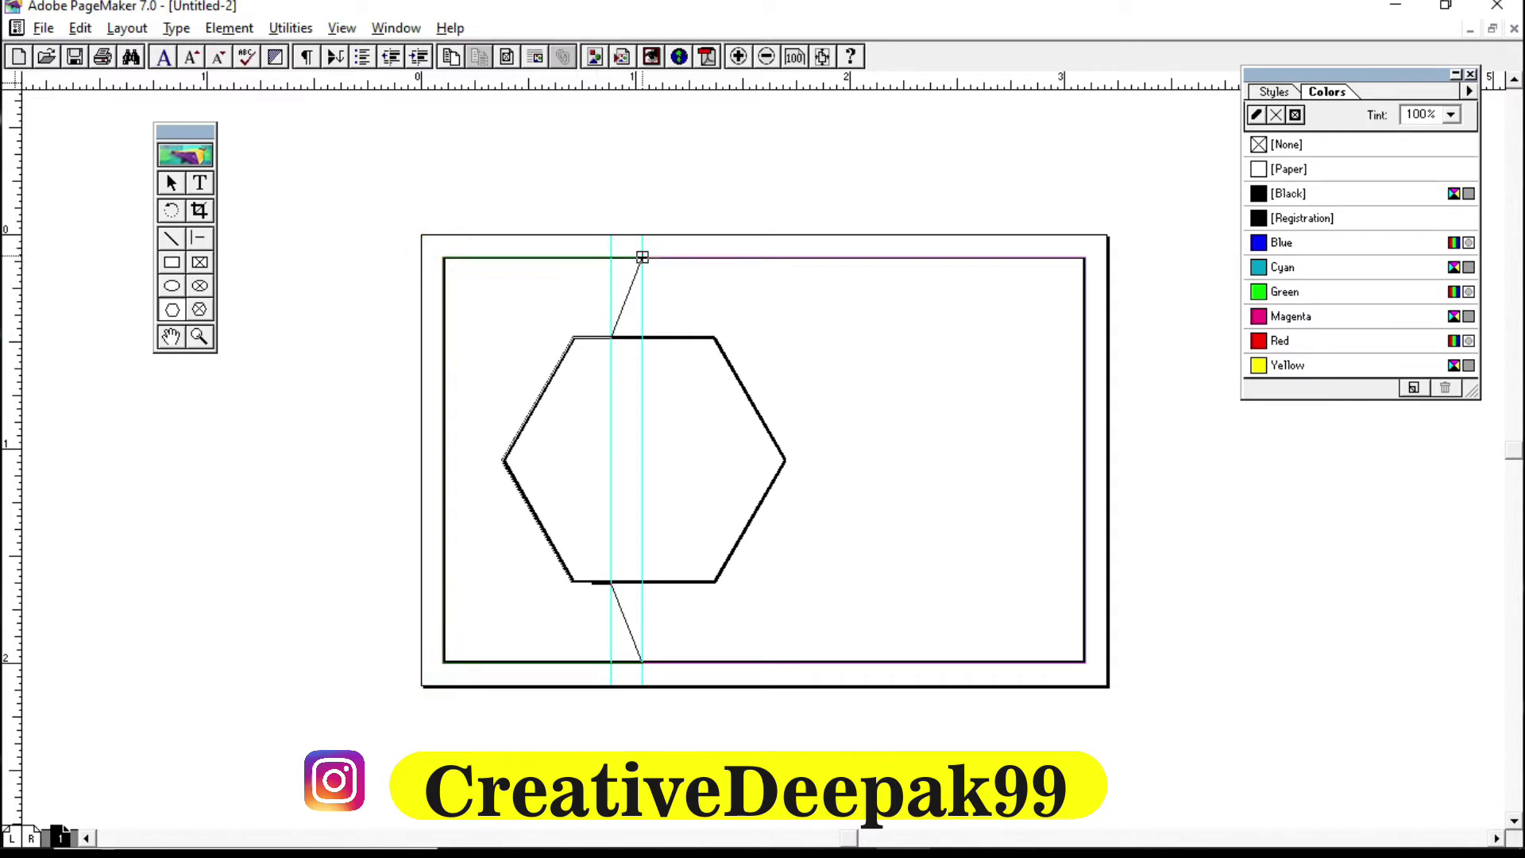
left_click(642, 256)
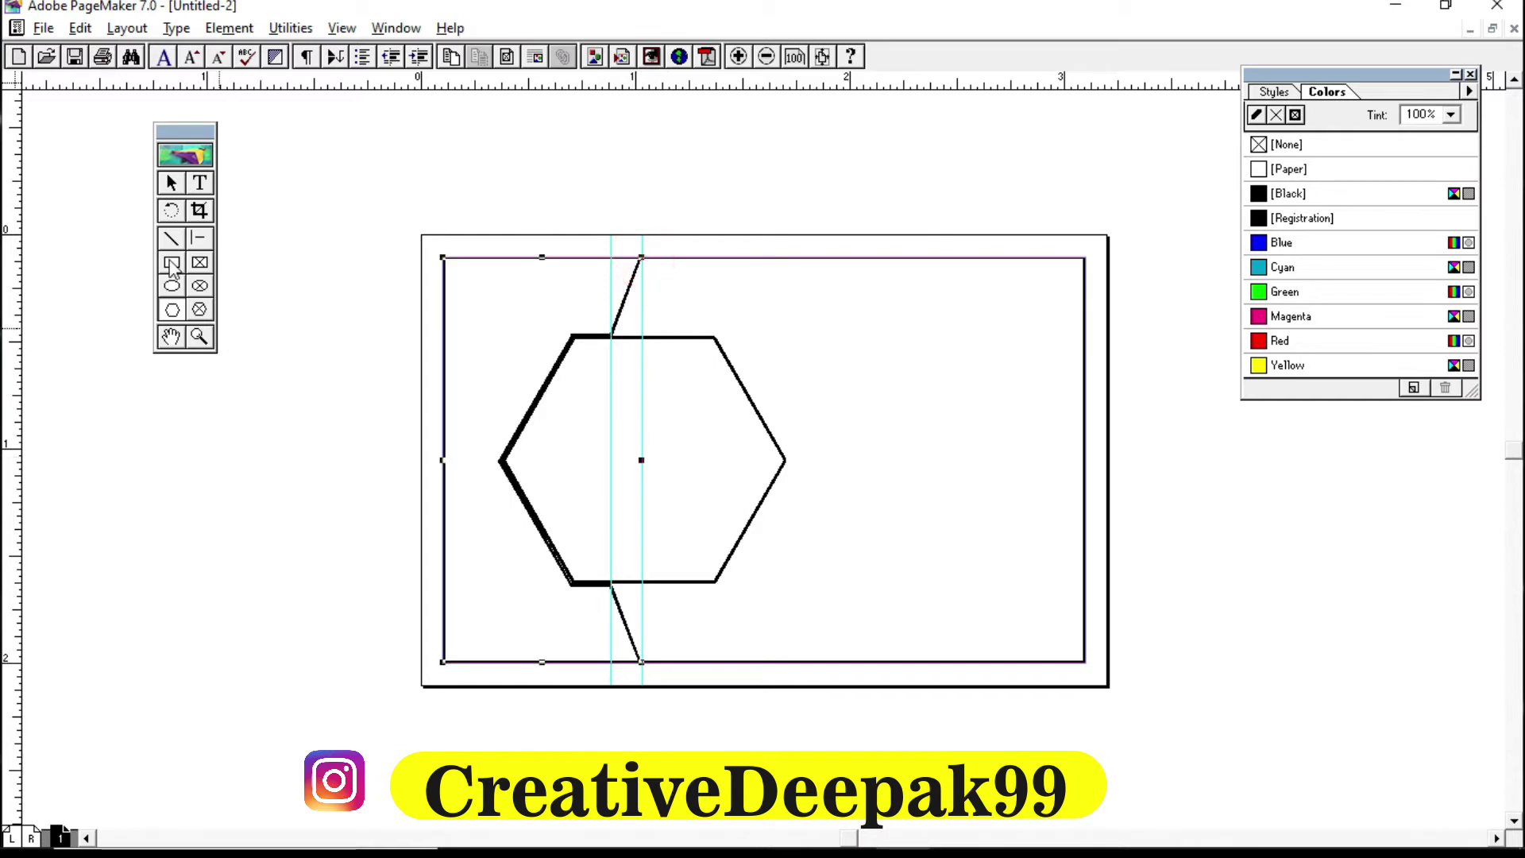
Step: Select the new left-side polygon, fill it with Red, and deselect it
left_click(170, 184)
left_click(435, 458)
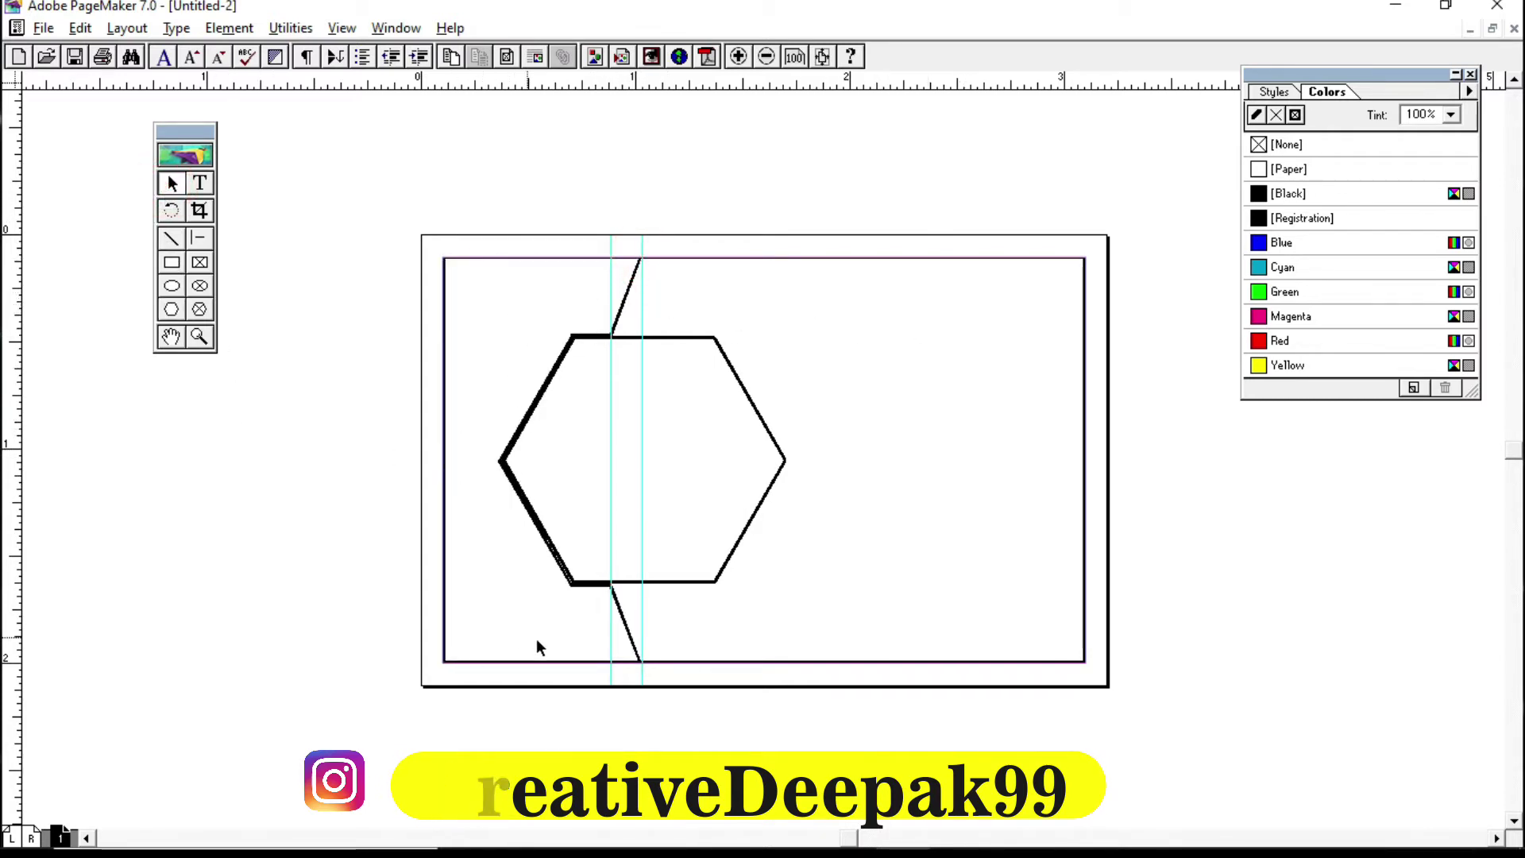
left_click(631, 637)
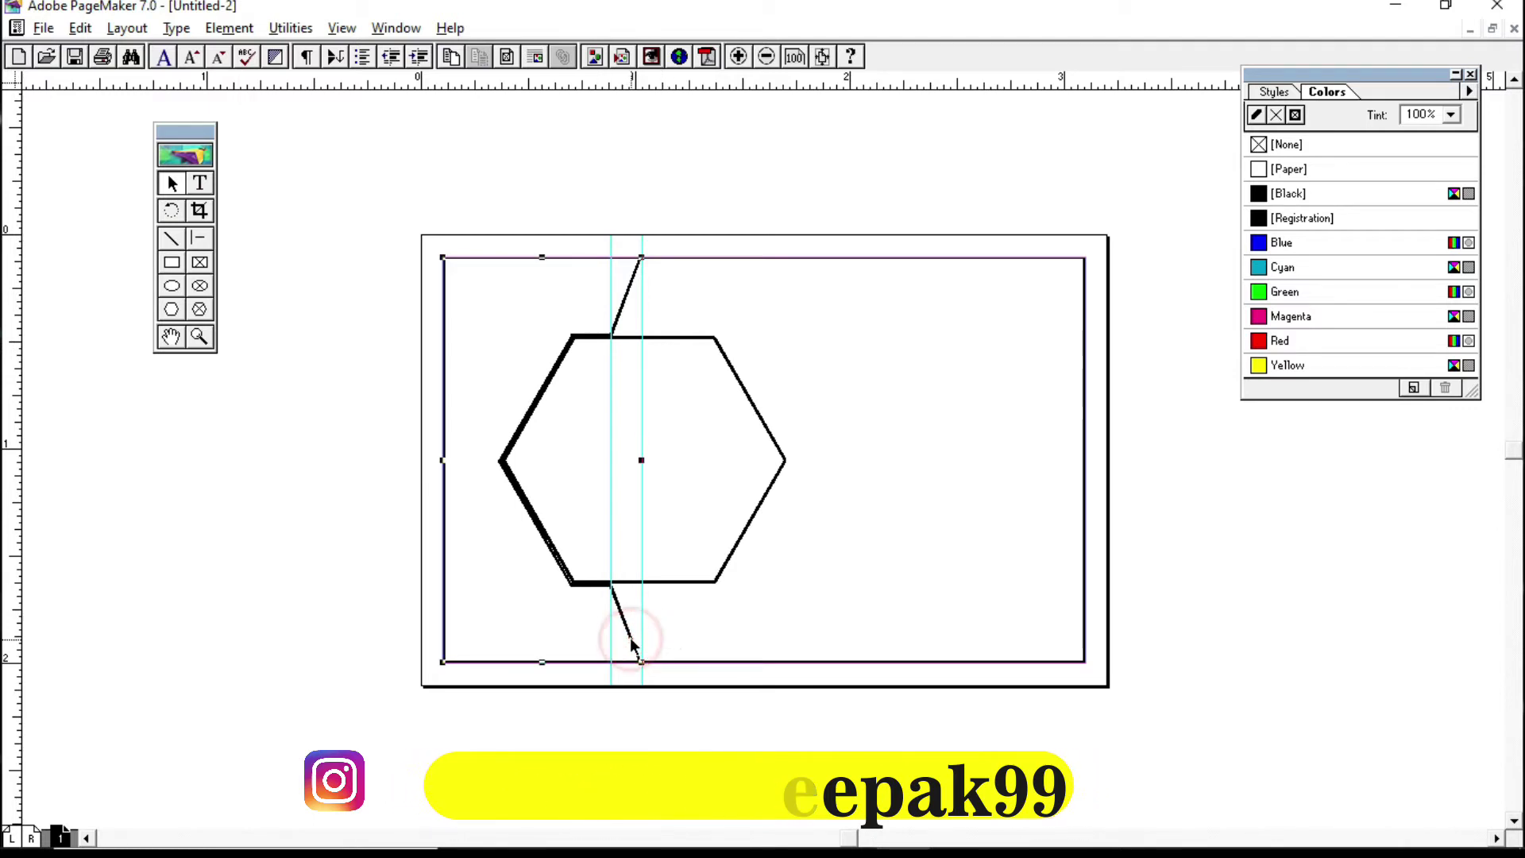
mouse_move(347, 198)
left_mouse_down()
mouse_move(679, 553)
mouse_move(664, 645)
mouse_move(678, 692)
left_mouse_up()
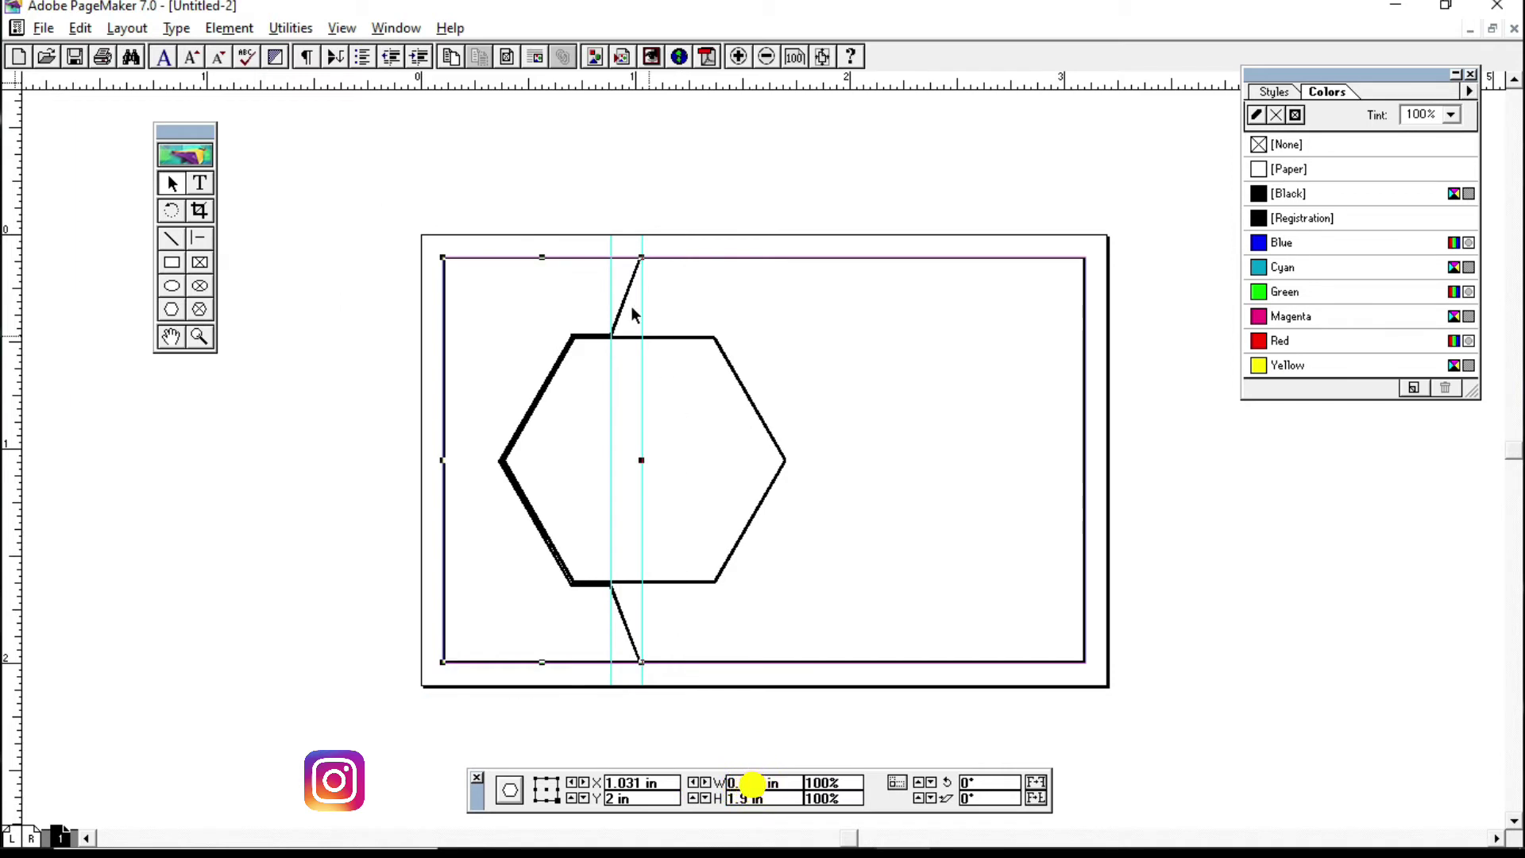
left_click(1306, 341)
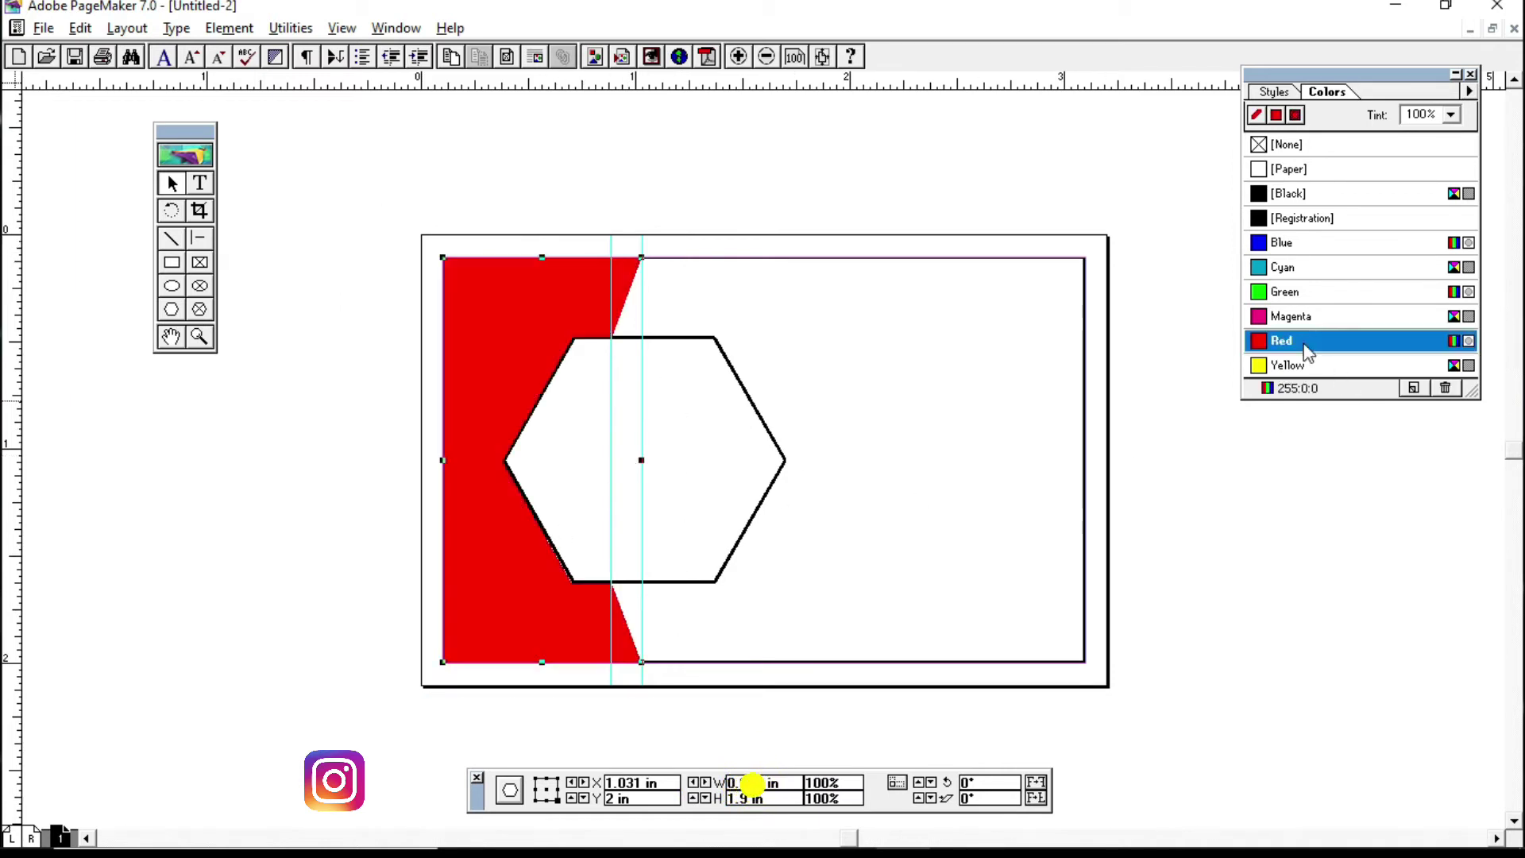
left_click(868, 163)
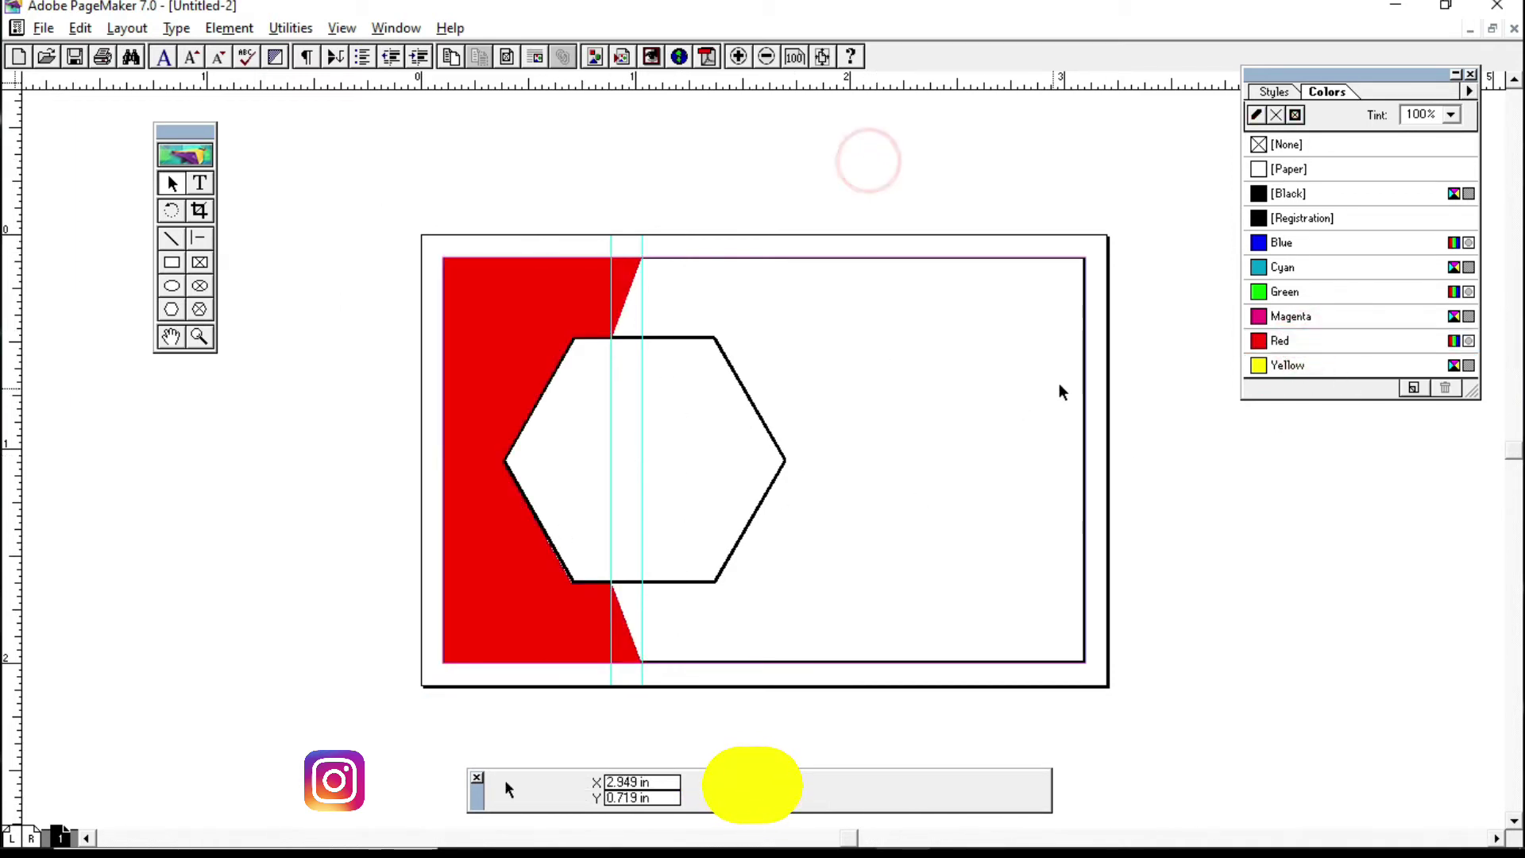
left_click(1085, 361)
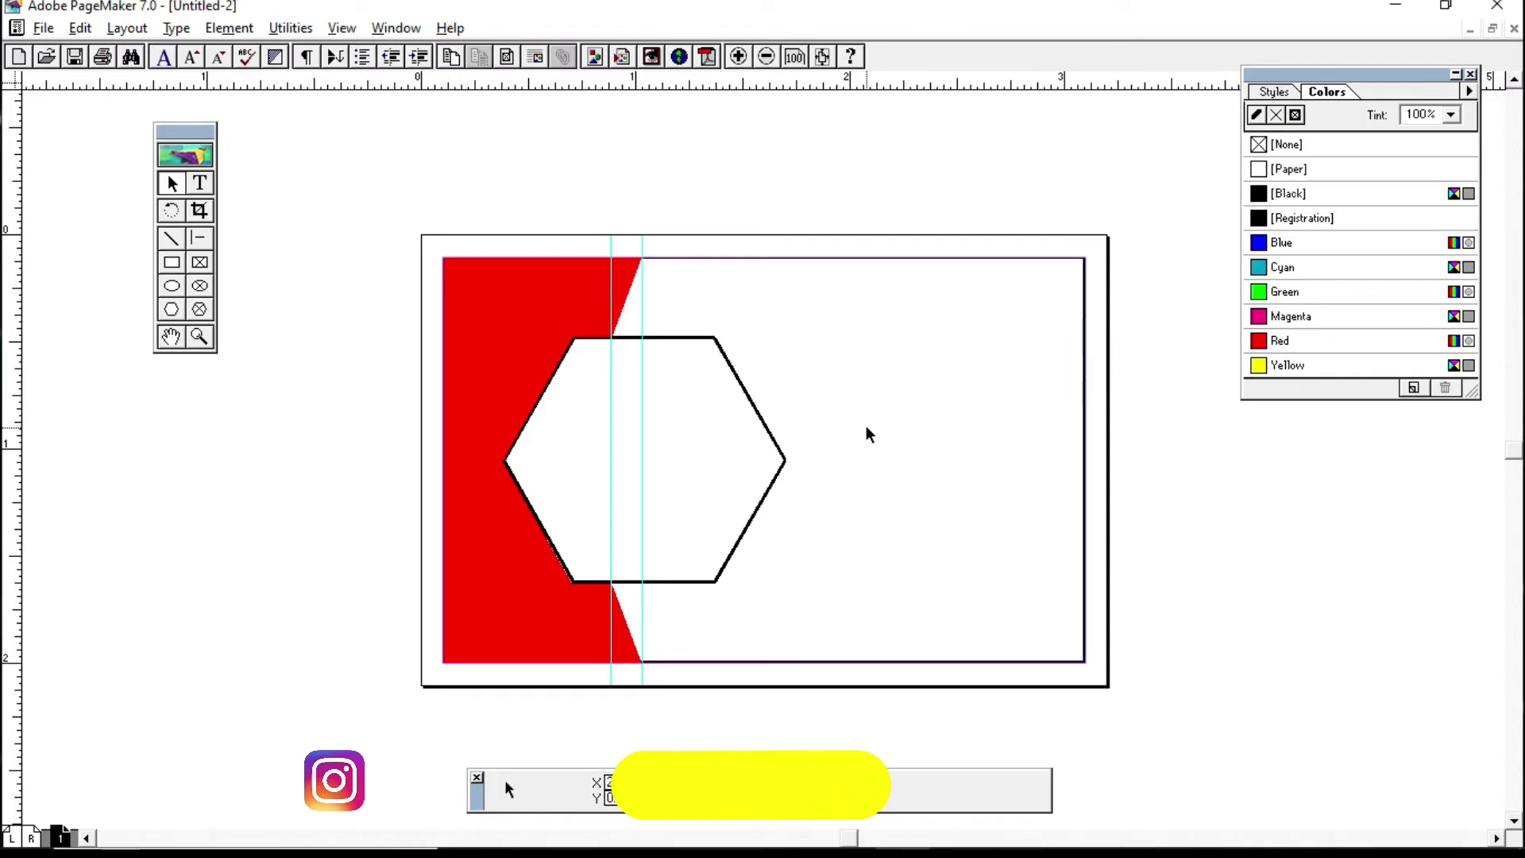
Step: Set the hexagon's fill and line (Both) to [Paper] so it shows solid white
left_click(674, 338)
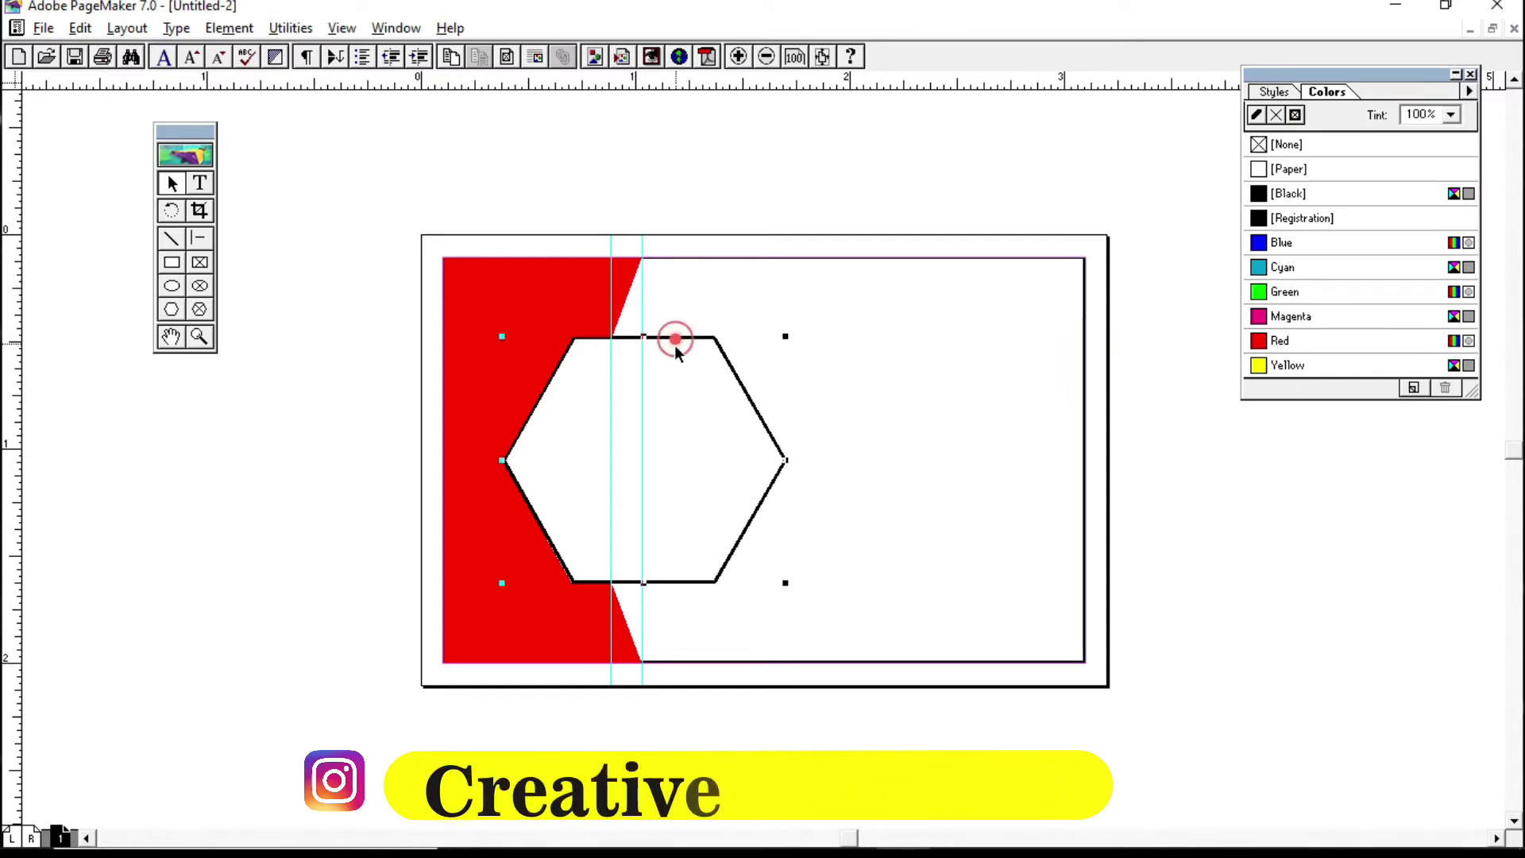
left_click(1301, 169)
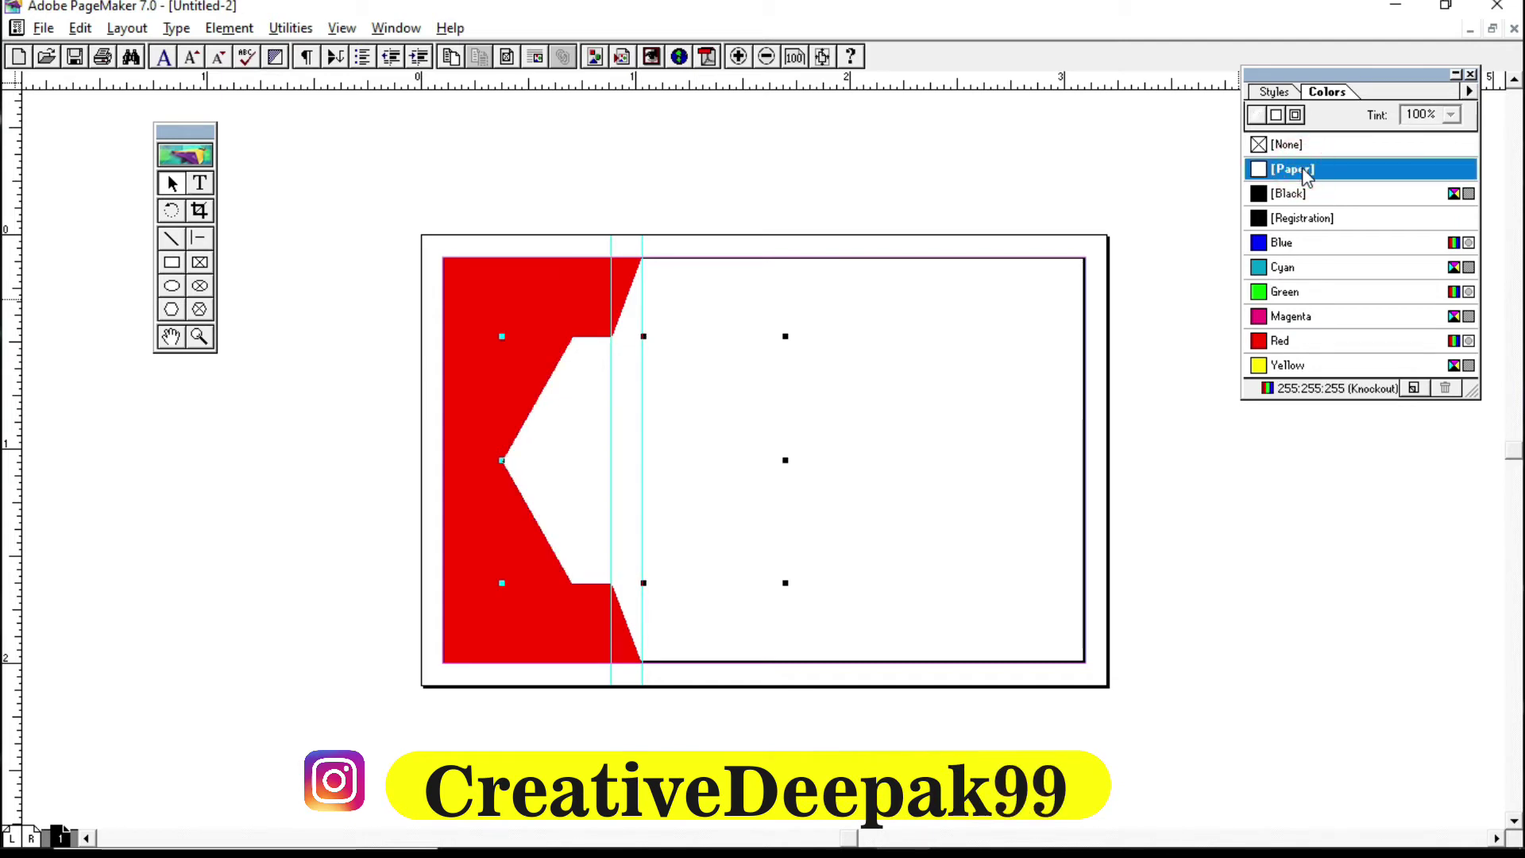
left_click(1300, 117)
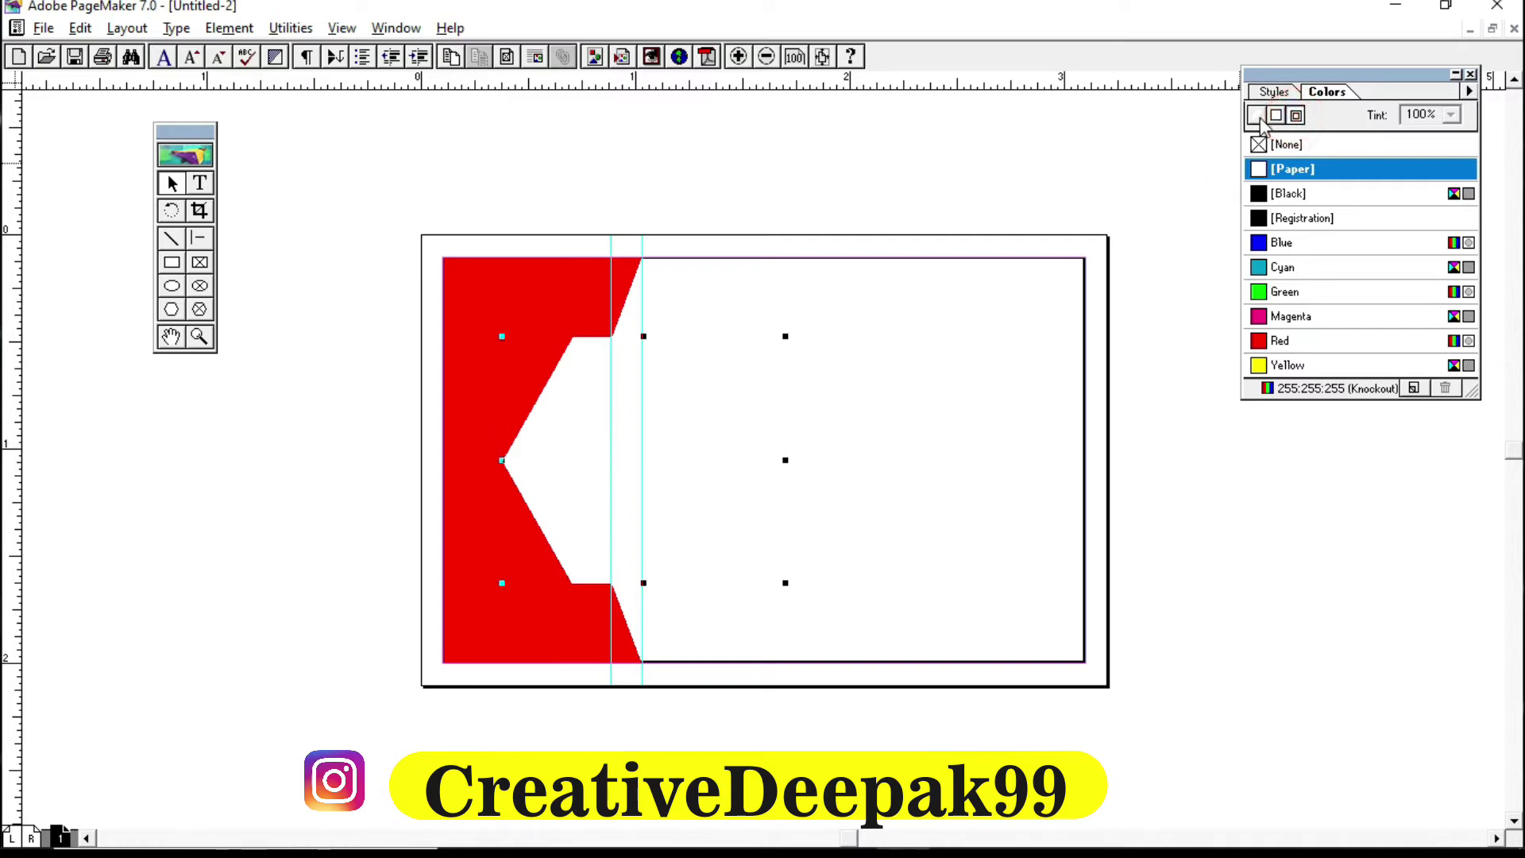
left_click(1296, 117)
left_click(1285, 171)
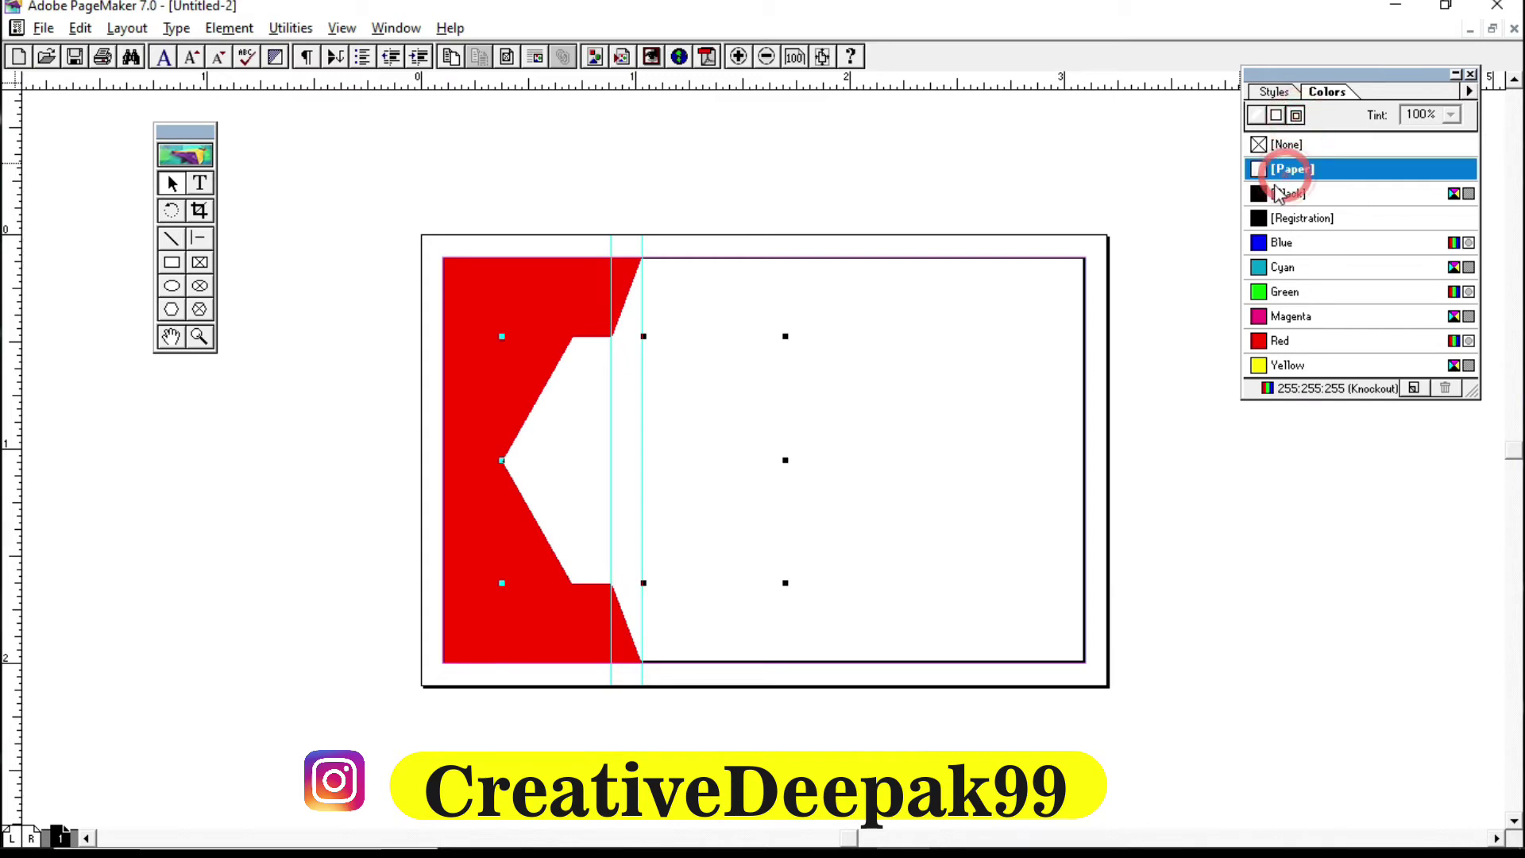
left_click(1017, 363)
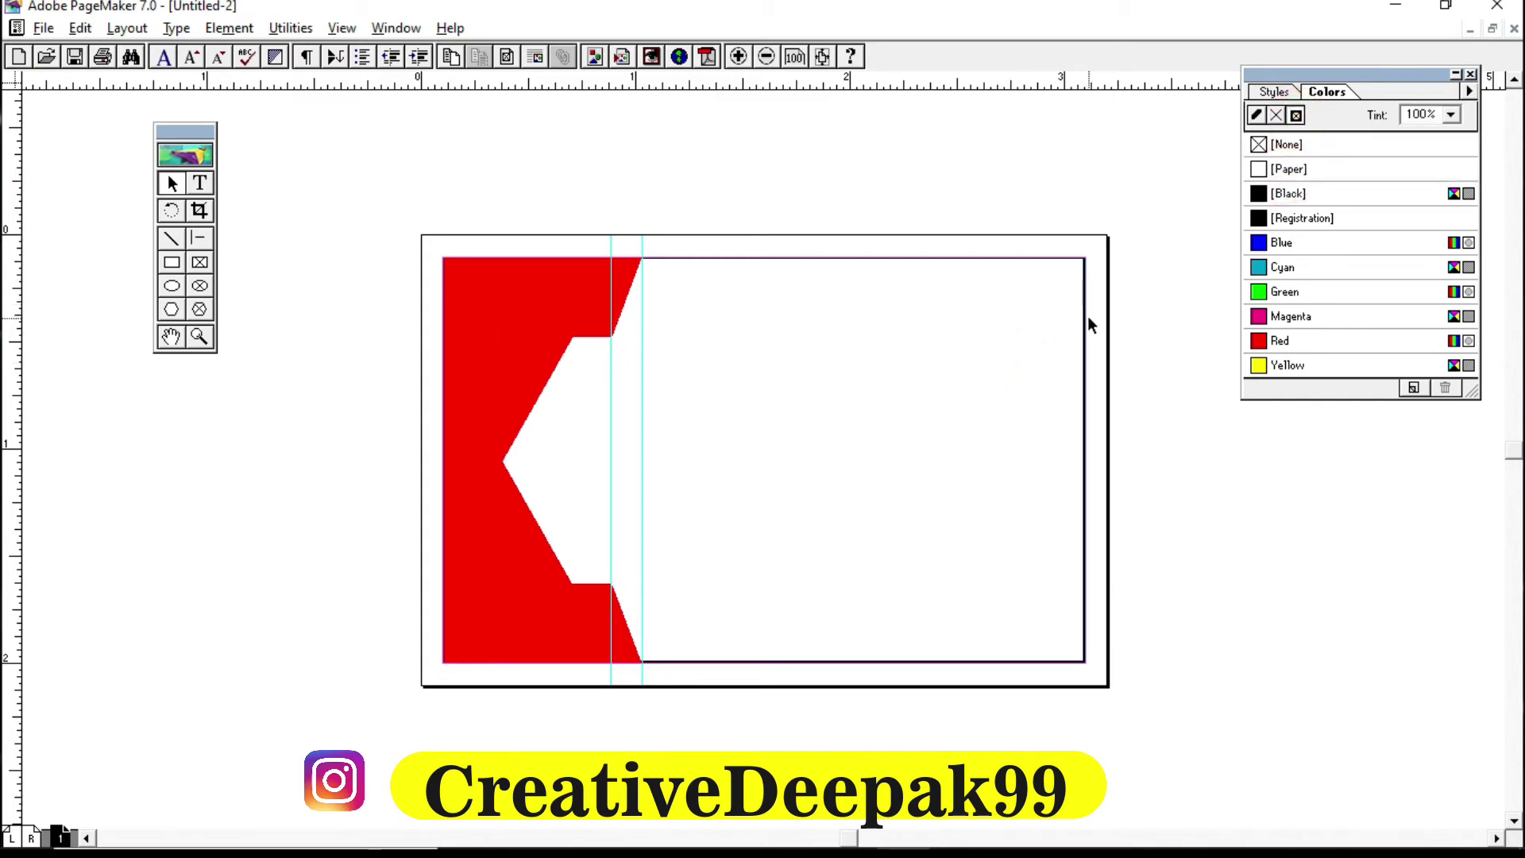
left_click(1084, 316)
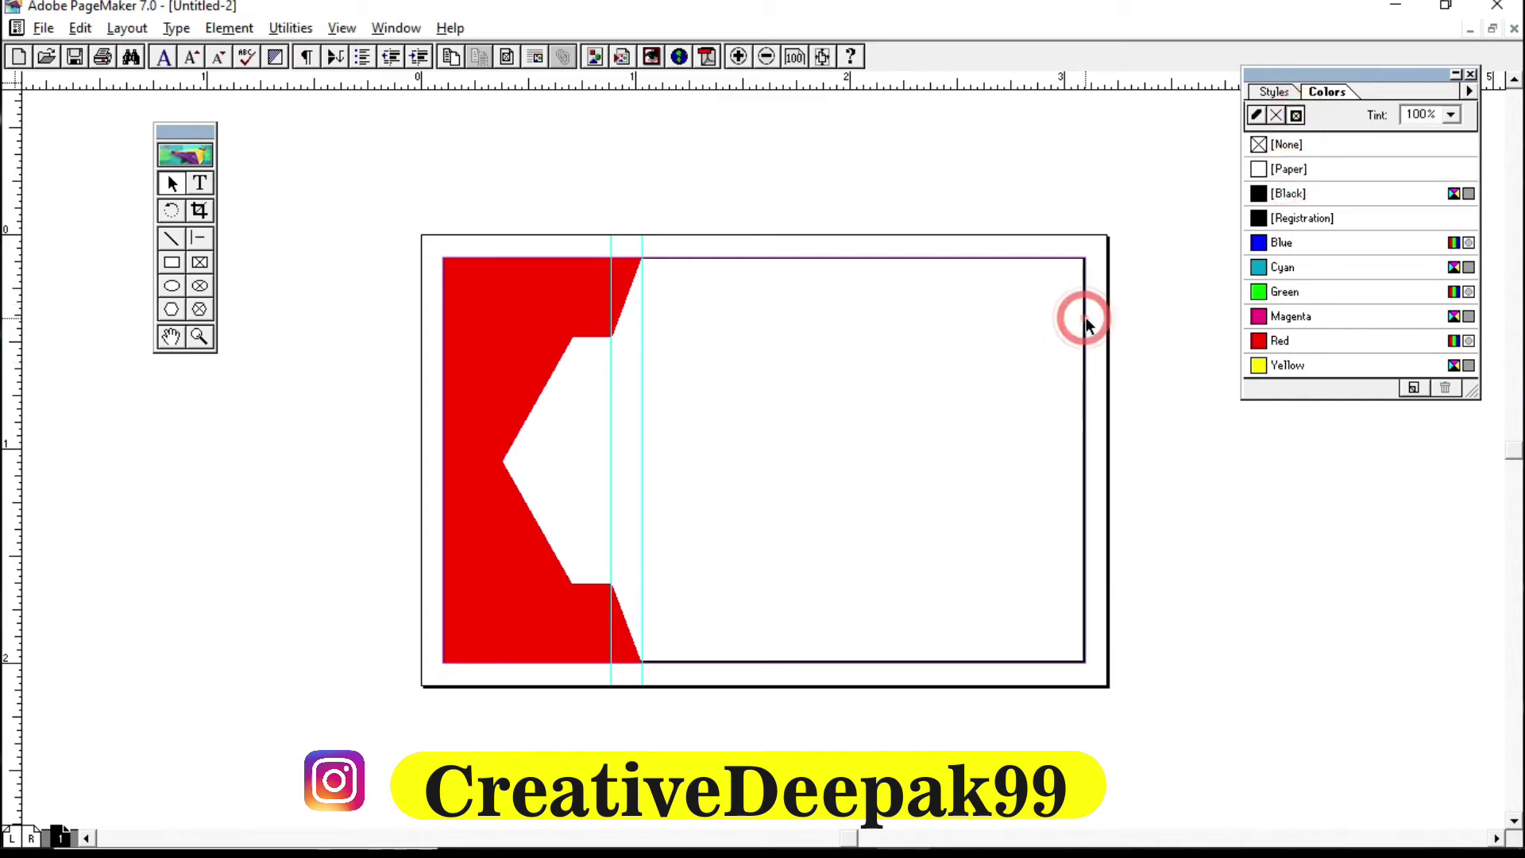
left_click(1084, 267)
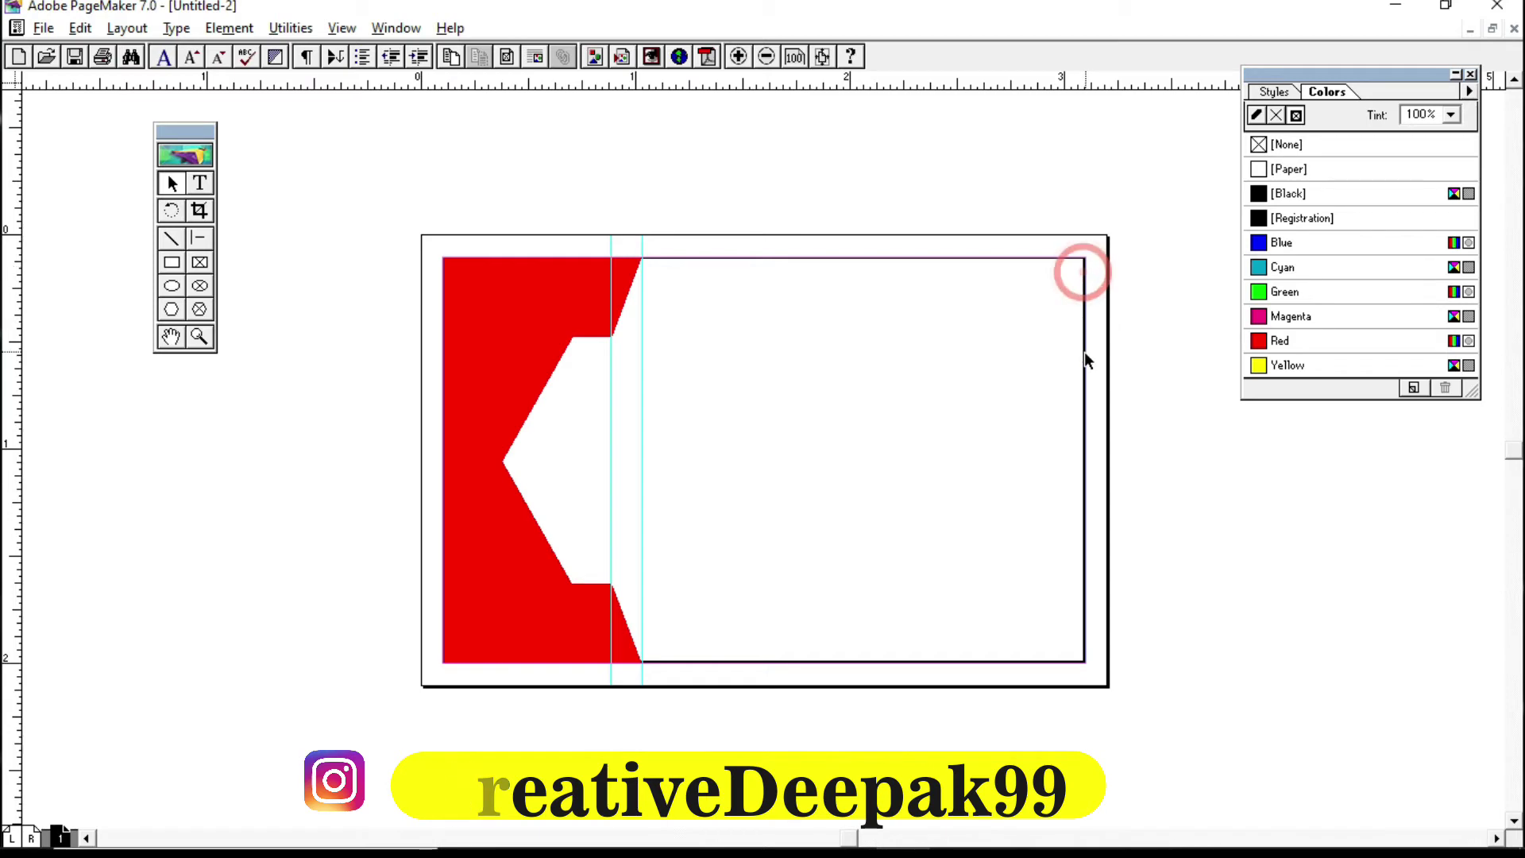
left_click(1084, 404)
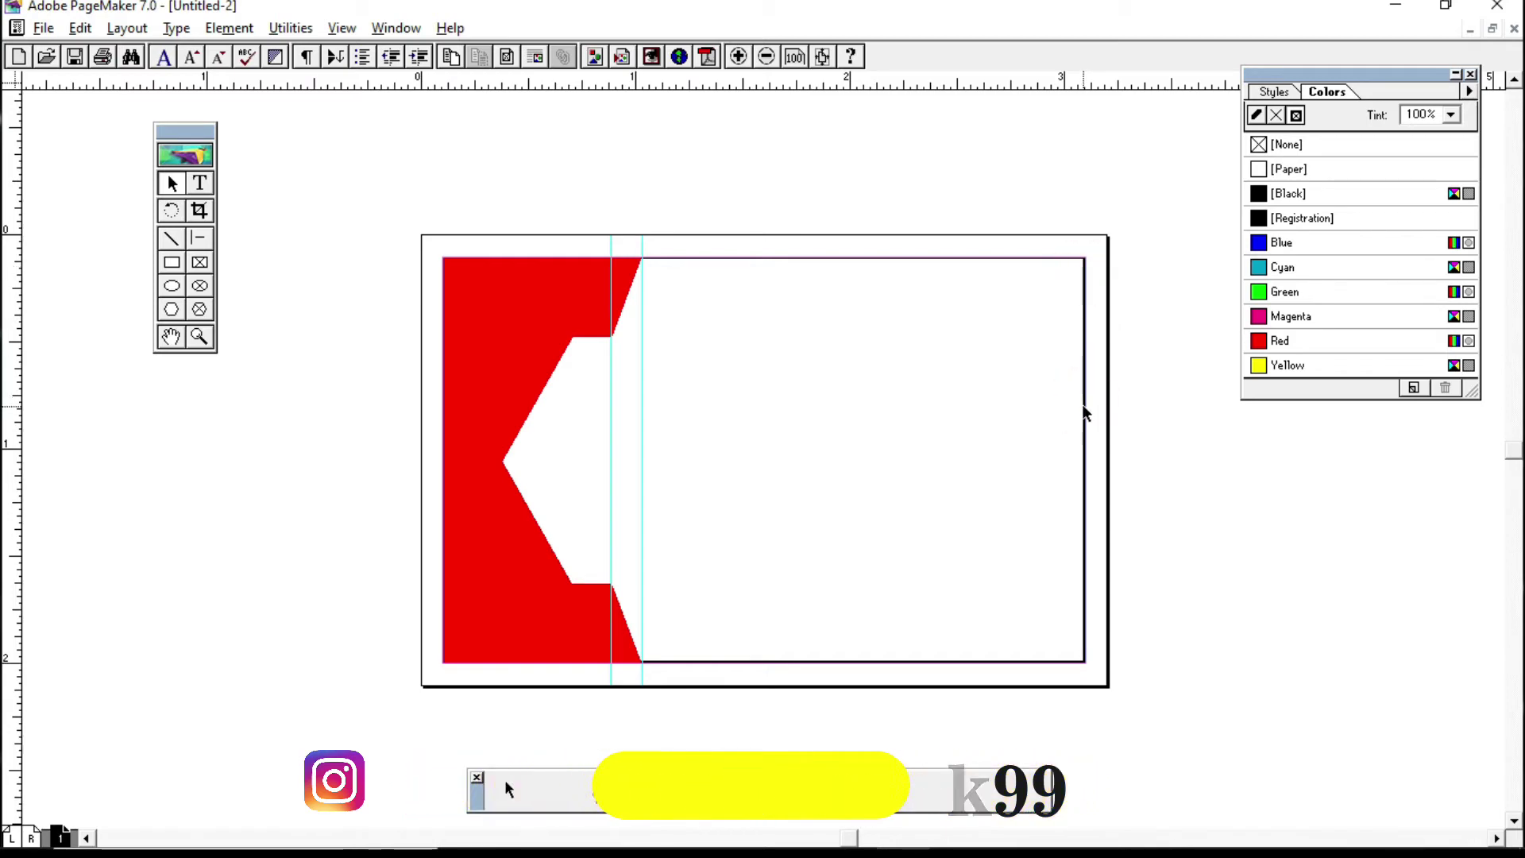
left_click(1085, 408)
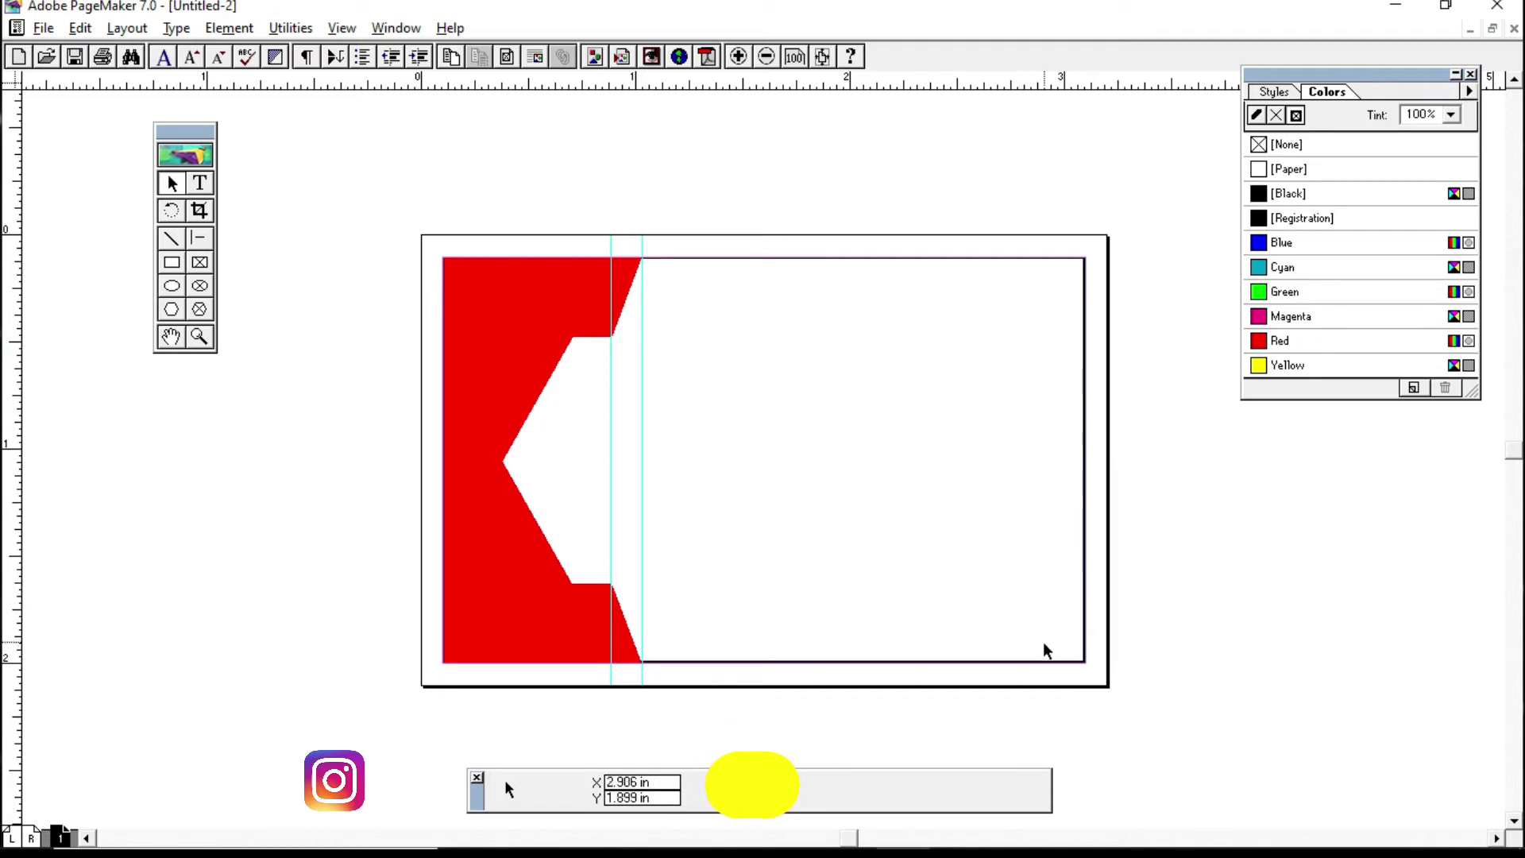
Step: Fill the card's background rectangle with [Black] and drag both vertical guides off the page
left_click(1072, 661)
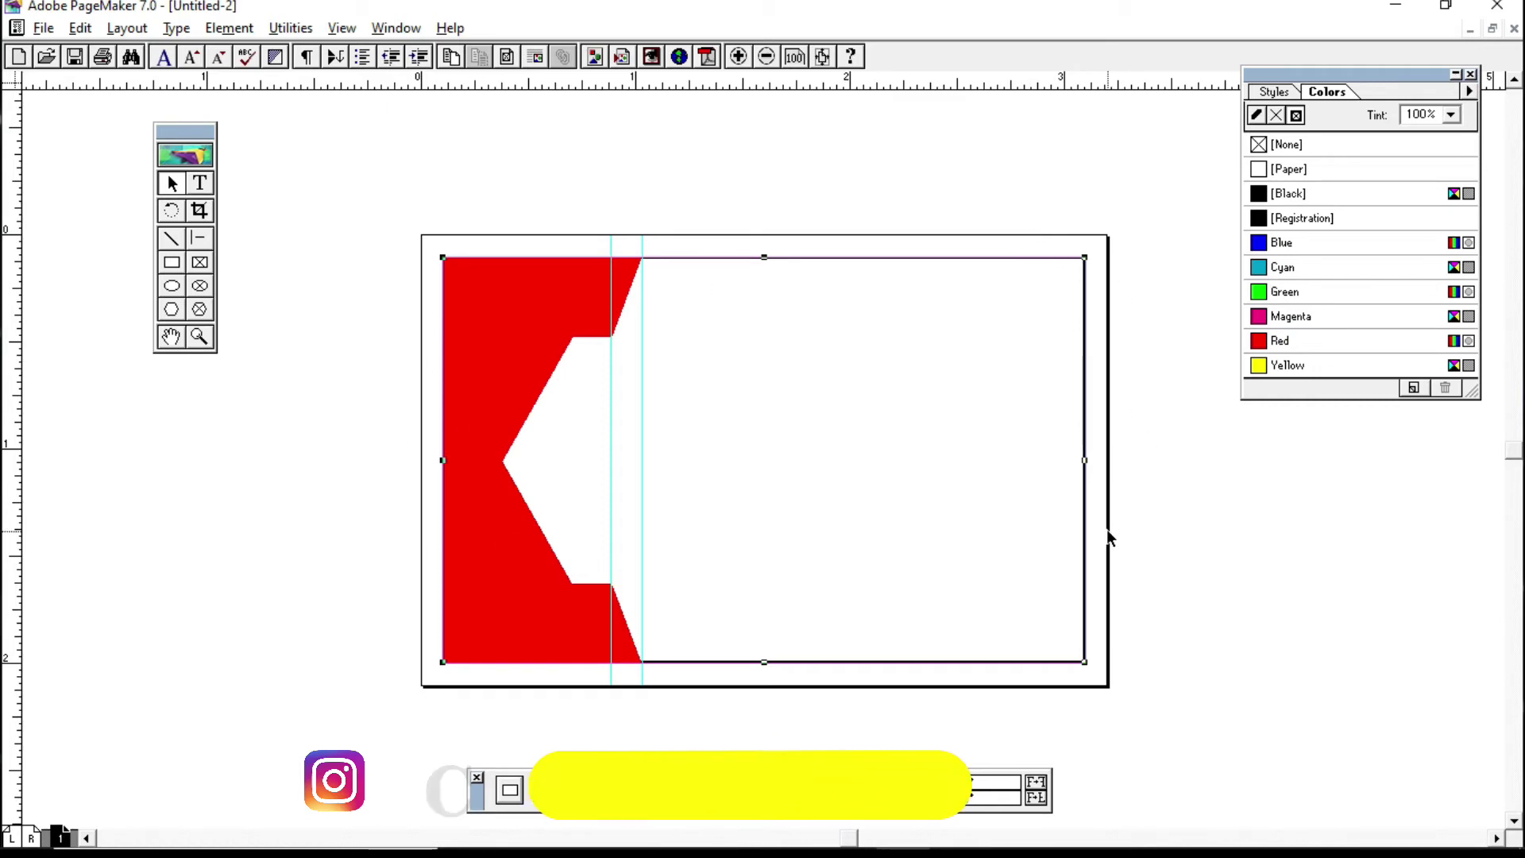
left_click(1307, 195)
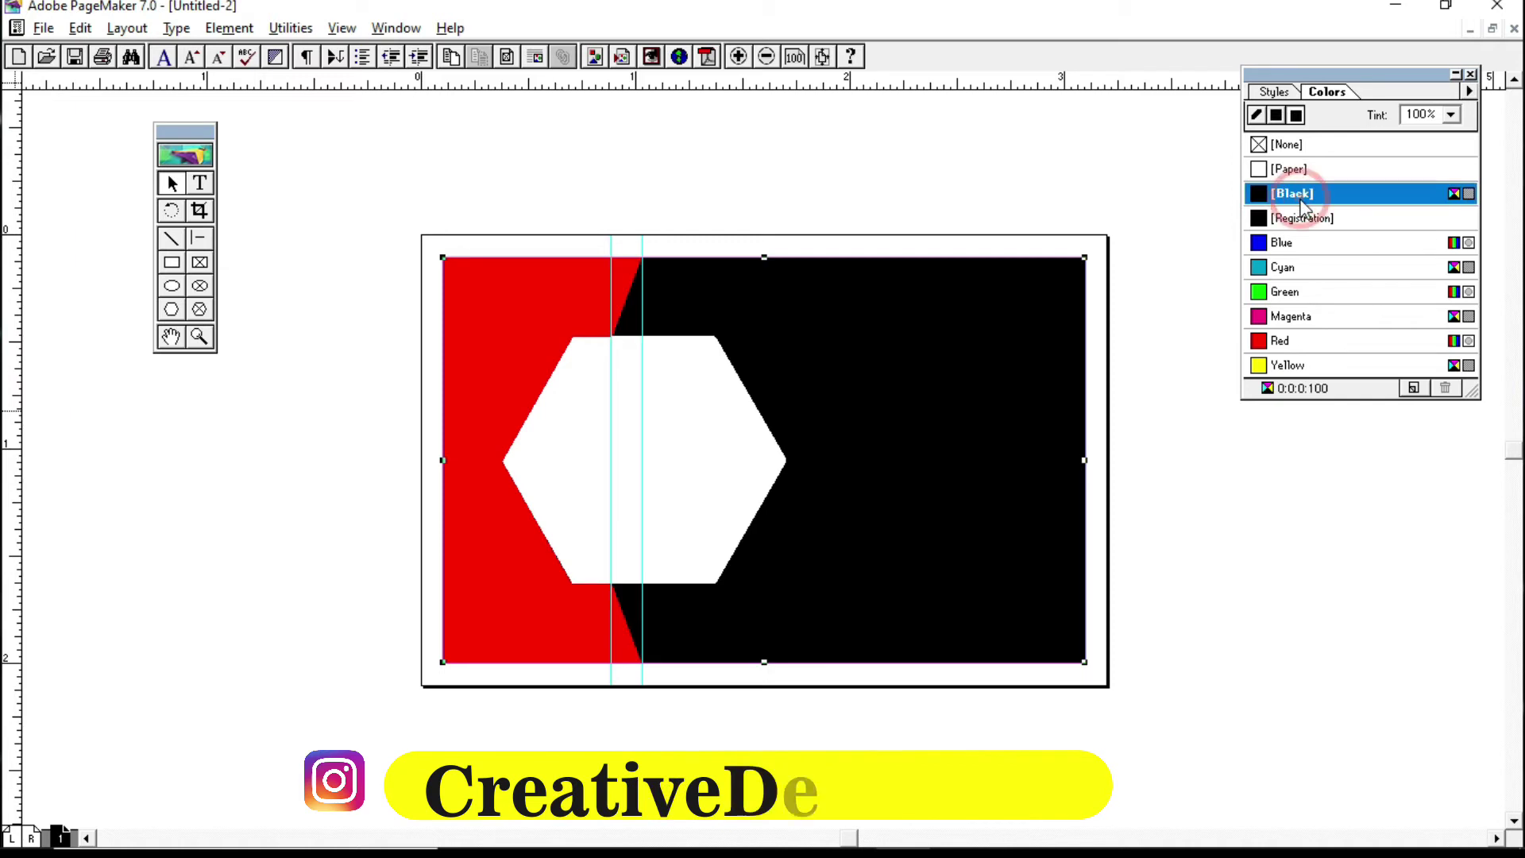
left_click(1211, 581)
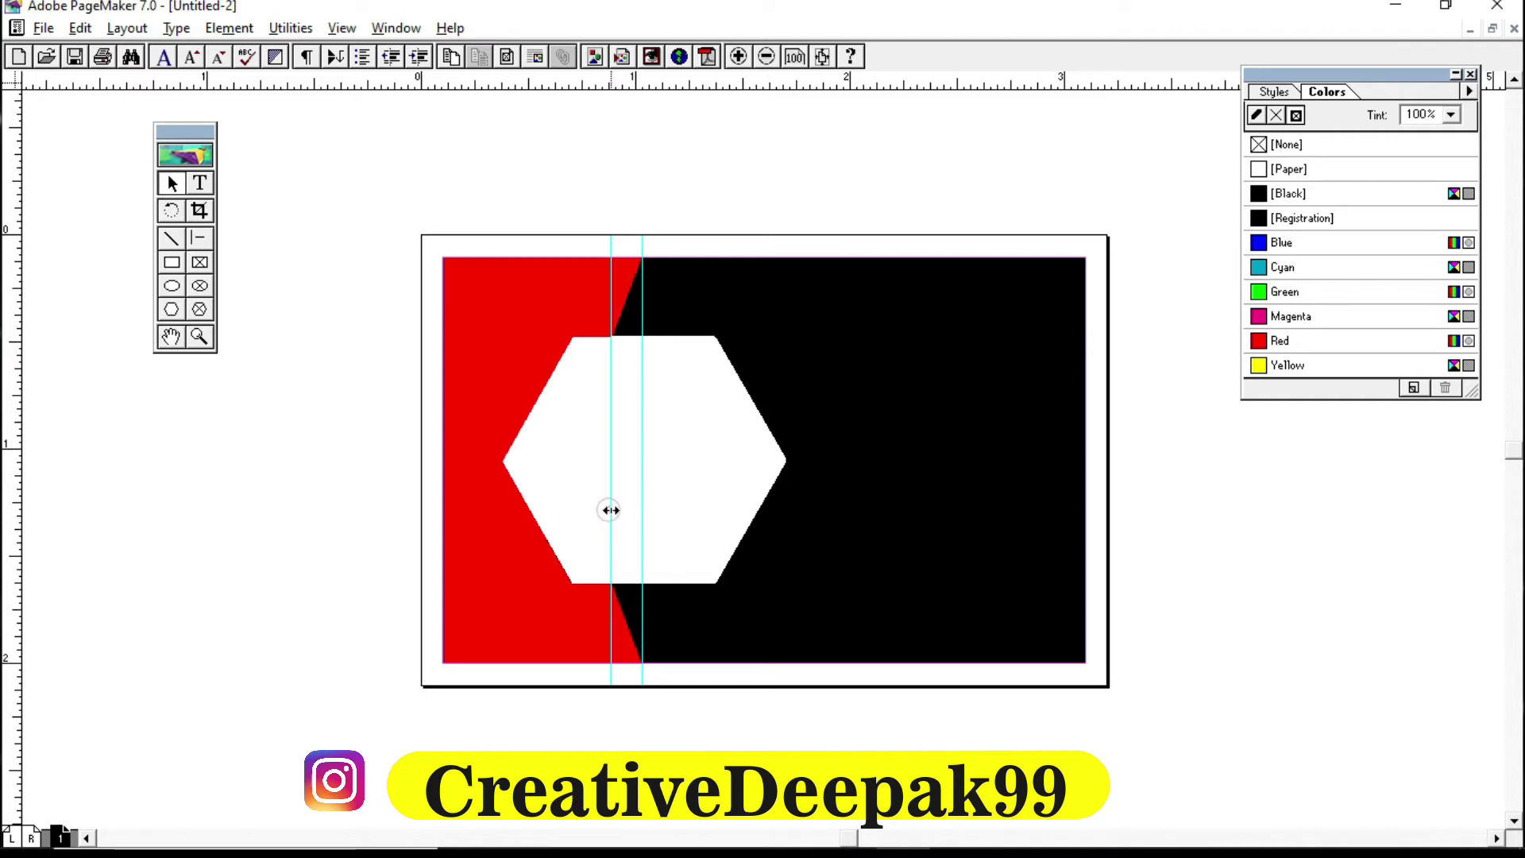
left_click_drag(612, 511, 12, 487)
left_click_drag(643, 493, 343, 513)
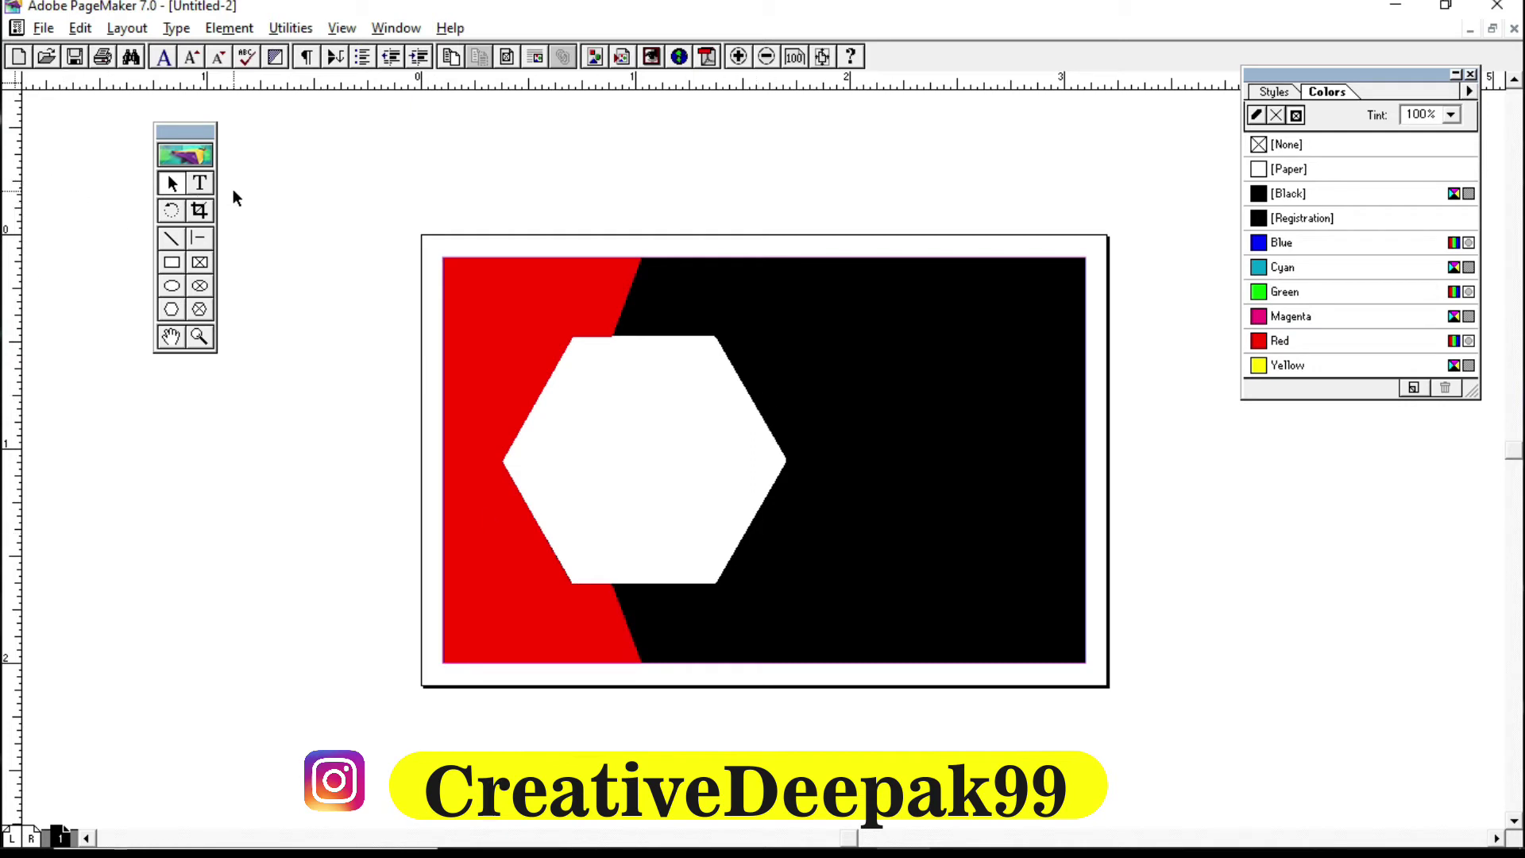
Step: Add the heading 'Design' above the card, enlarged to 18 pt and coloured Blue
left_click(172, 183)
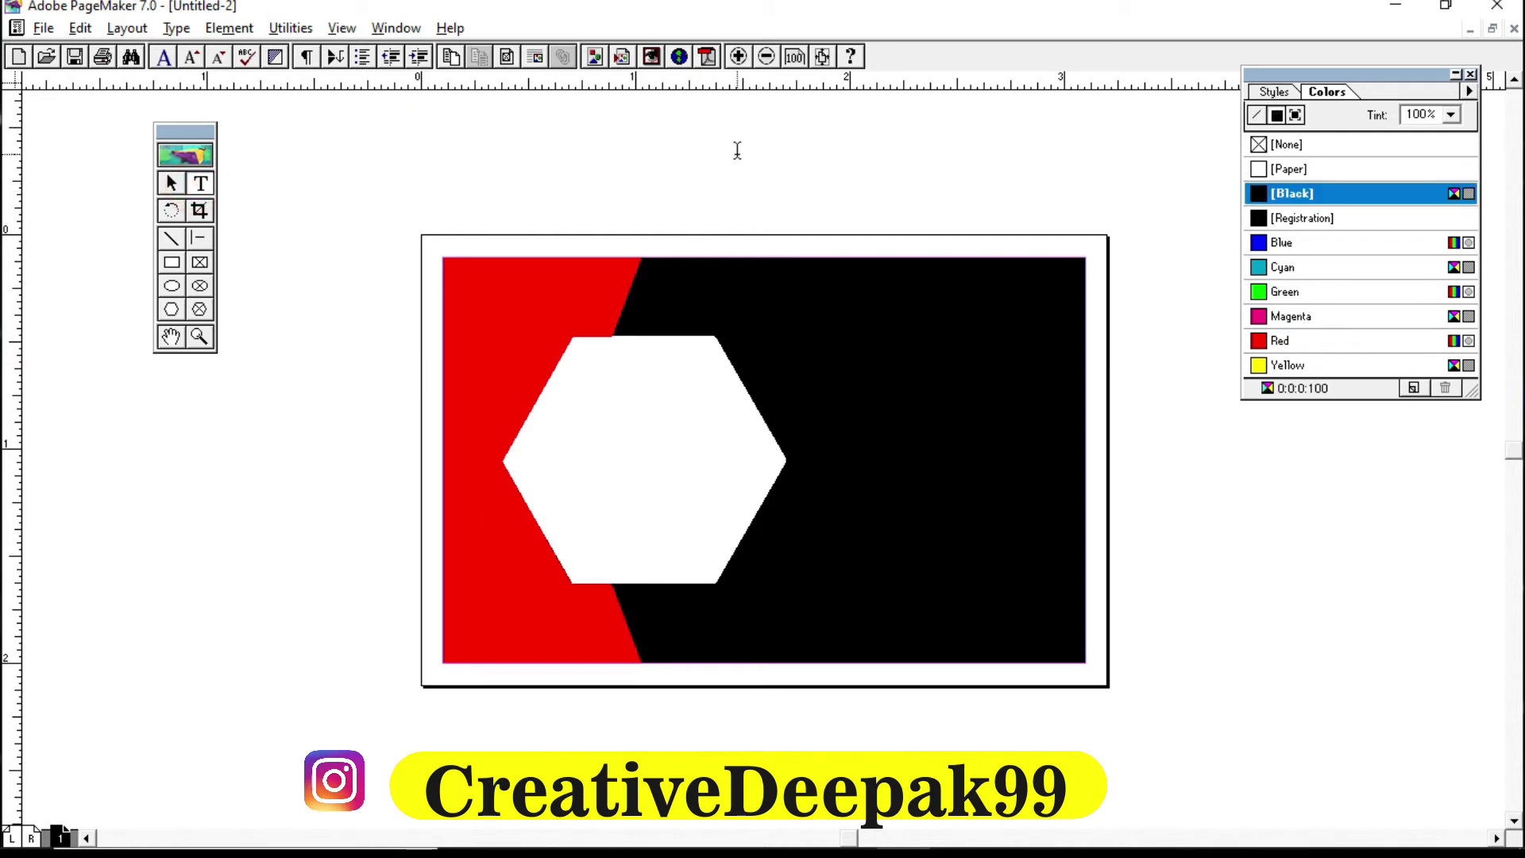
left_click_drag(737, 150, 1124, 215)
type("Design")
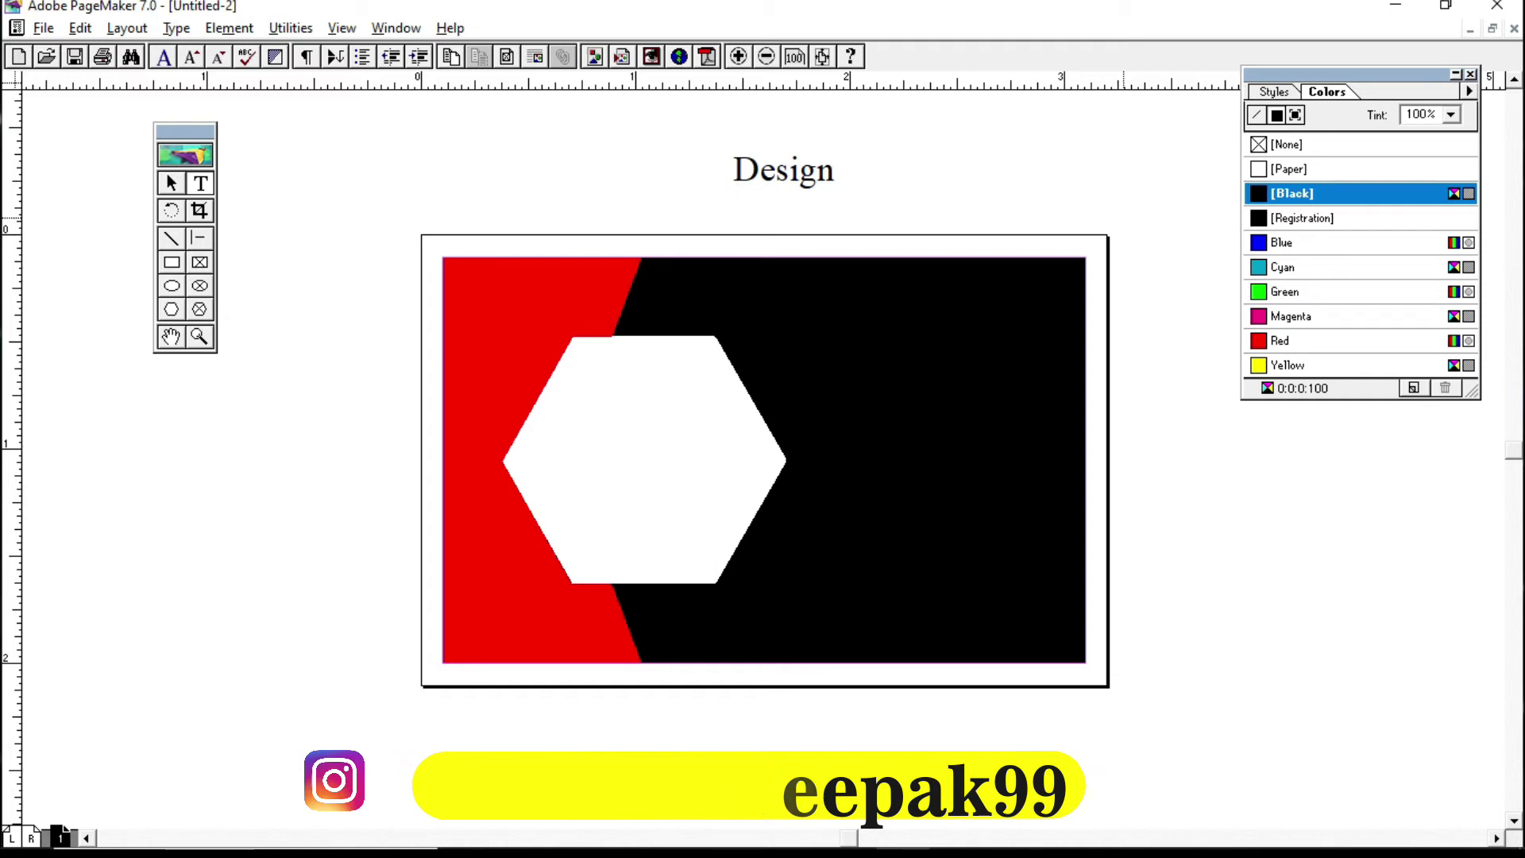
key("ctrl+a")
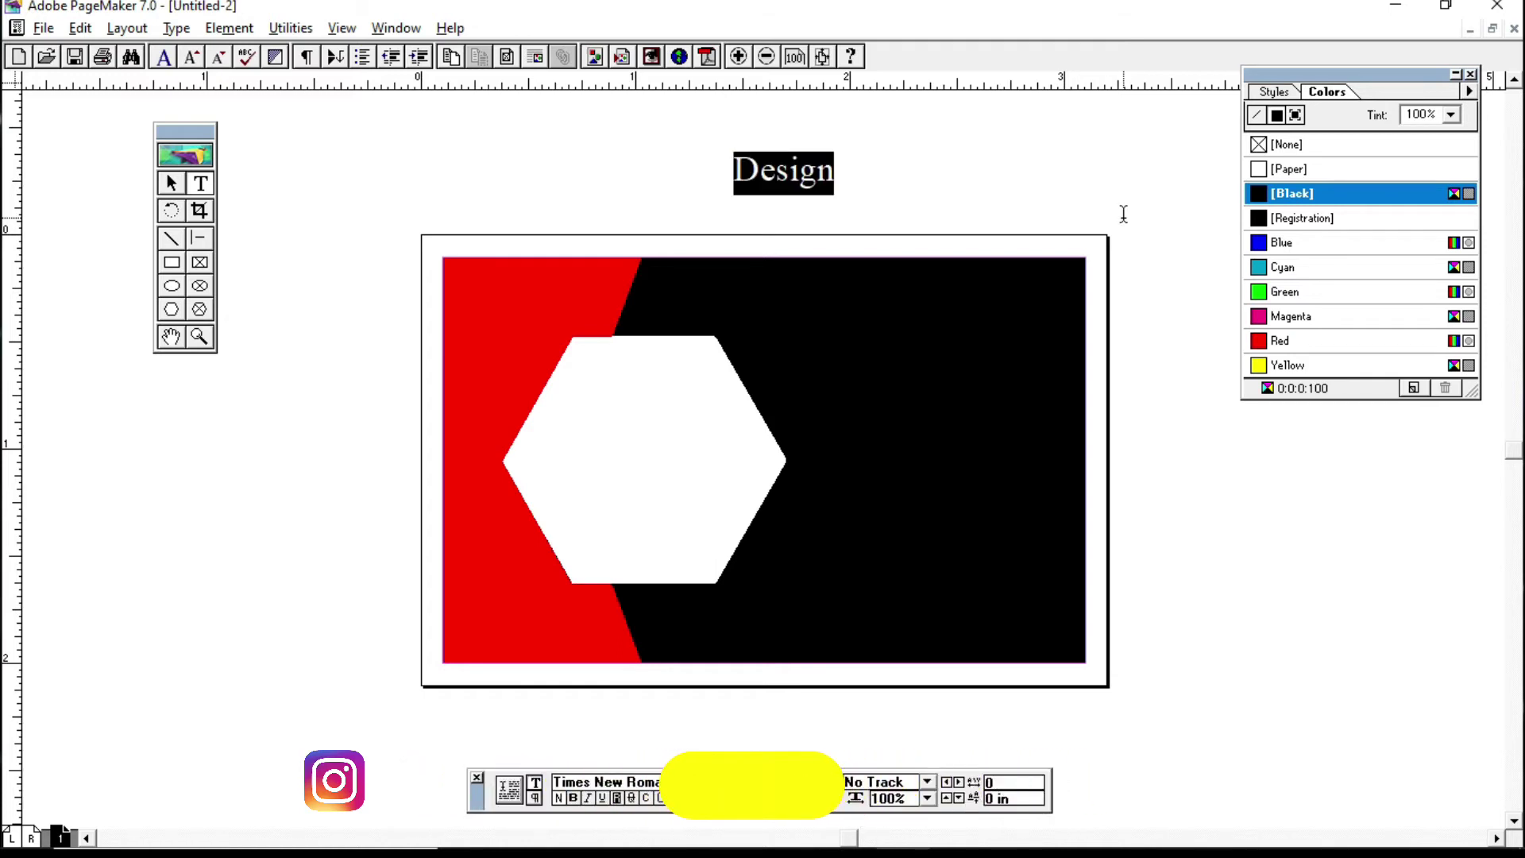
key("ctrl+shift+period")
key("ctrl+shift+period")
key("ctrl+shift+period")
key("ctrl+shift+period")
key("ctrl+shift+period")
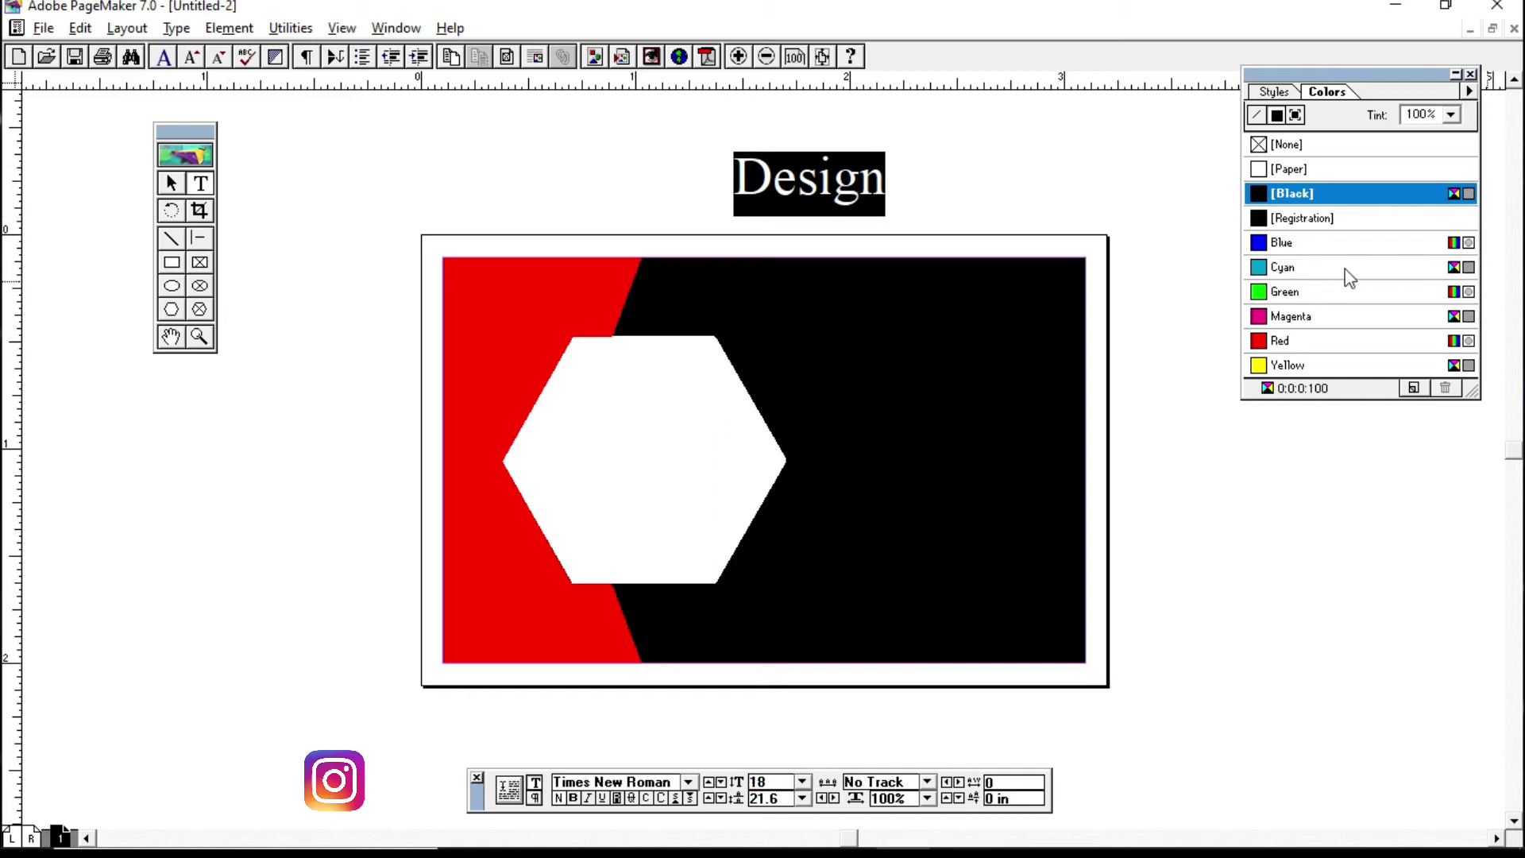
left_click(1312, 244)
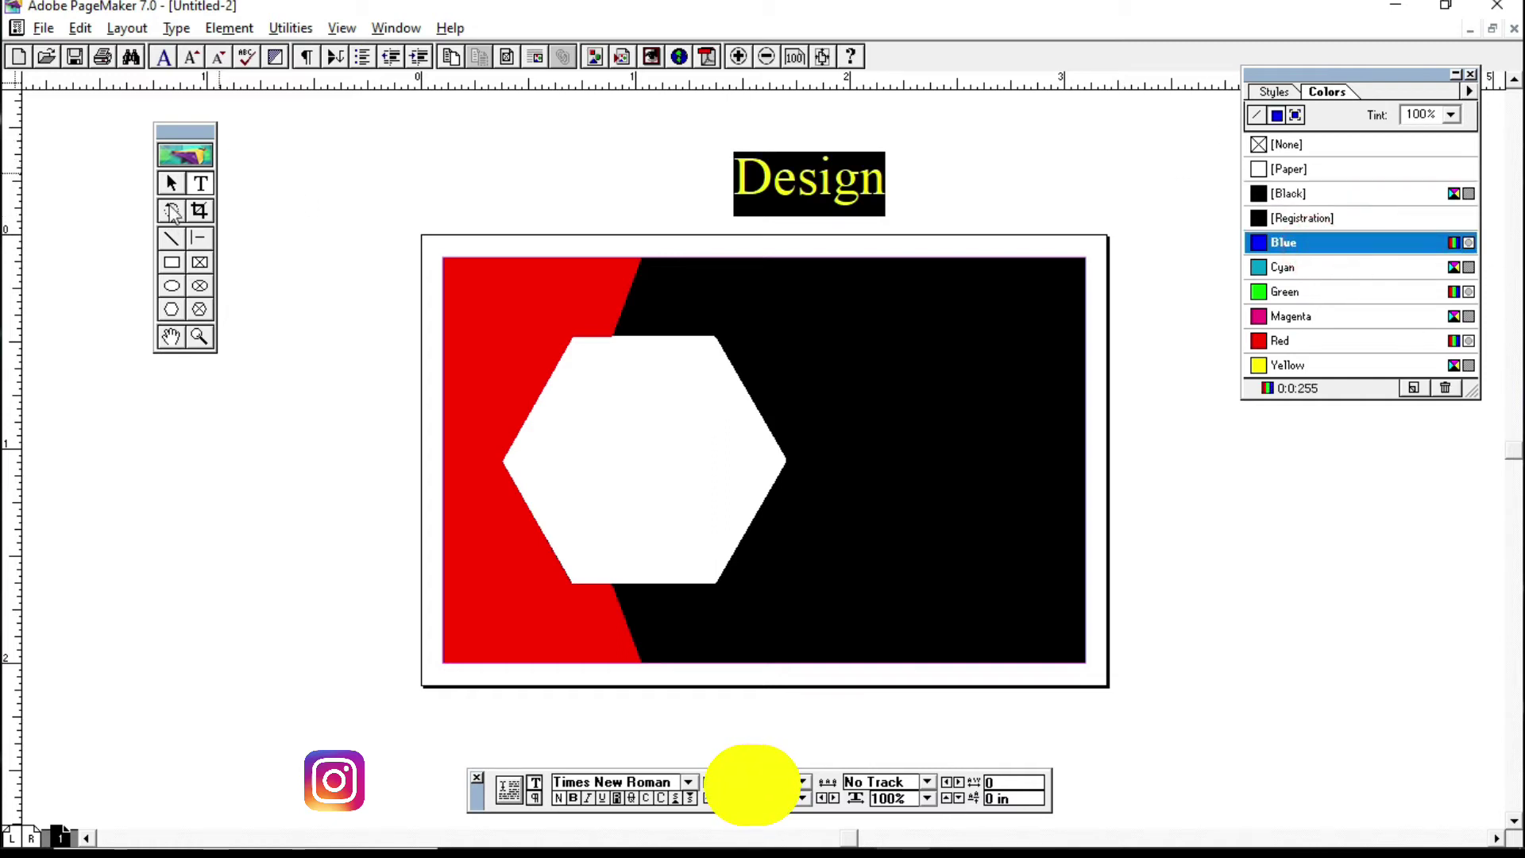
Step: Draw a new text frame to the left of the Design heading
left_click(171, 183)
left_click(201, 183)
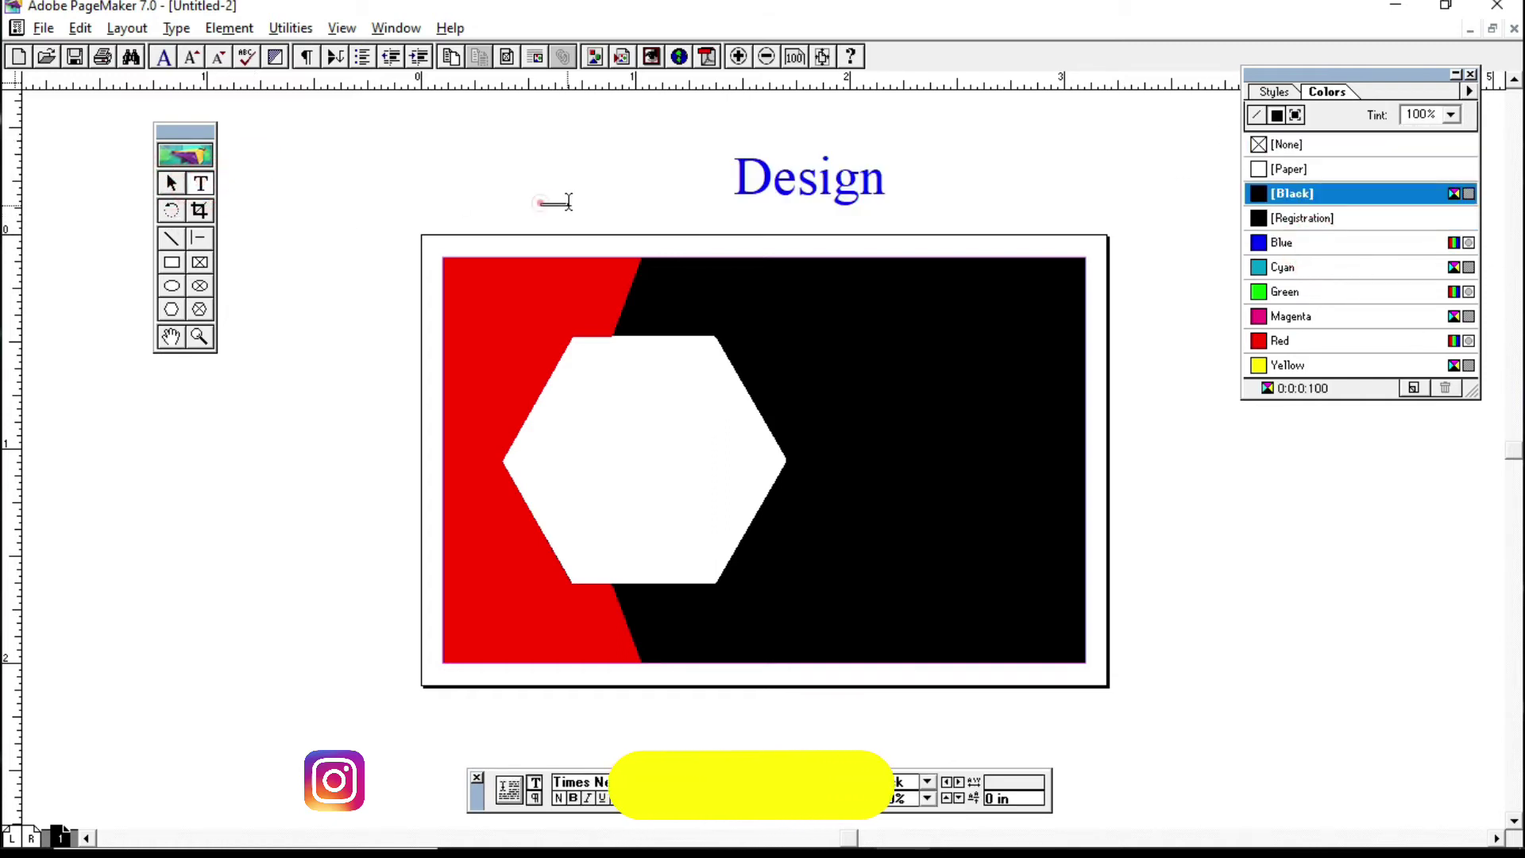
left_click_drag(384, 137, 699, 187)
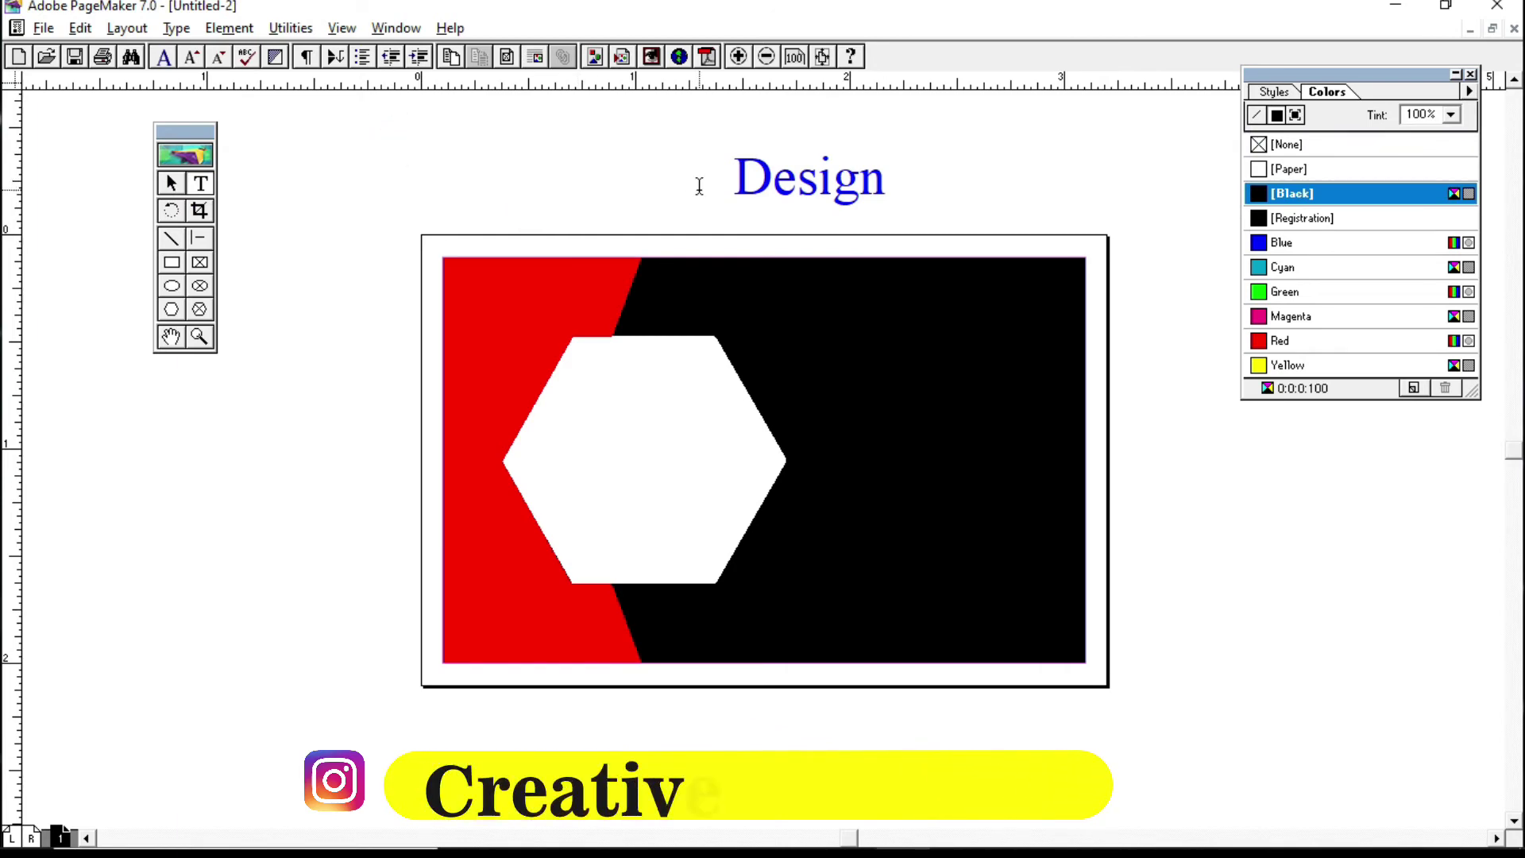
Step: Type 'Adobe Accounting' in the new frame and 'Company Name' in a frame left of the card
type("Adobe A")
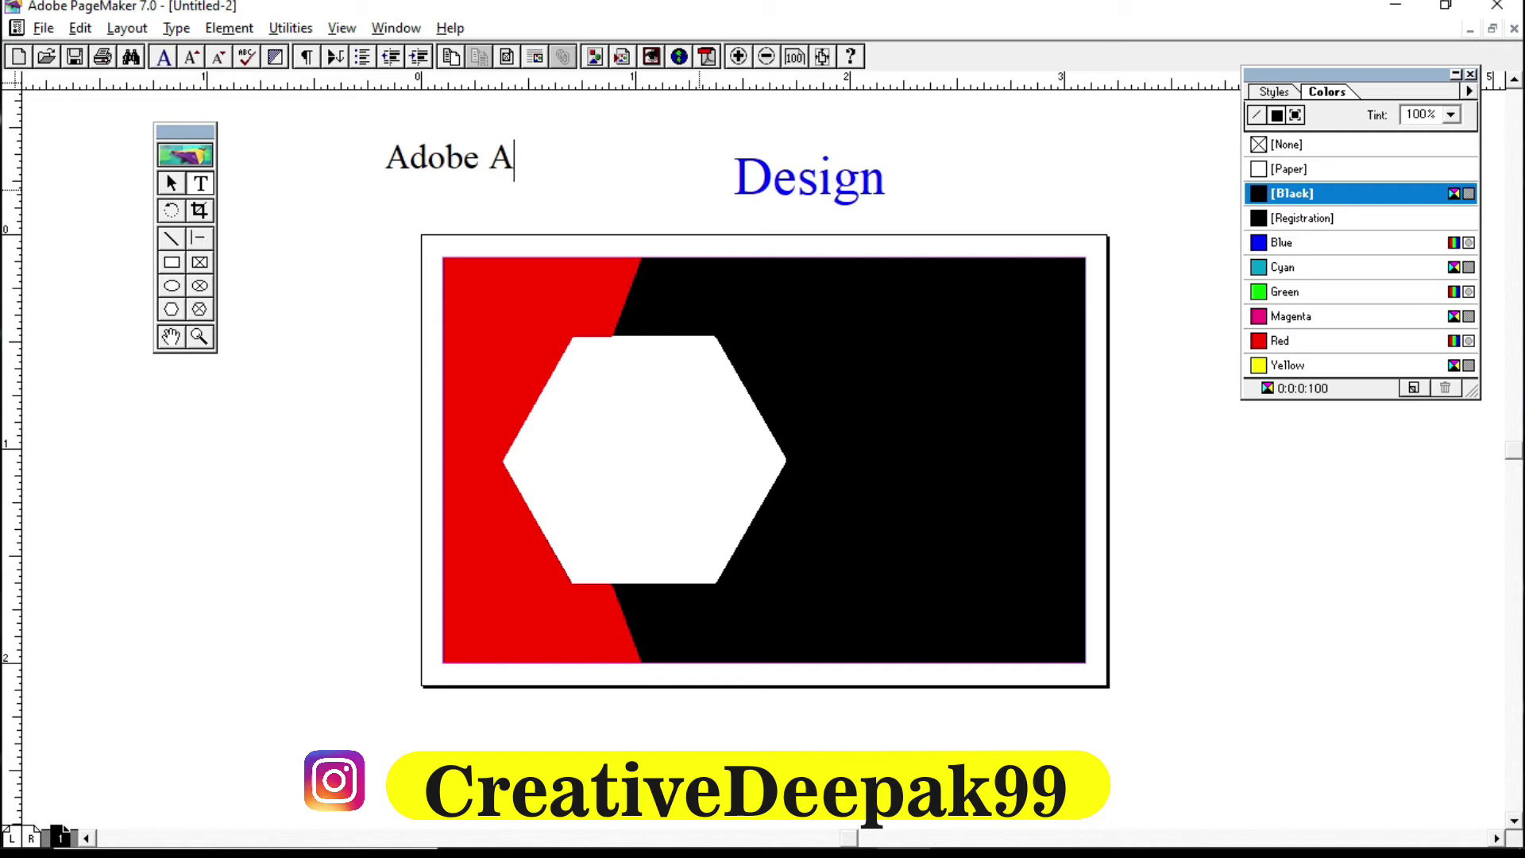
type("ccounting")
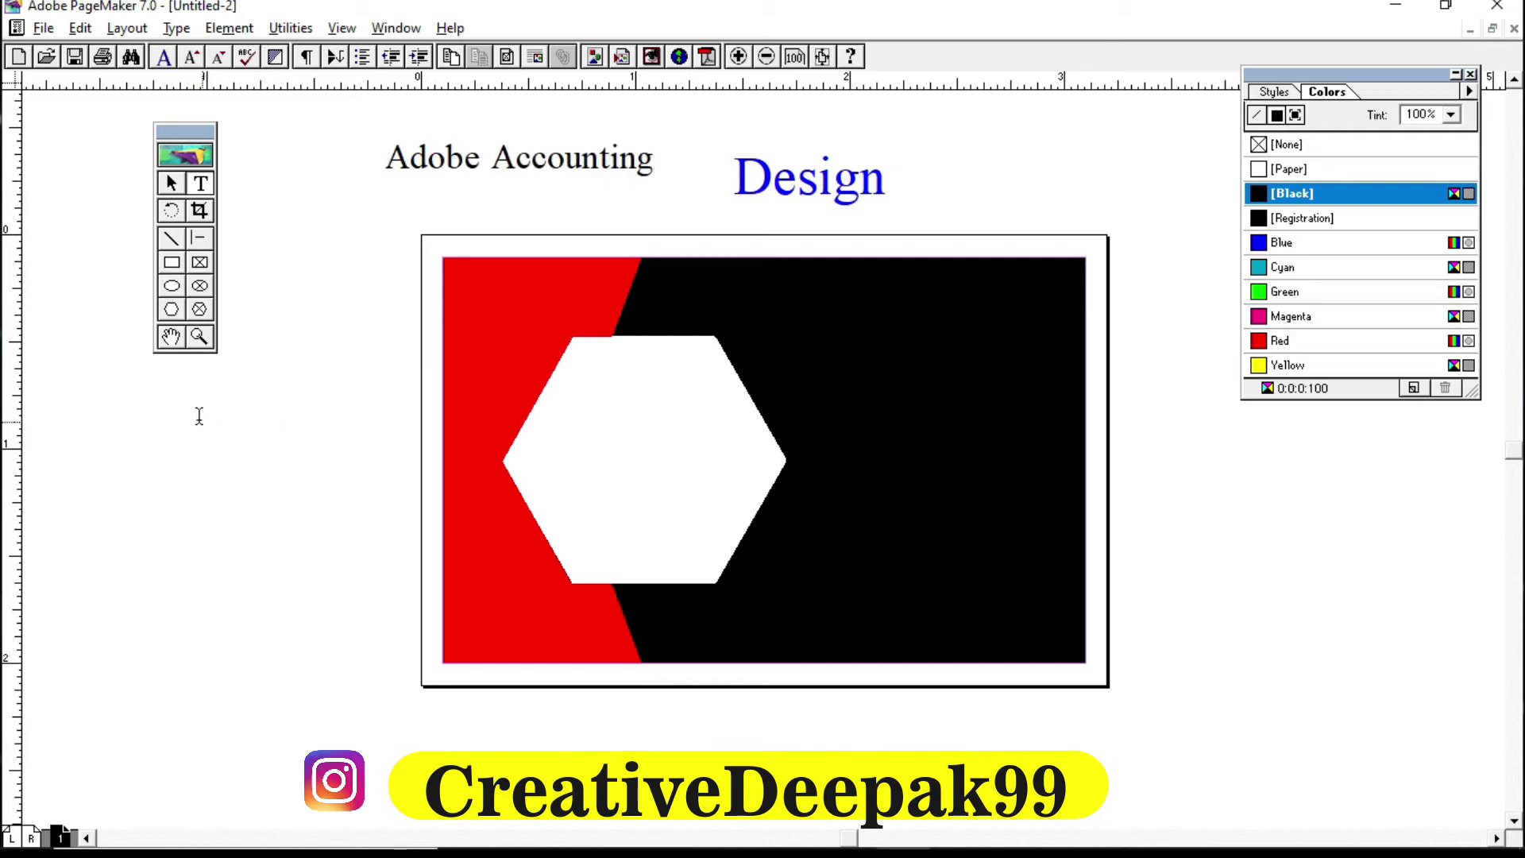
left_click_drag(219, 417, 534, 511)
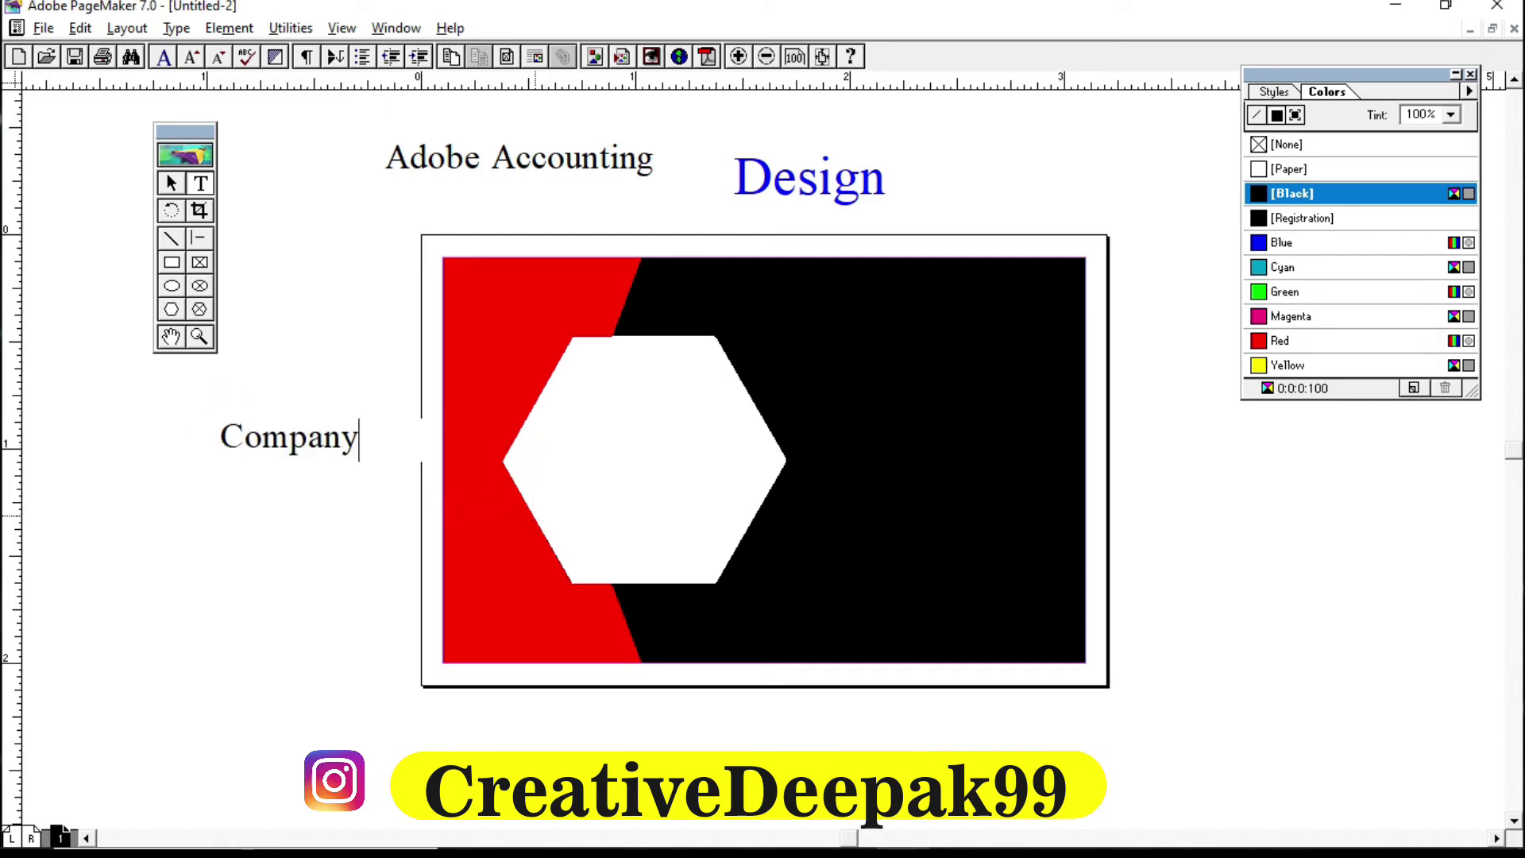
type("Company Name")
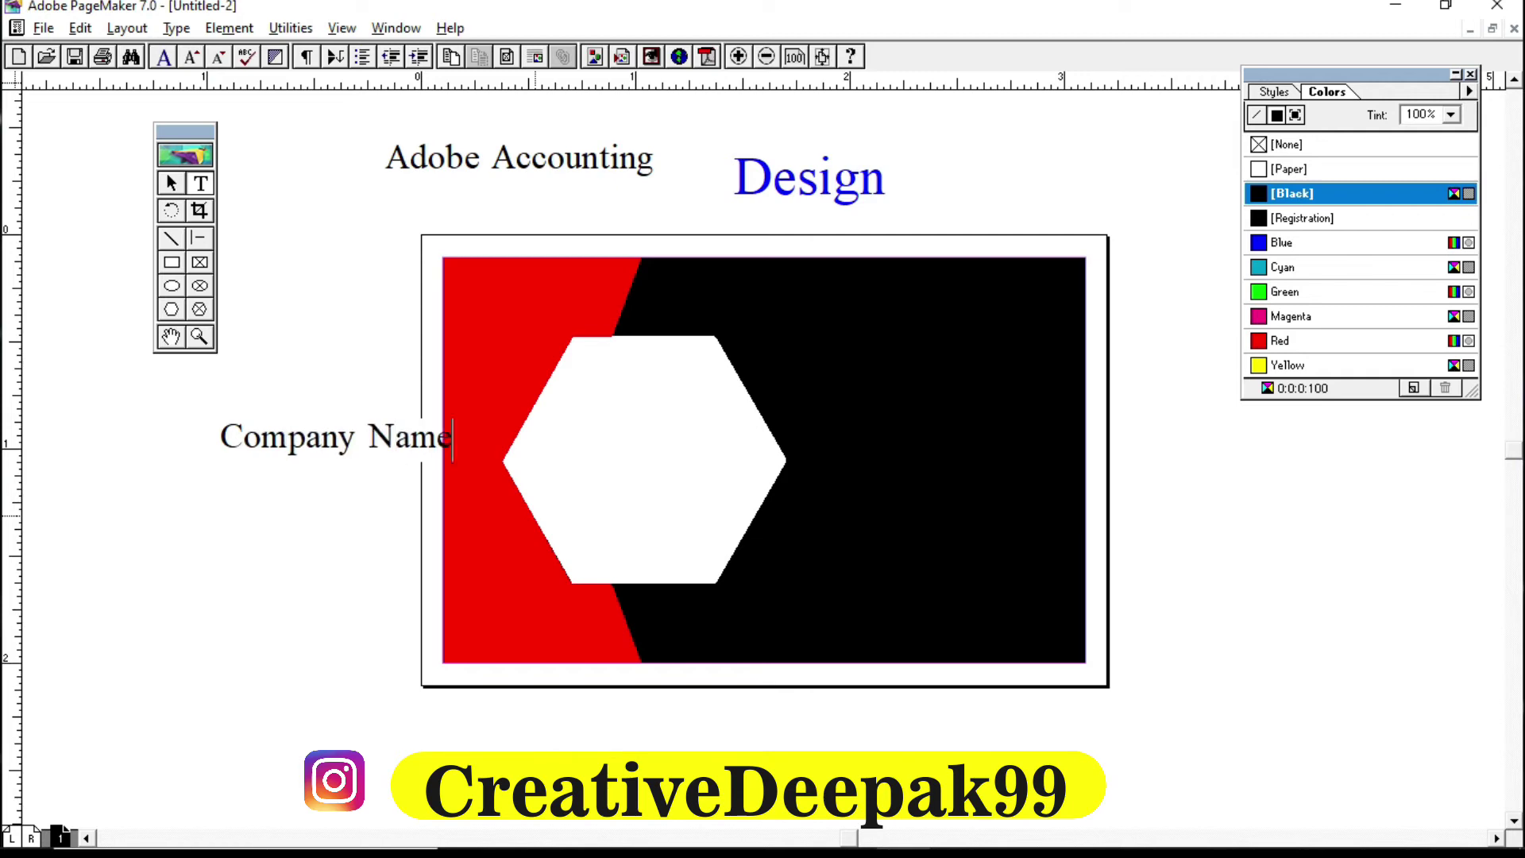
left_click(170, 183)
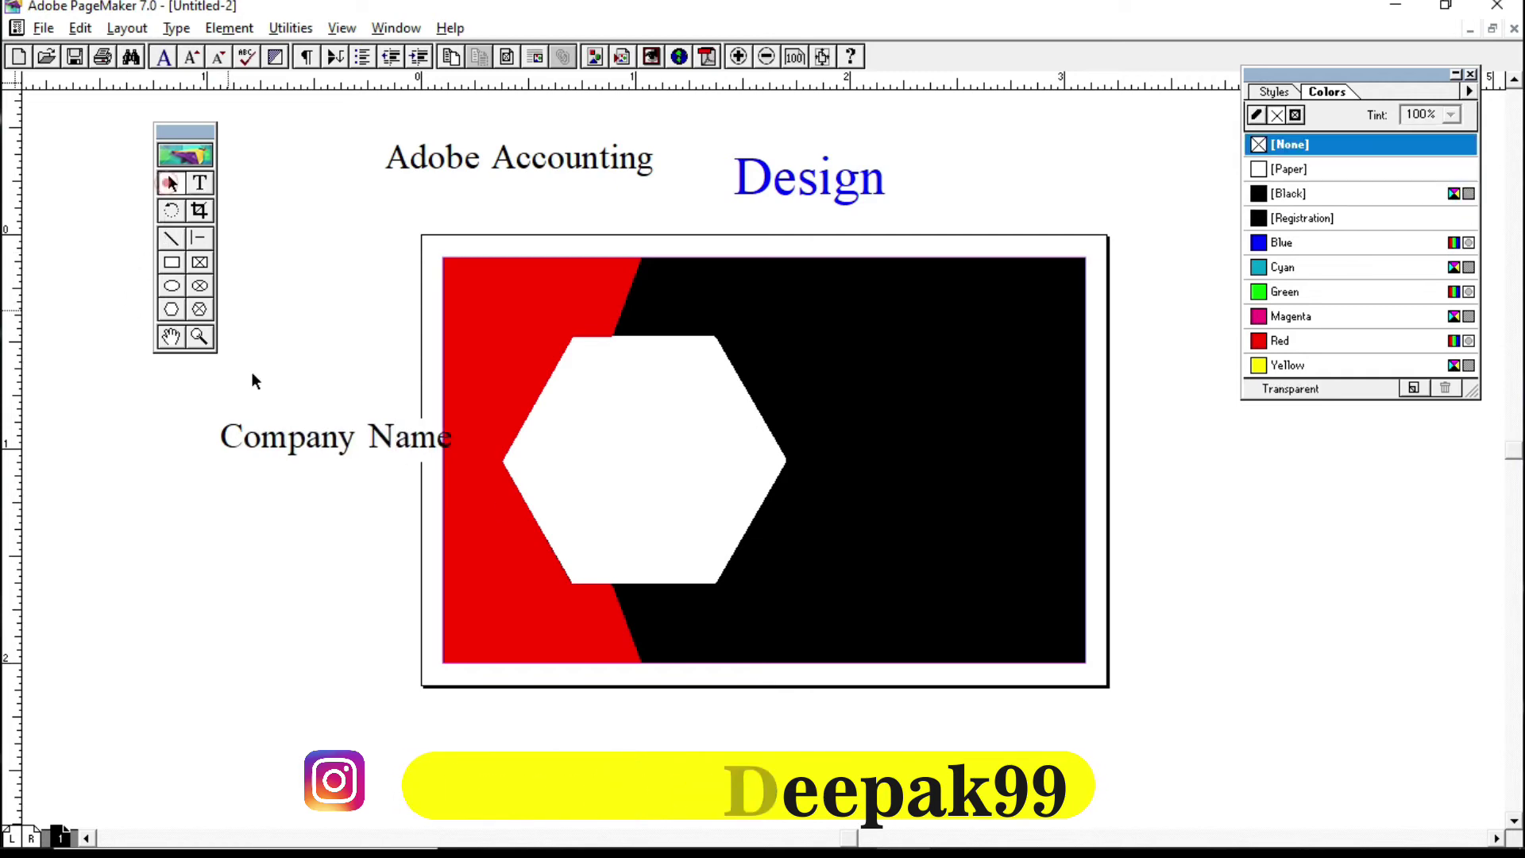
Step: Drag the Company Name block up so it sits just below Adobe Accounting
left_click_drag(282, 440, 300, 249)
left_click_drag(331, 208, 333, 209)
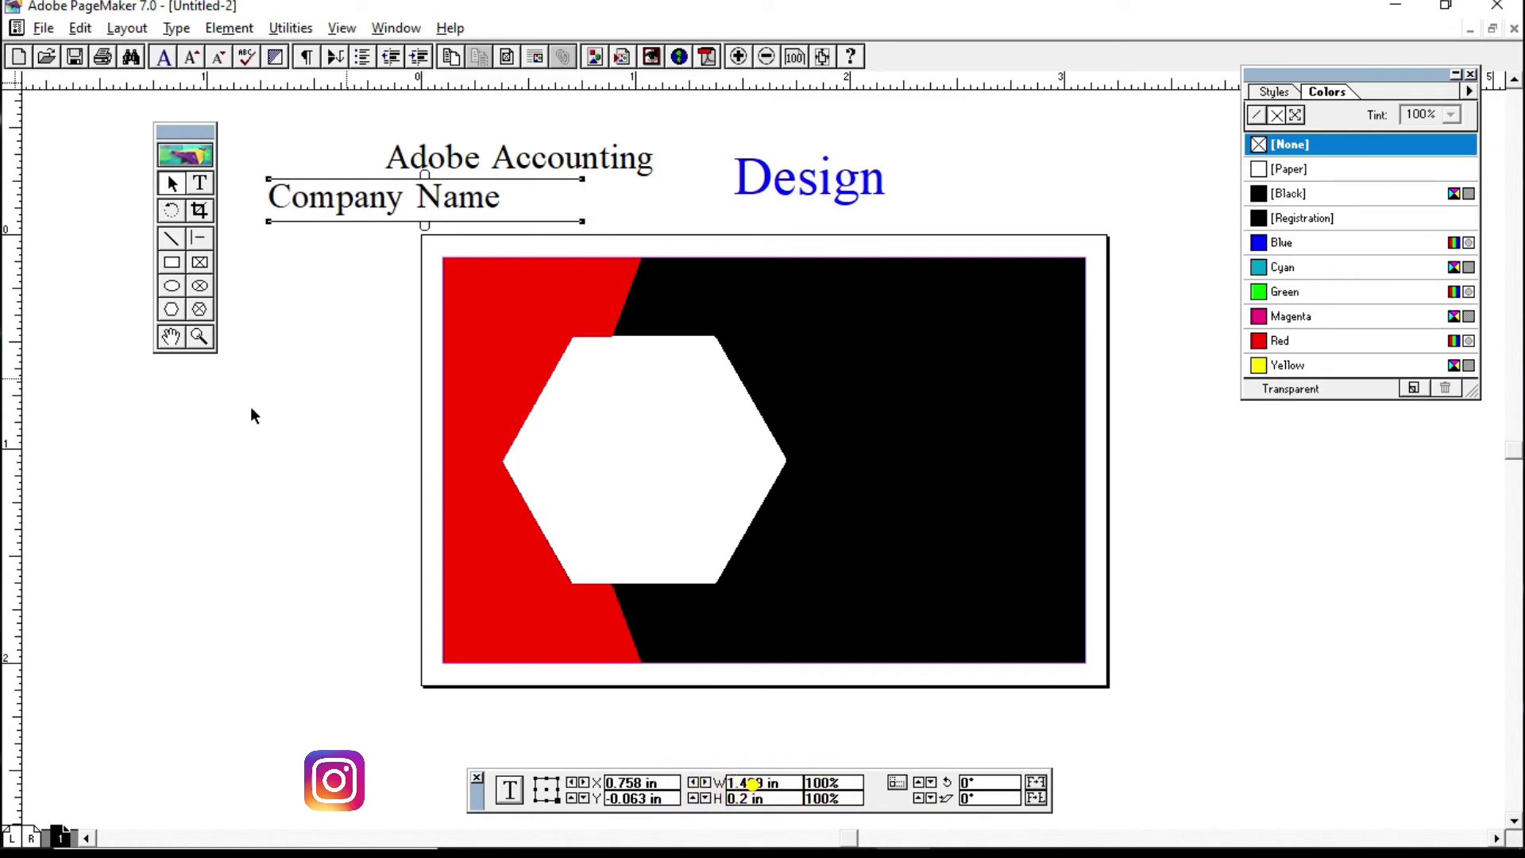
left_click(199, 186)
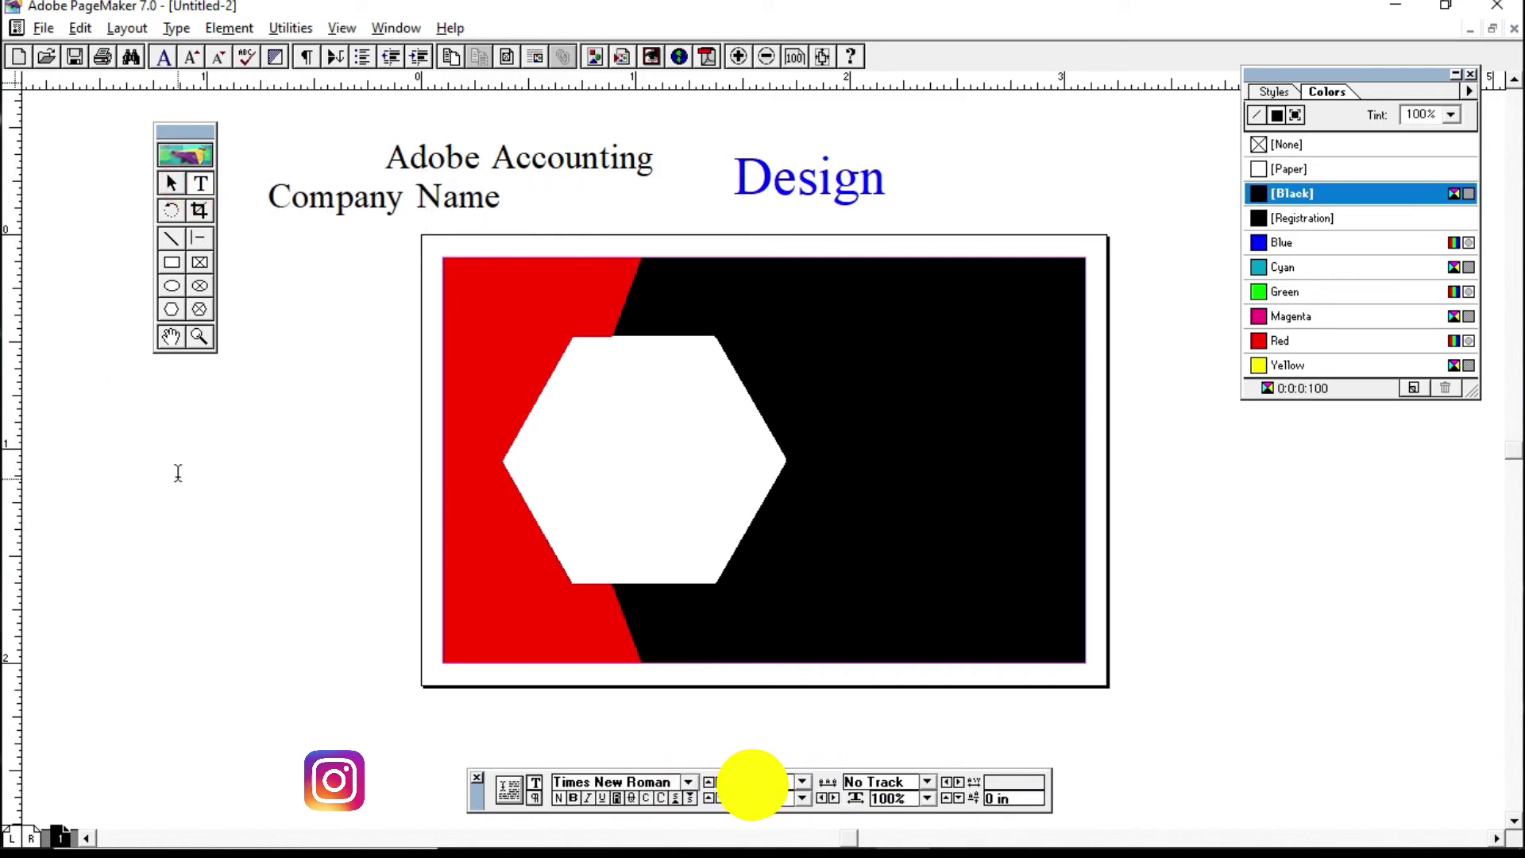
left_click_drag(223, 427, 647, 623)
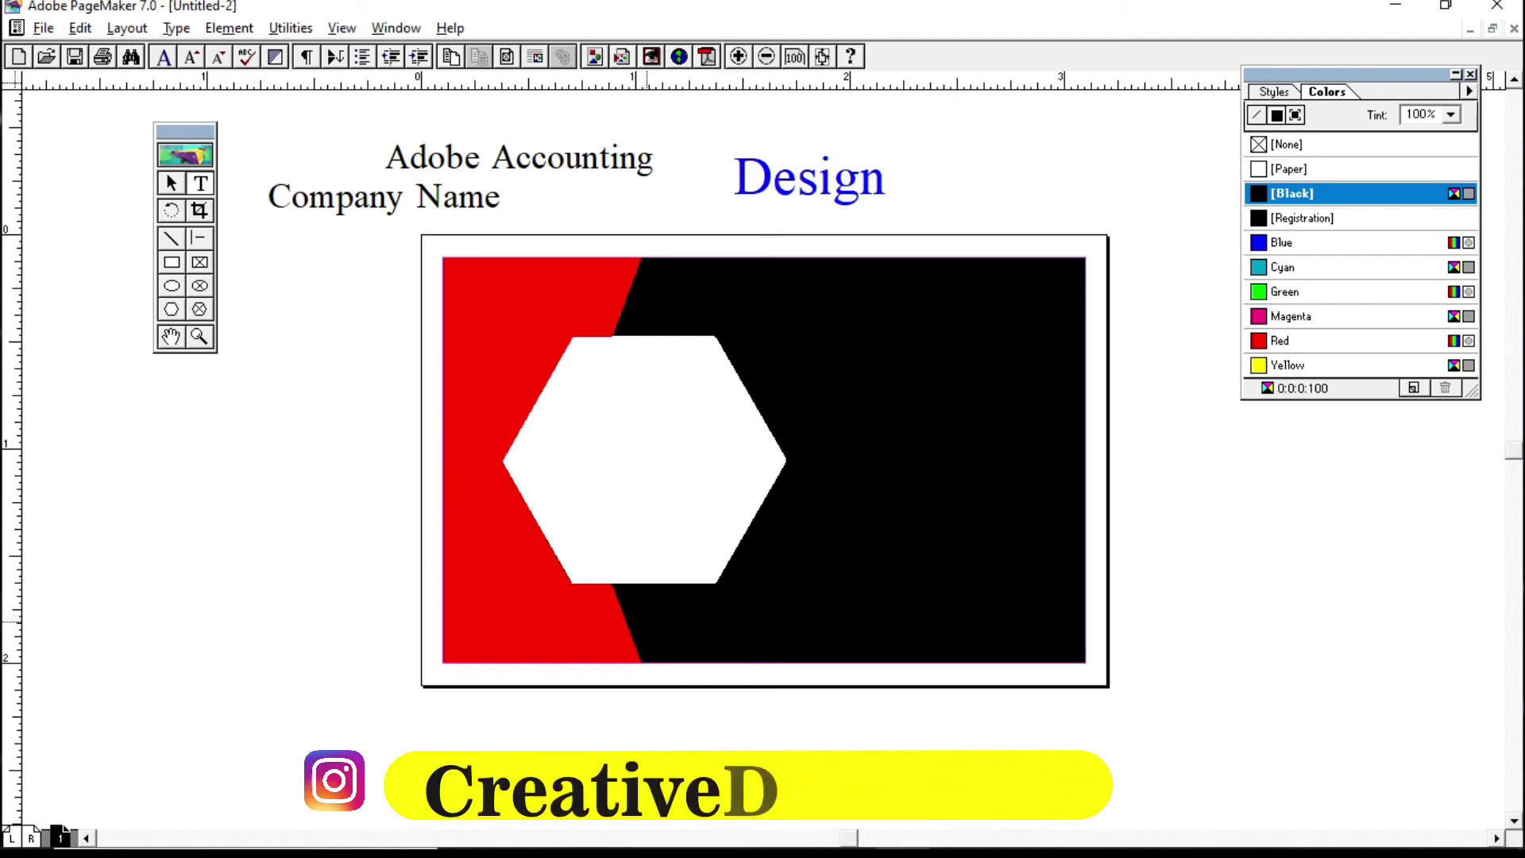
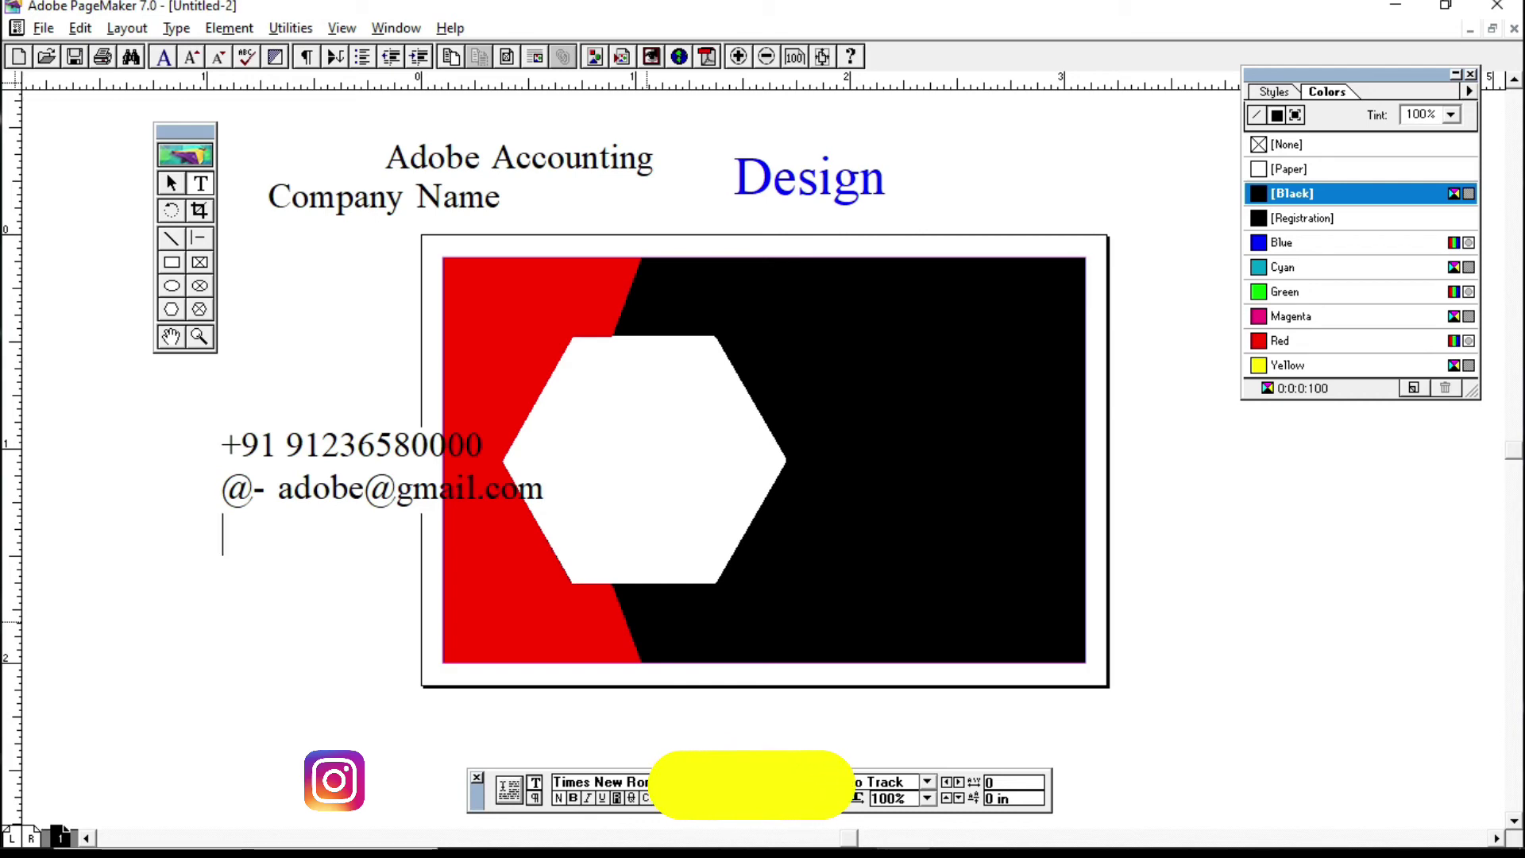
key("Return")
type("w")
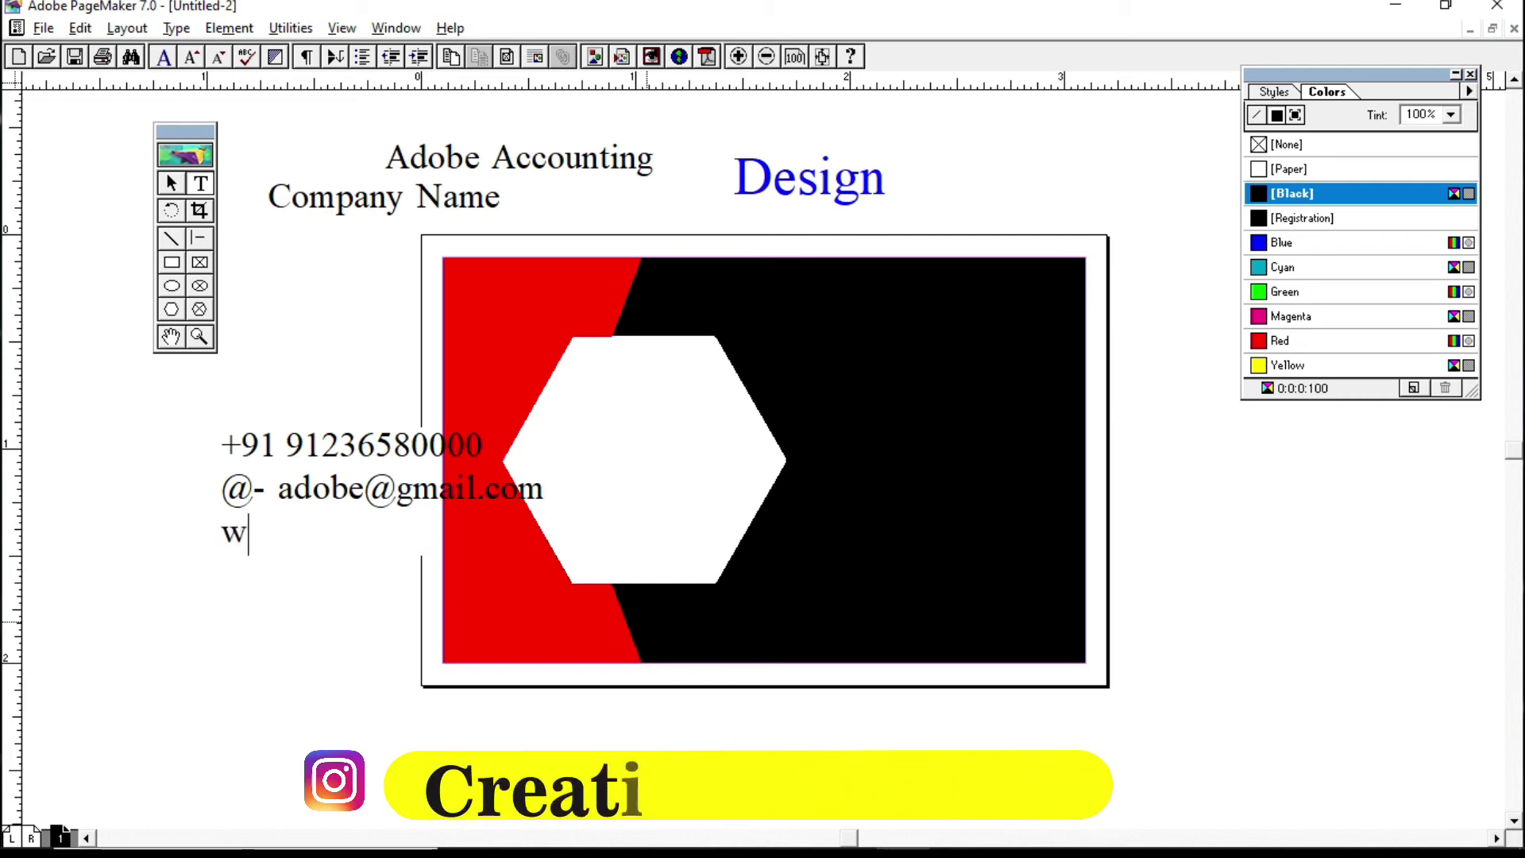
type("ww.adobe.")
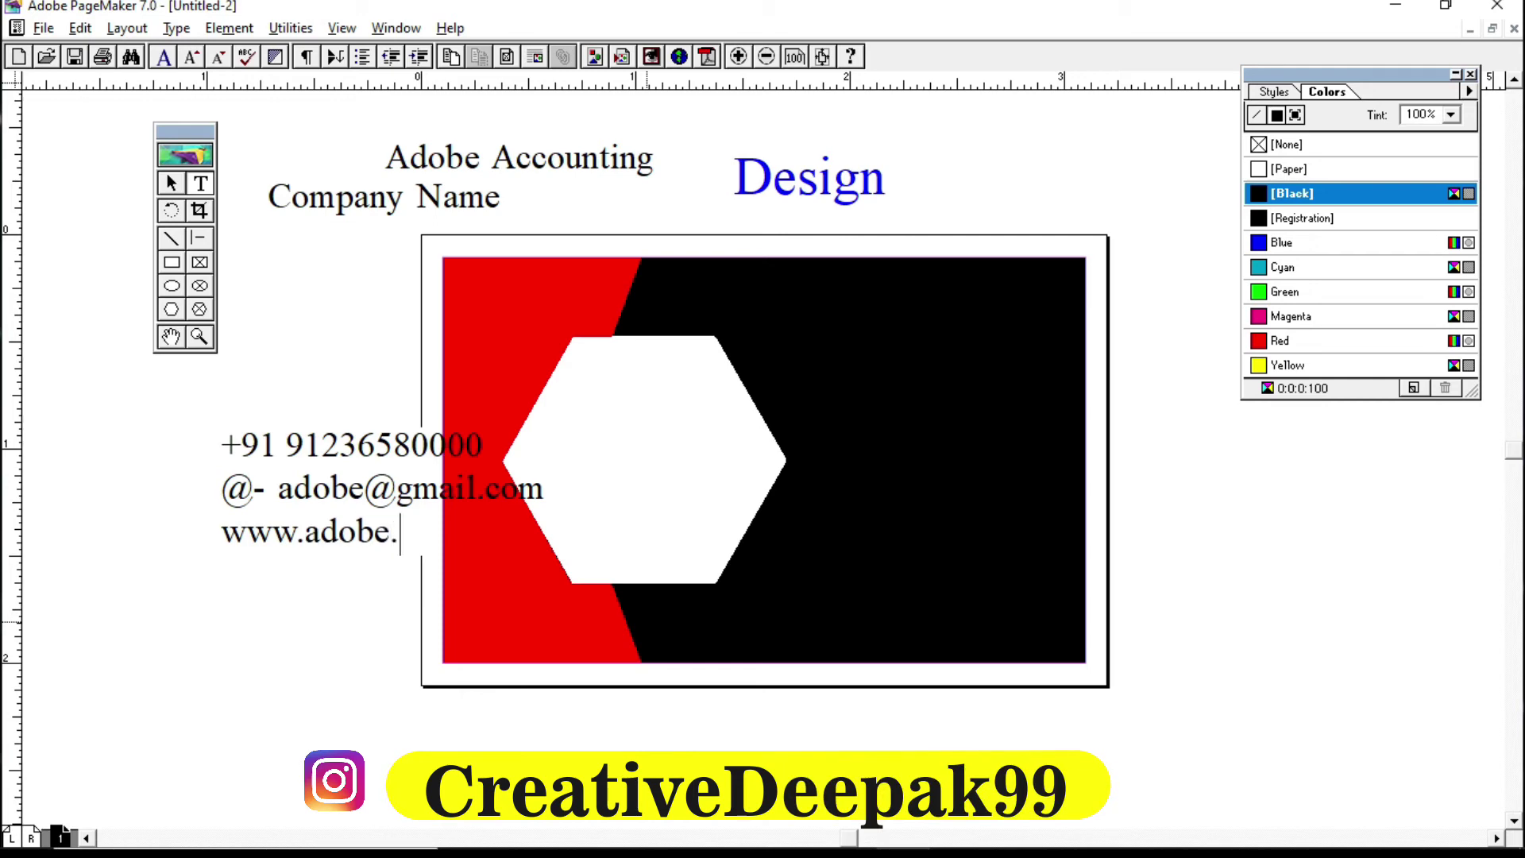
type("com")
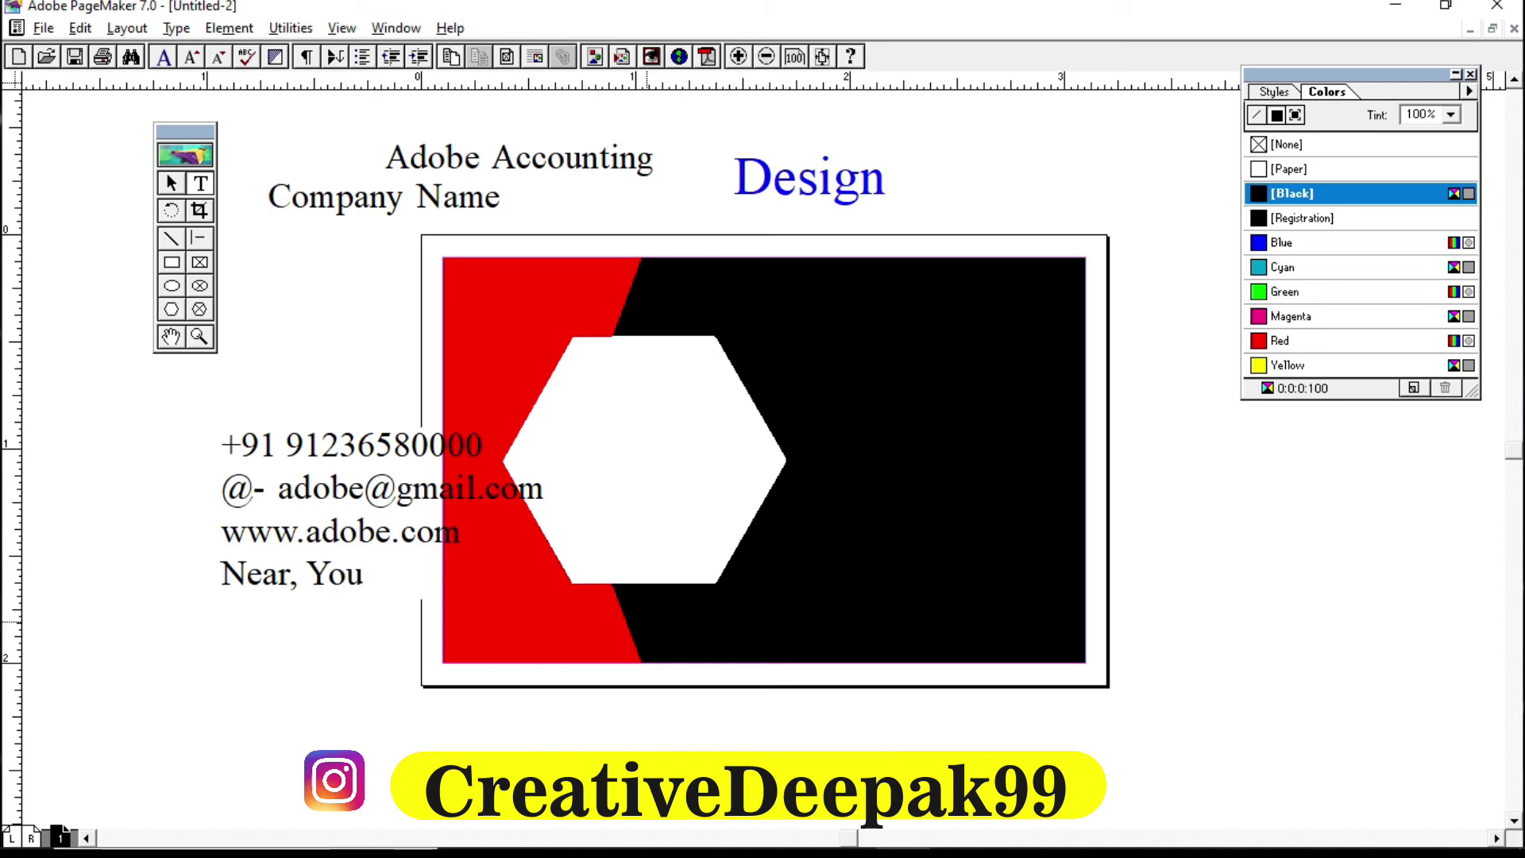
type("Tube")
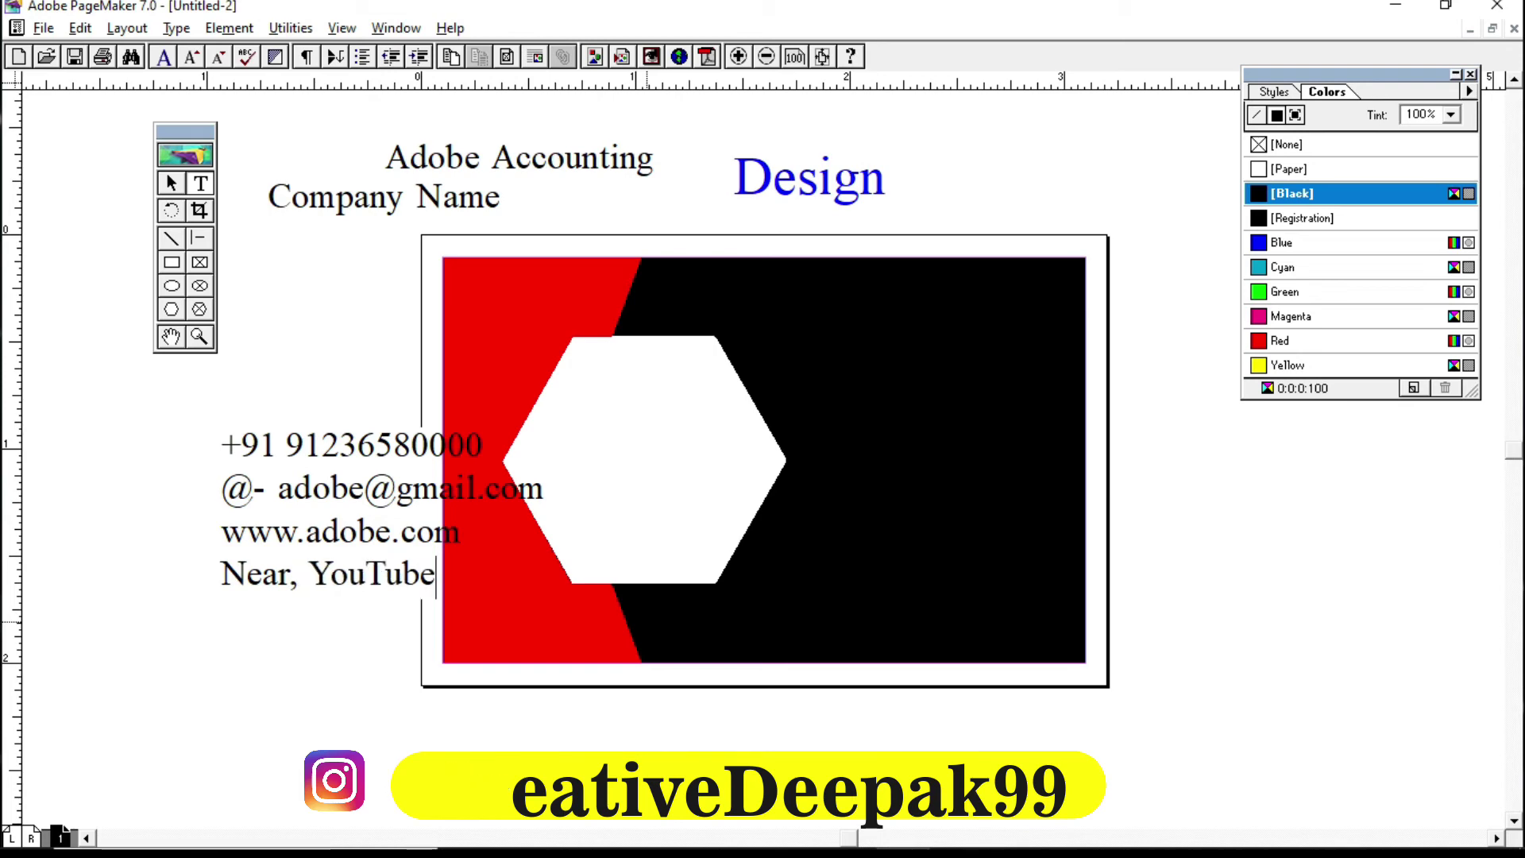
type(" Se")
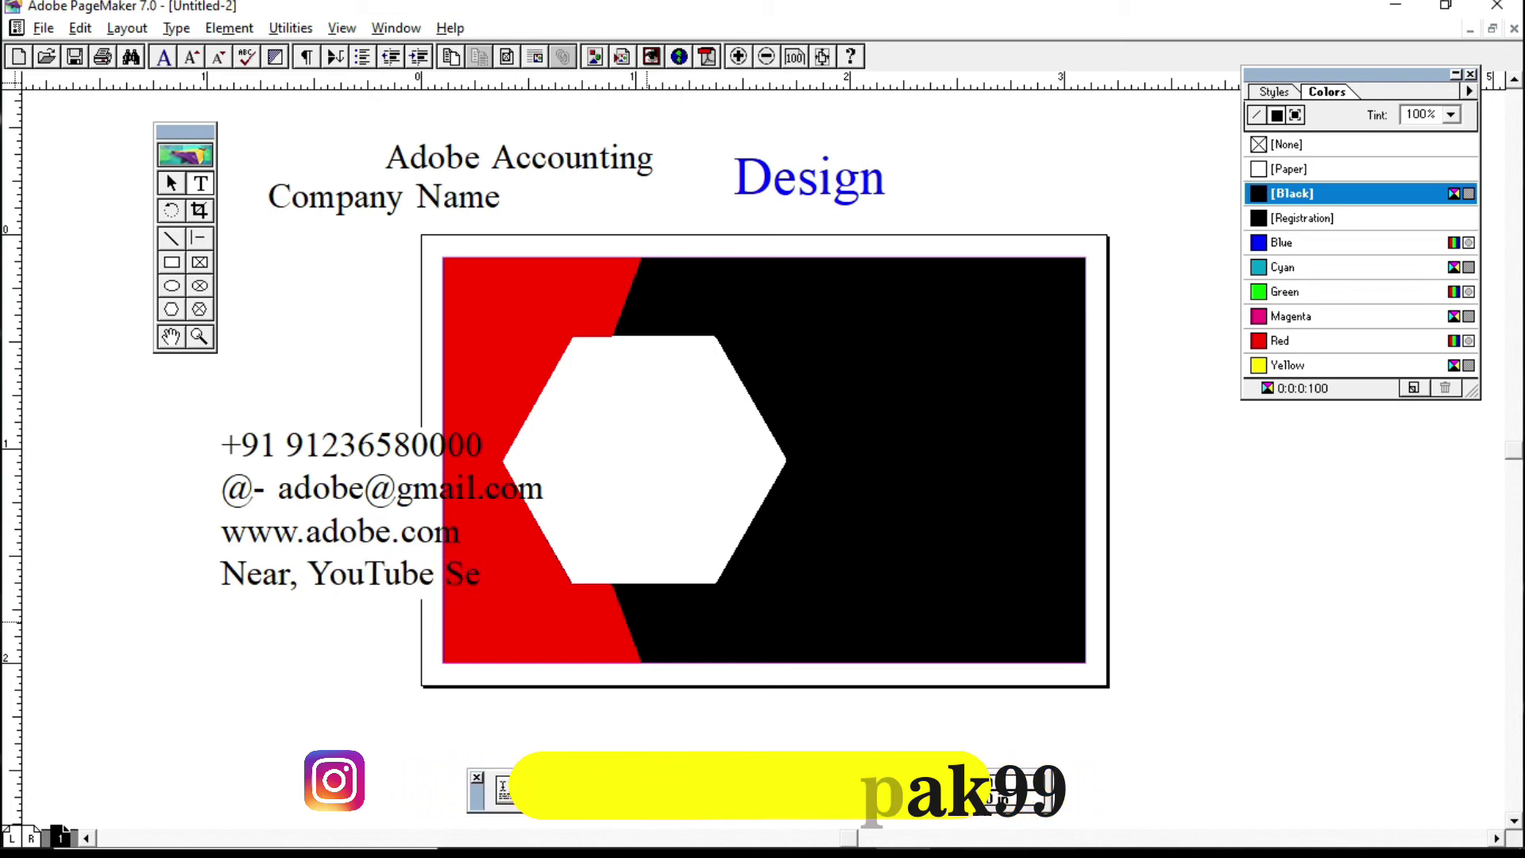
type("arch")
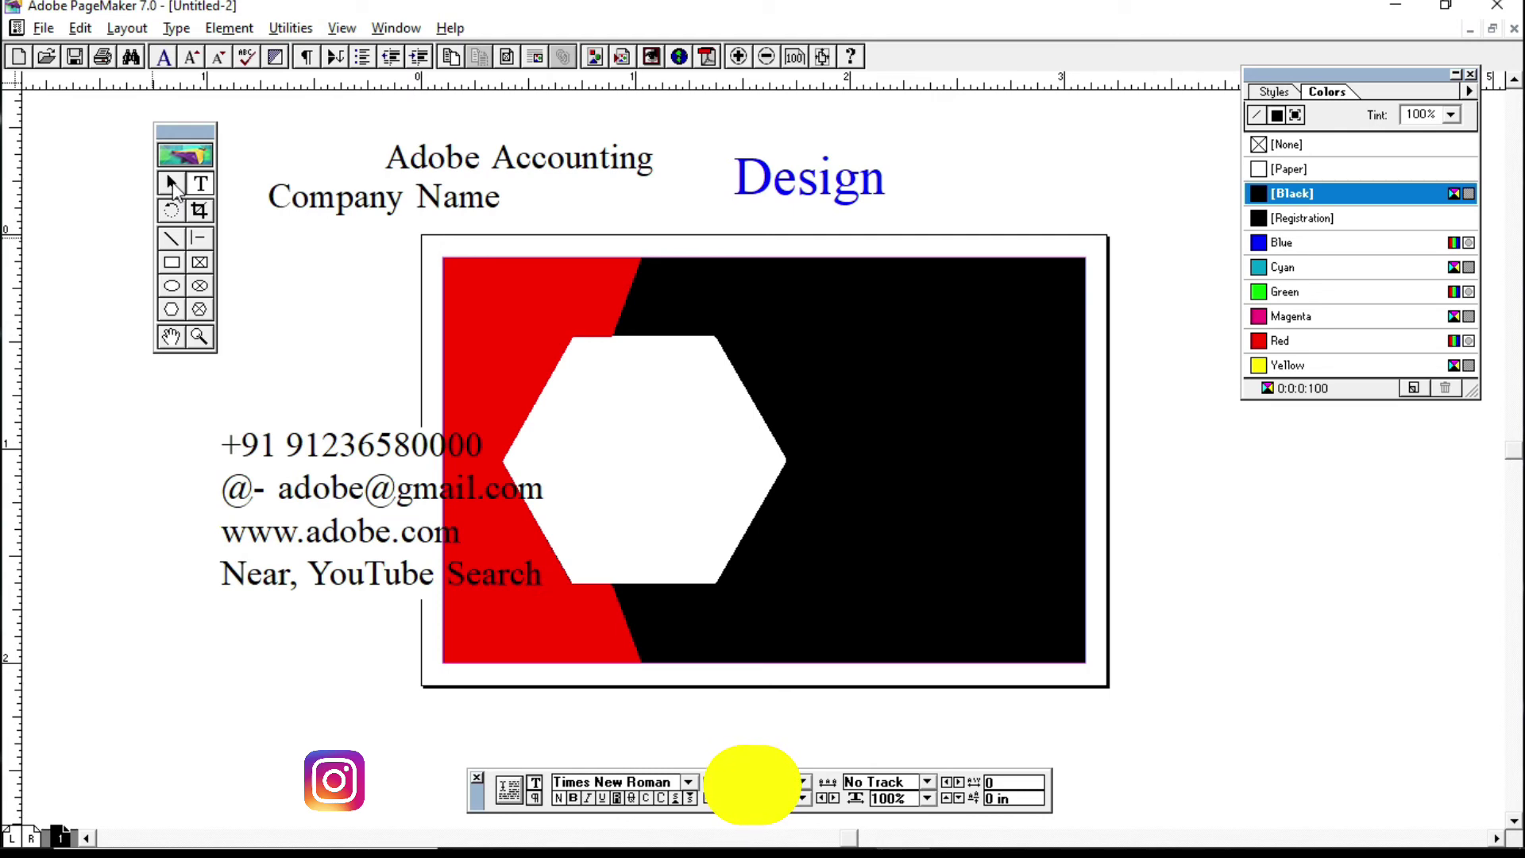
Step: Narrow the Design text block's frame
left_click(171, 185)
left_click(907, 198)
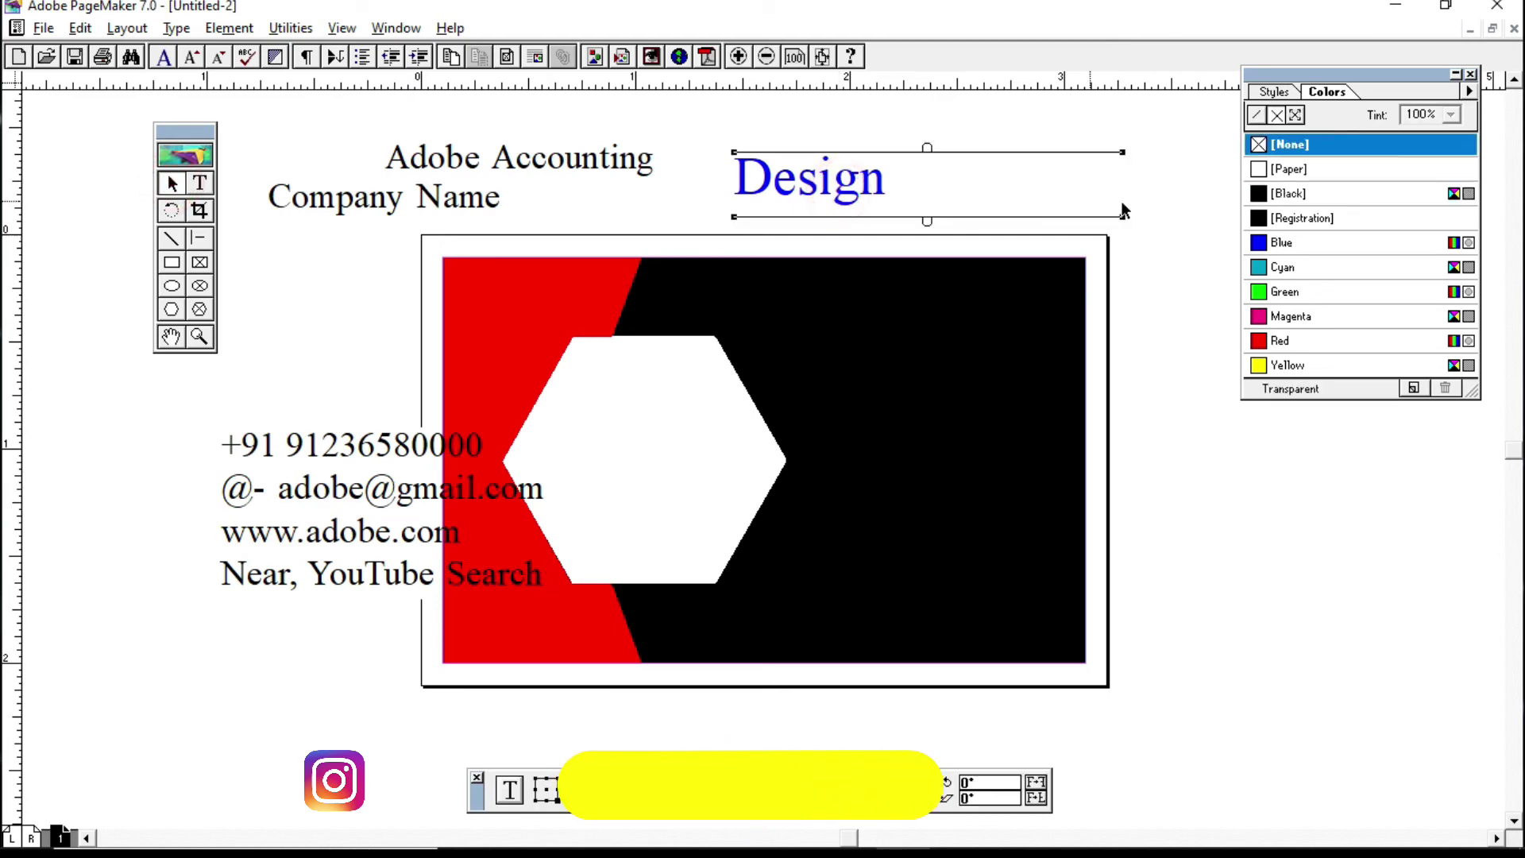
left_click_drag(1120, 216, 688, 398)
Step: Move Adobe Accounting into the hexagon below Design, then shift the contact block further left
left_click(603, 159)
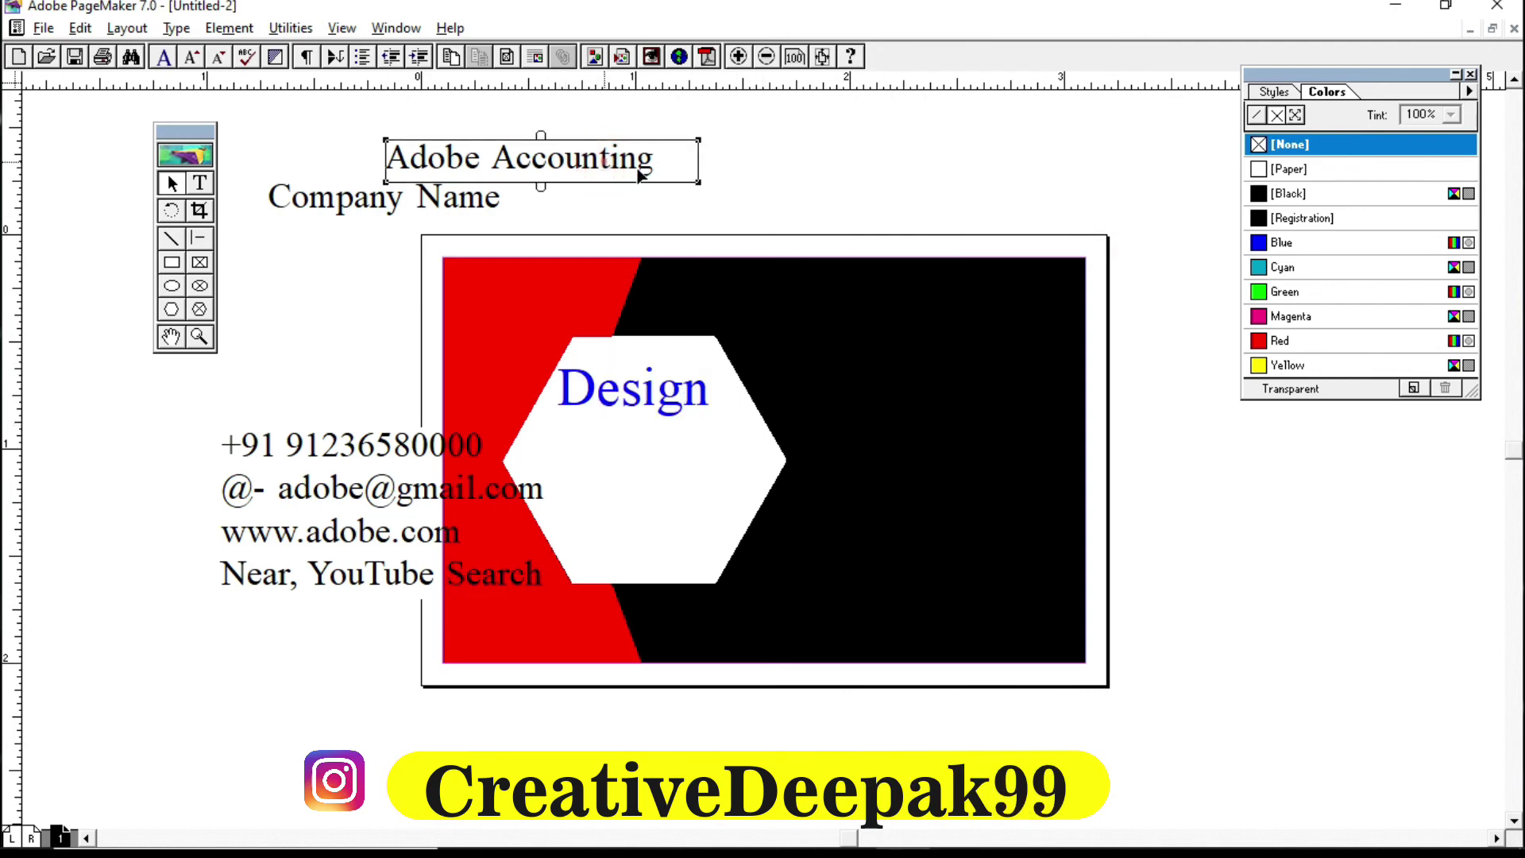
left_click_drag(640, 173, 739, 456)
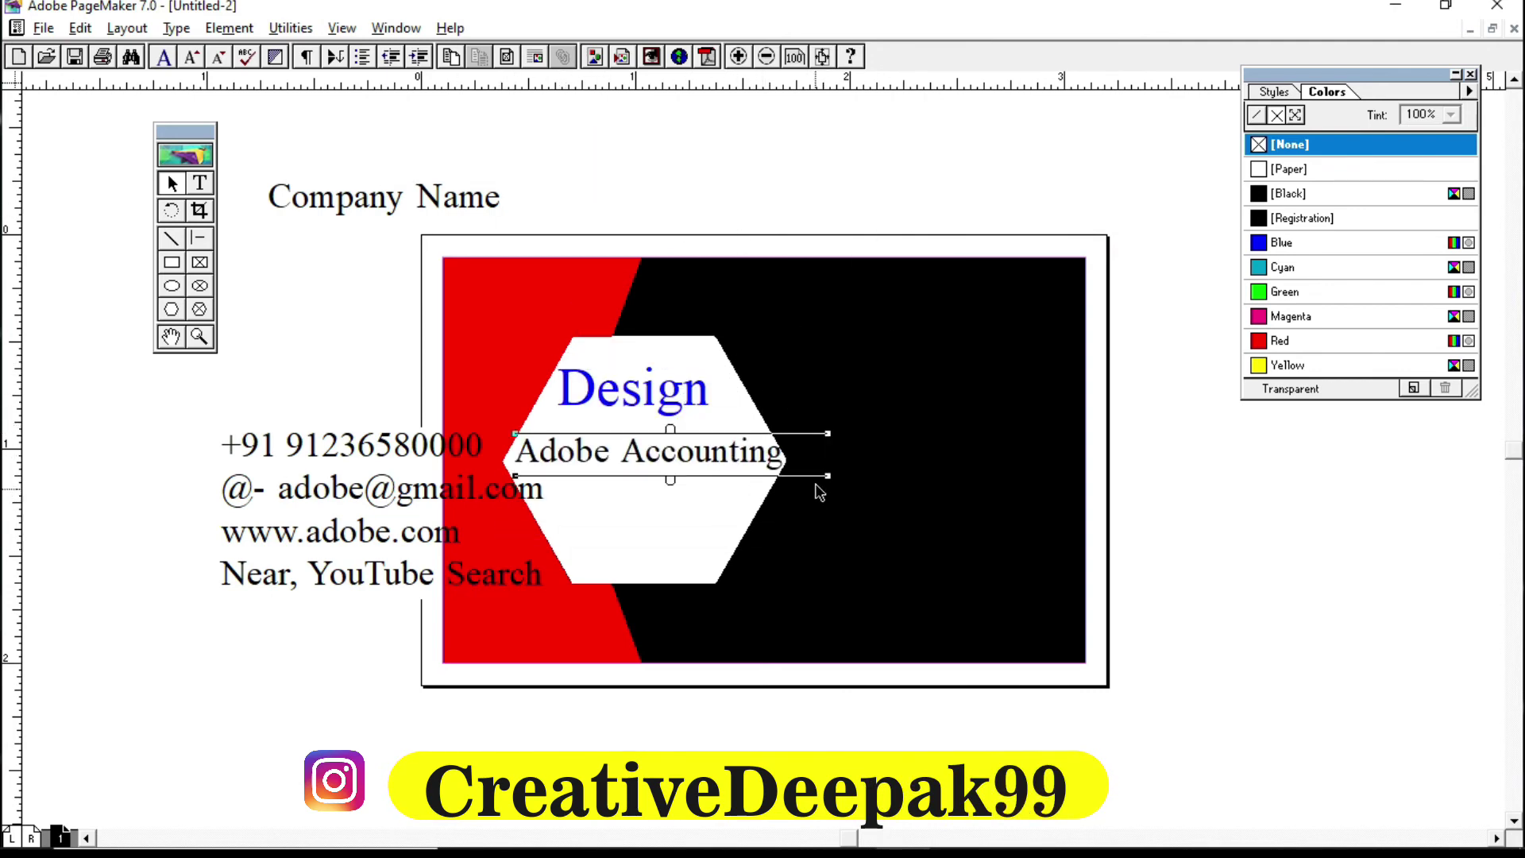
left_click_drag(826, 479, 802, 477)
key("Left")
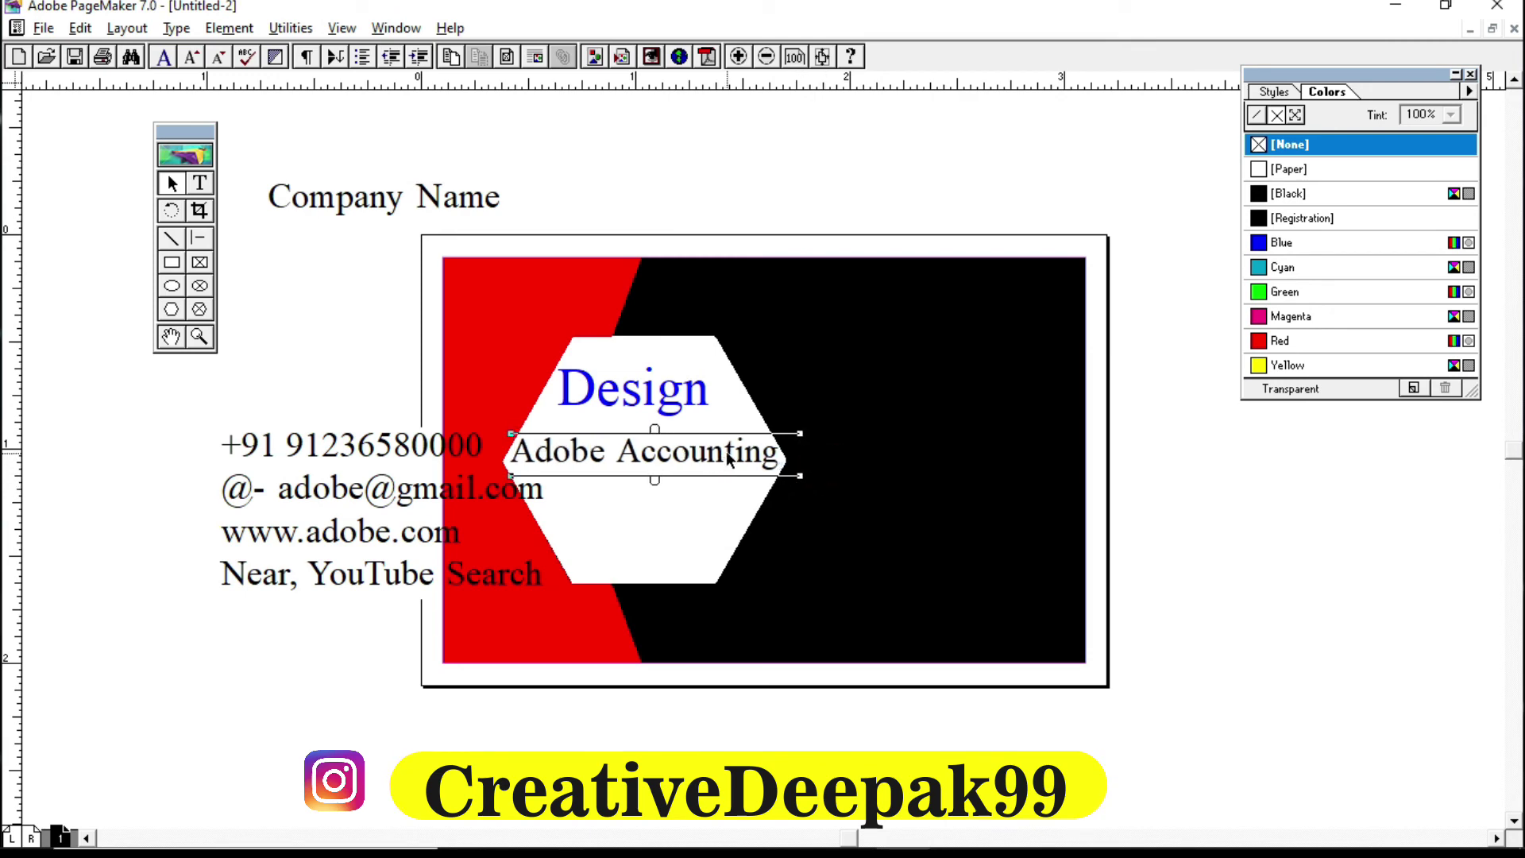
left_click(292, 205)
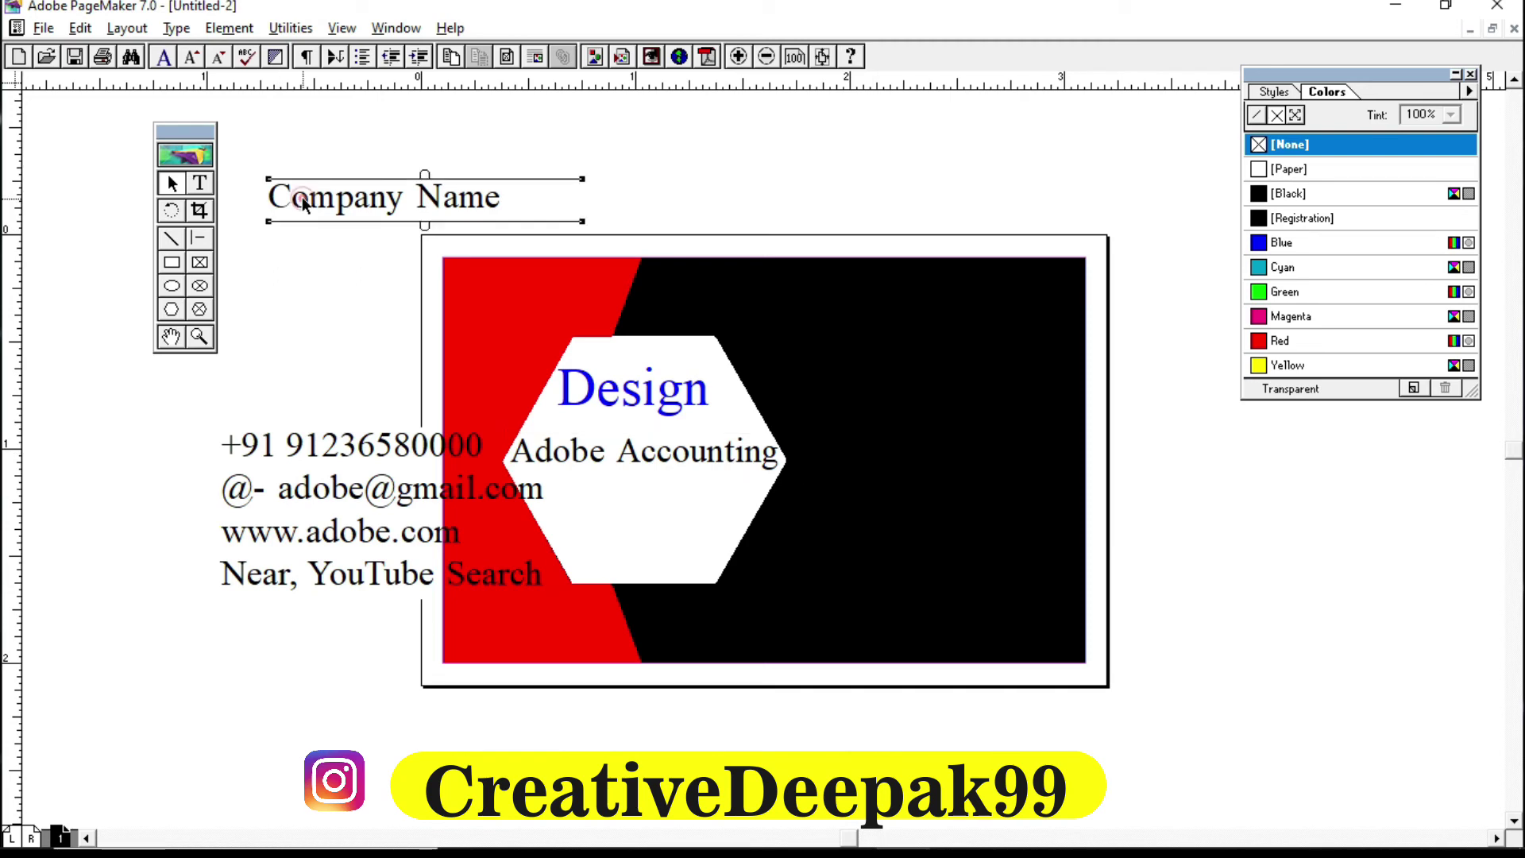
left_click_drag(403, 478, 213, 526)
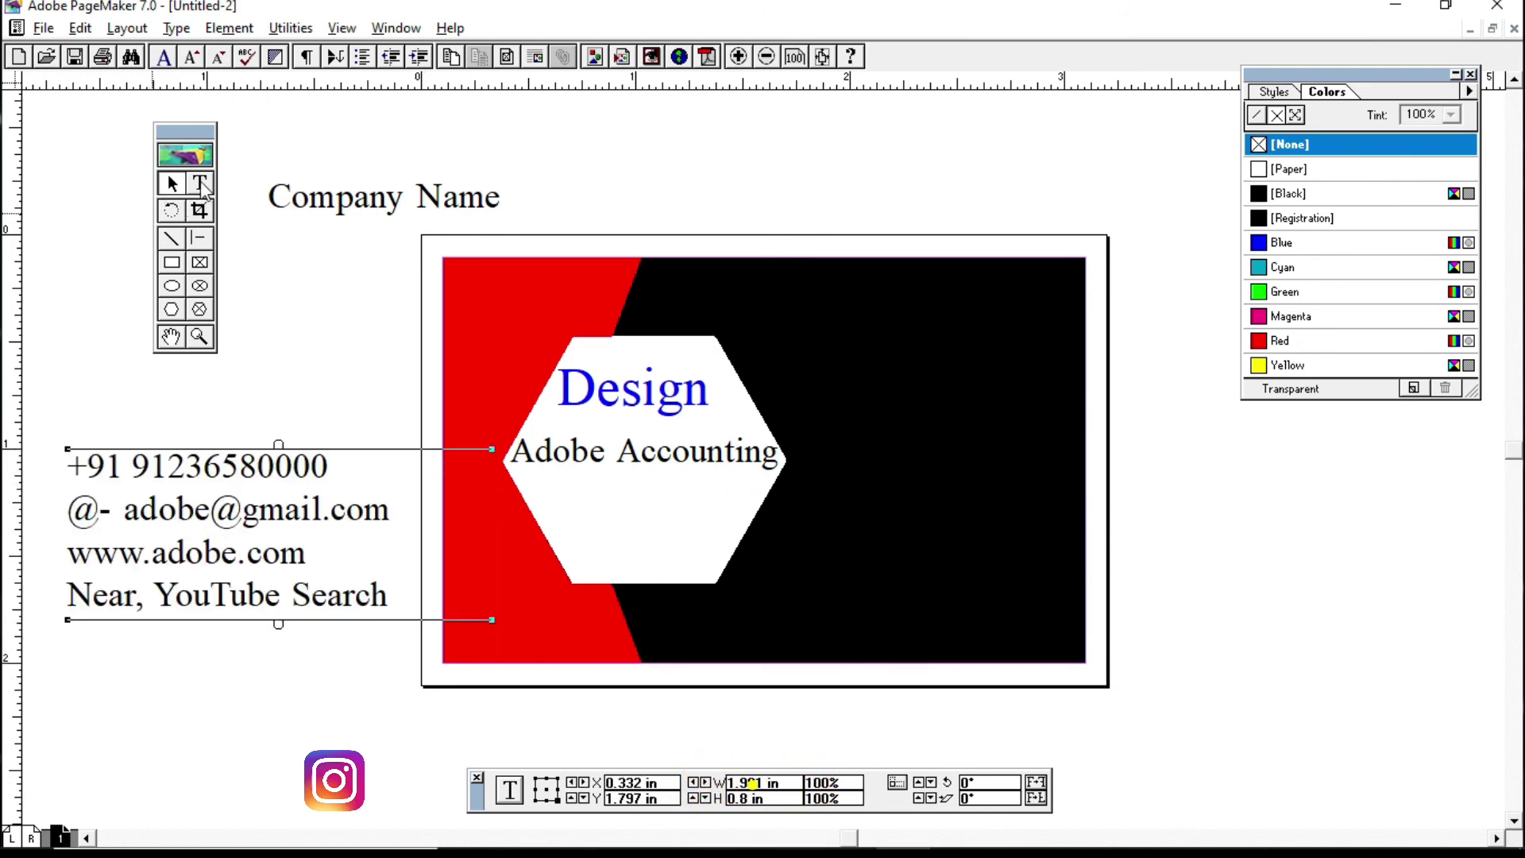
Step: Reduce the contact text's point size and colour it [Paper] white
left_click(201, 188)
left_click_drag(69, 453, 487, 671)
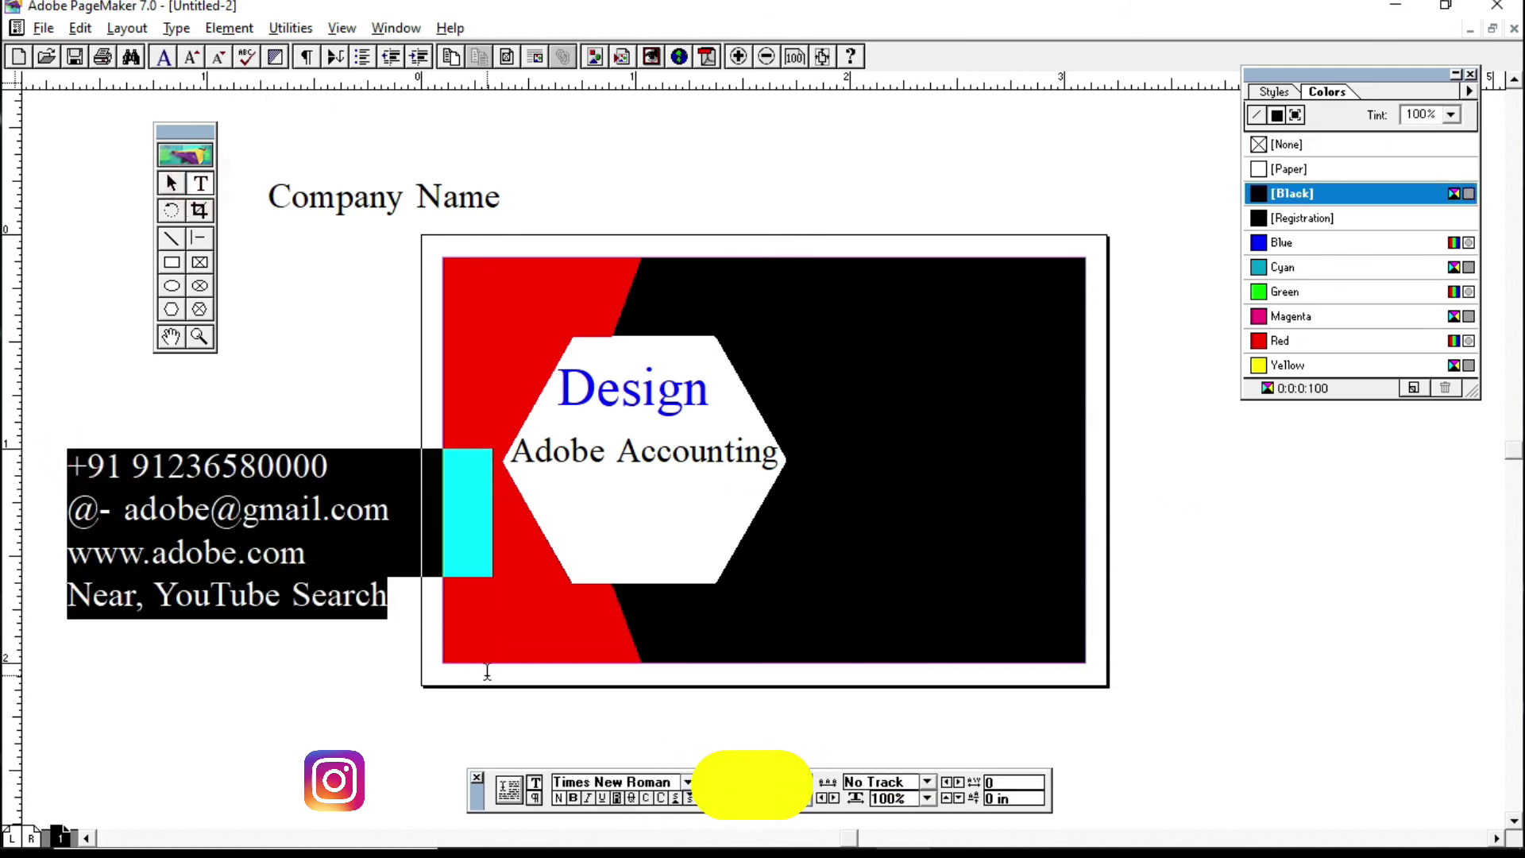
key("ctrl+shift+comma")
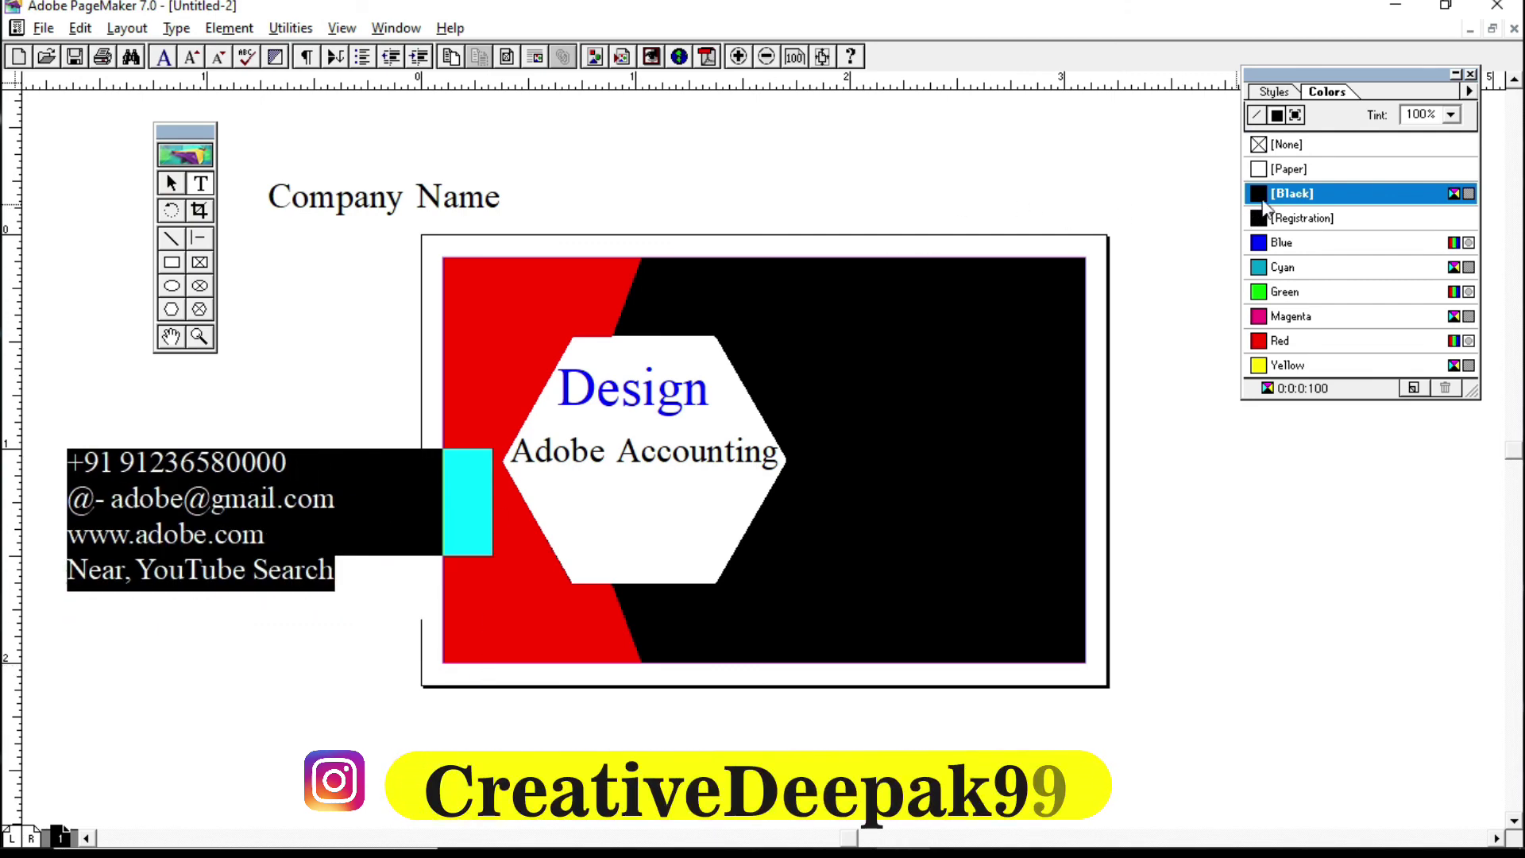
left_click(1274, 170)
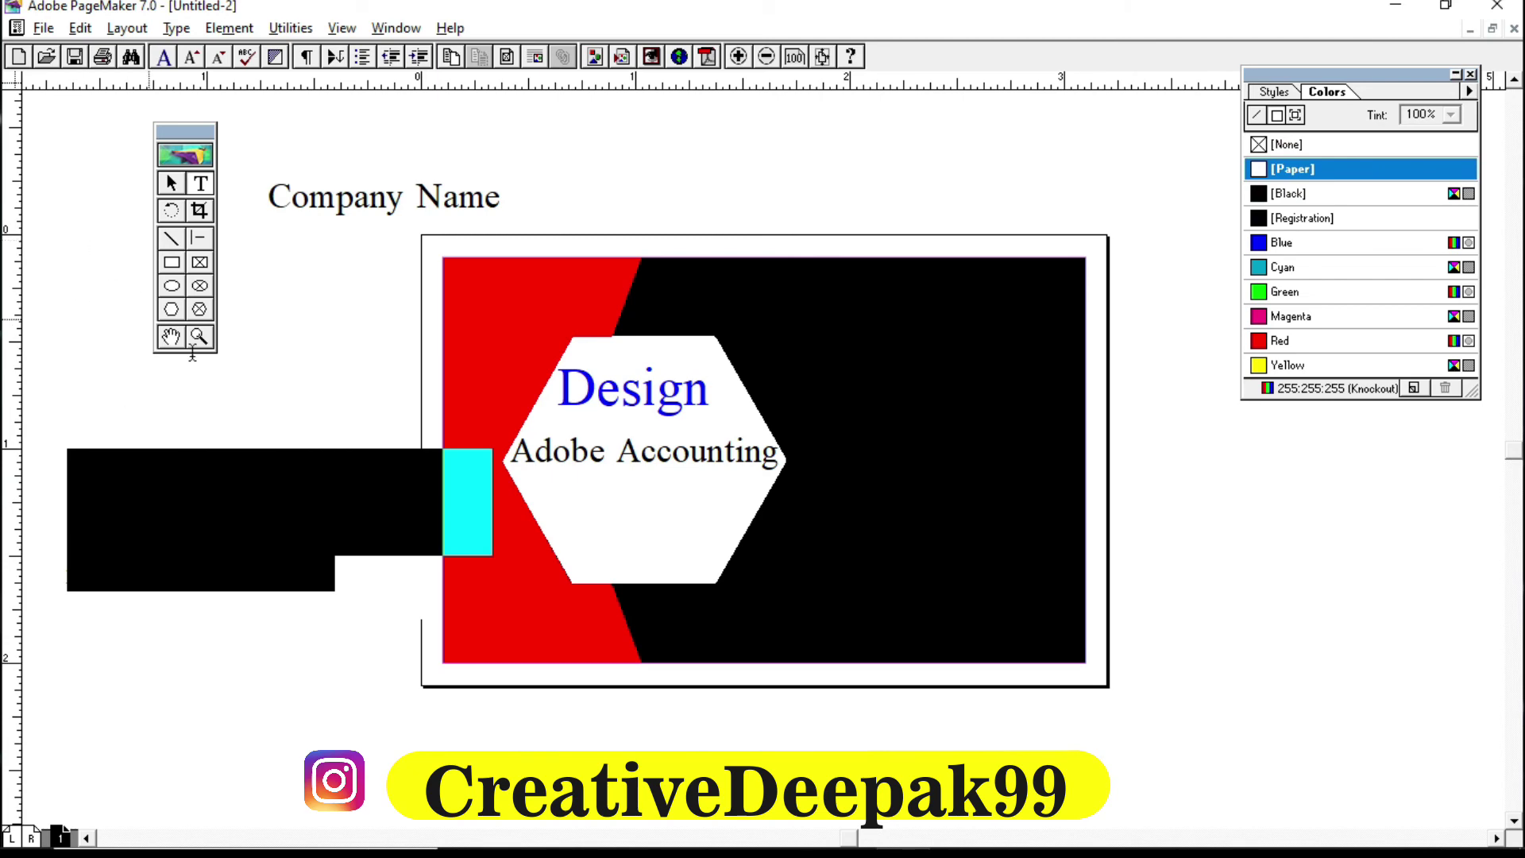
Step: Move the contact details block onto the card's black lower-right area
left_click(170, 184)
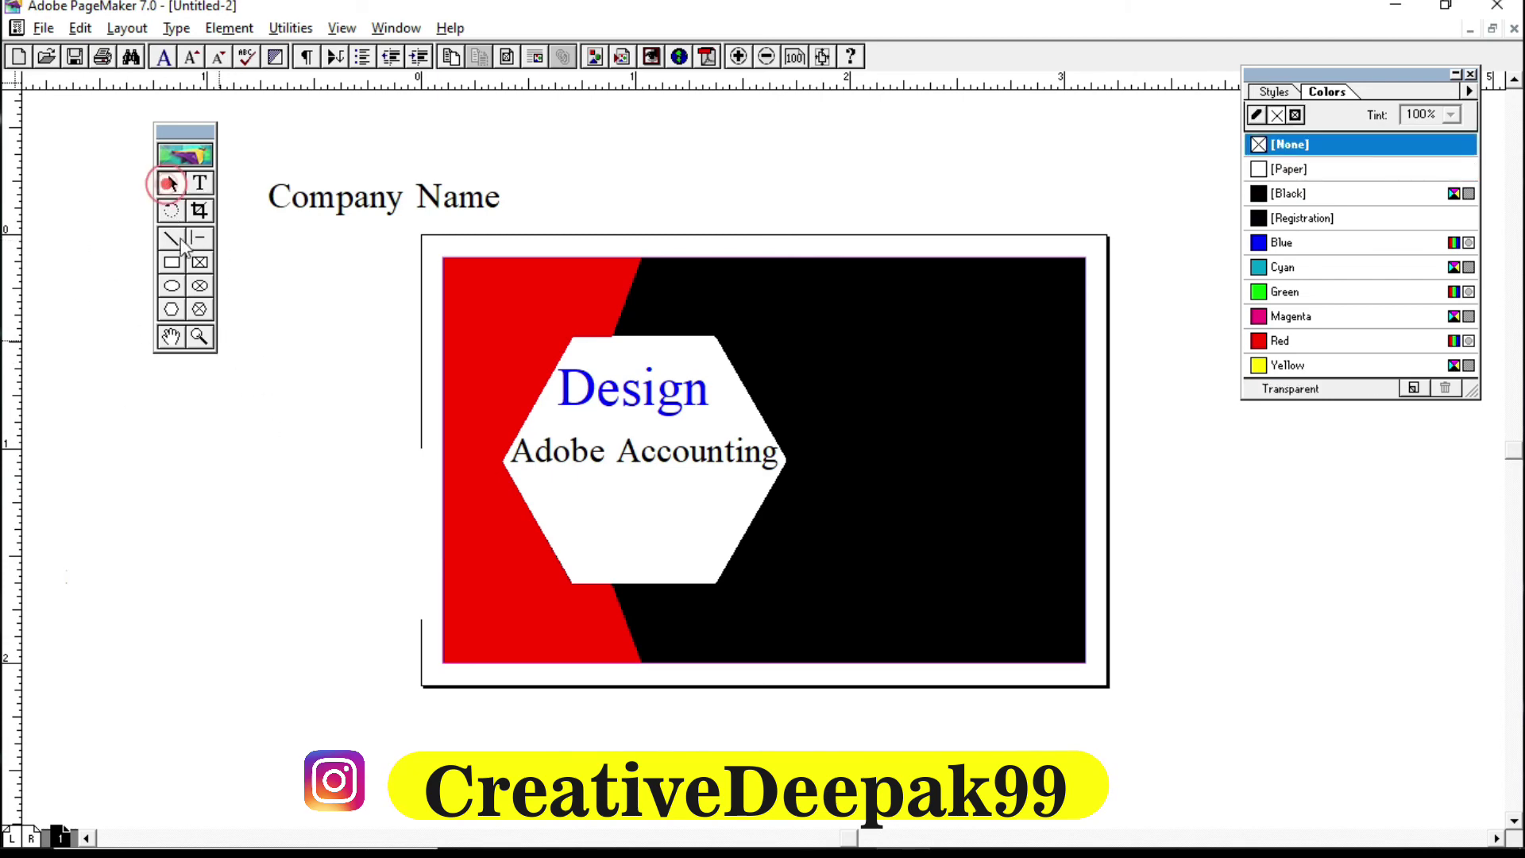
left_click(190, 528)
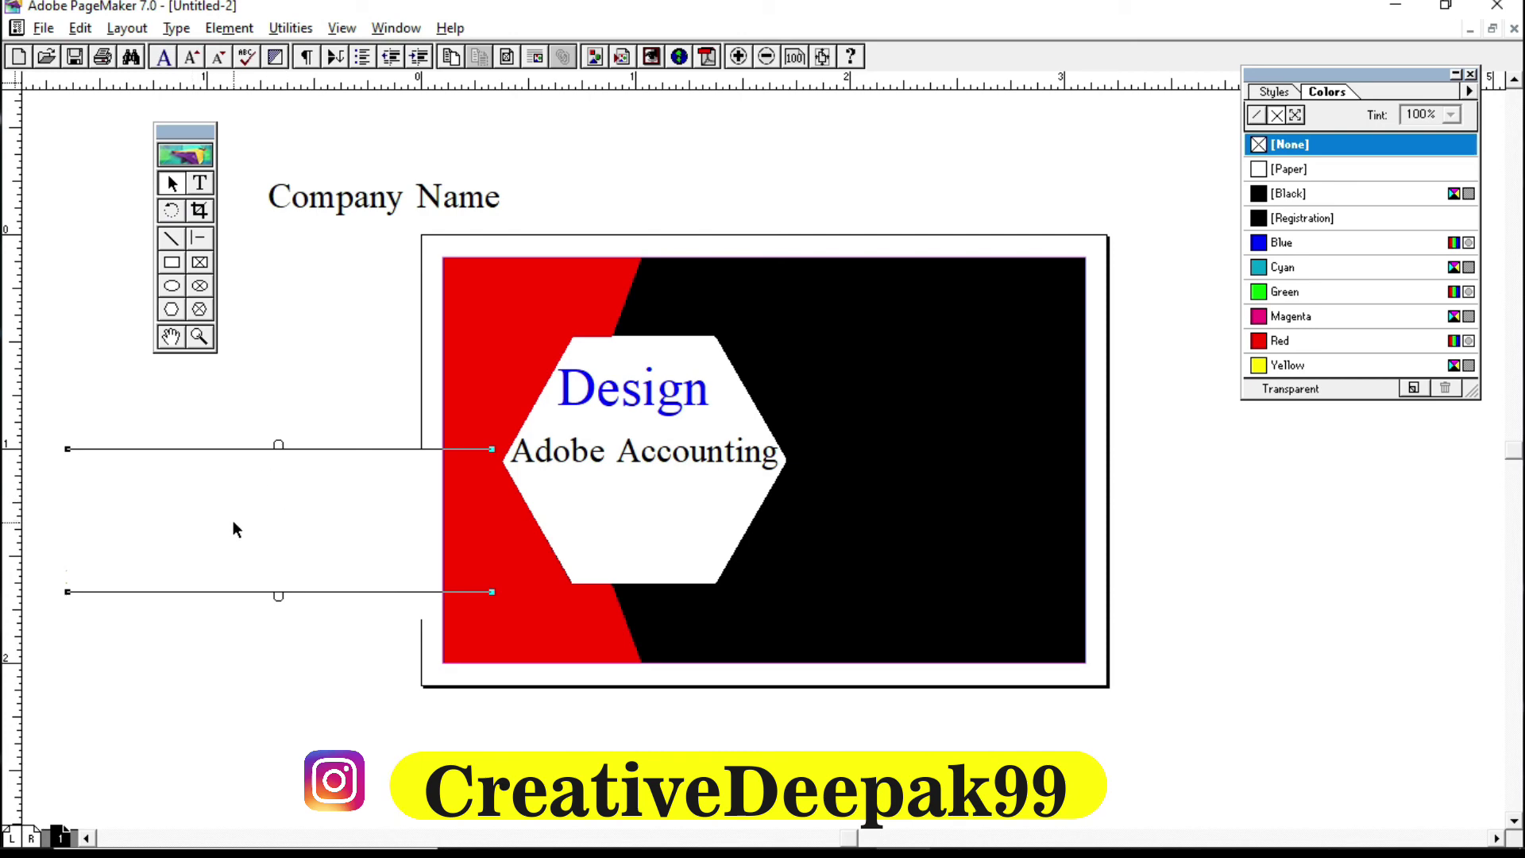
left_click_drag(219, 526, 937, 594)
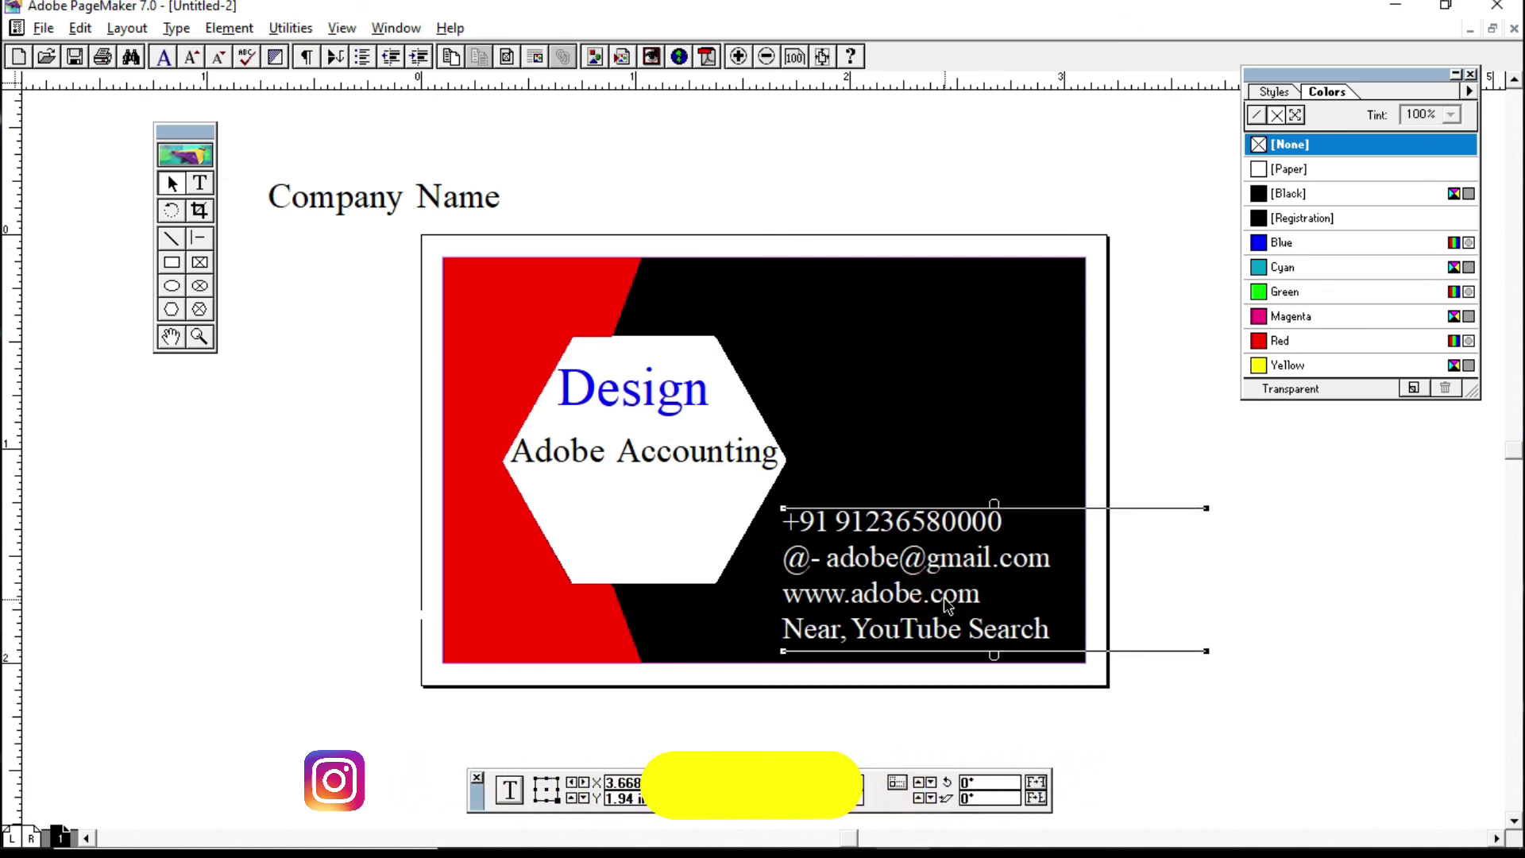
left_click(345, 208)
left_click(200, 184)
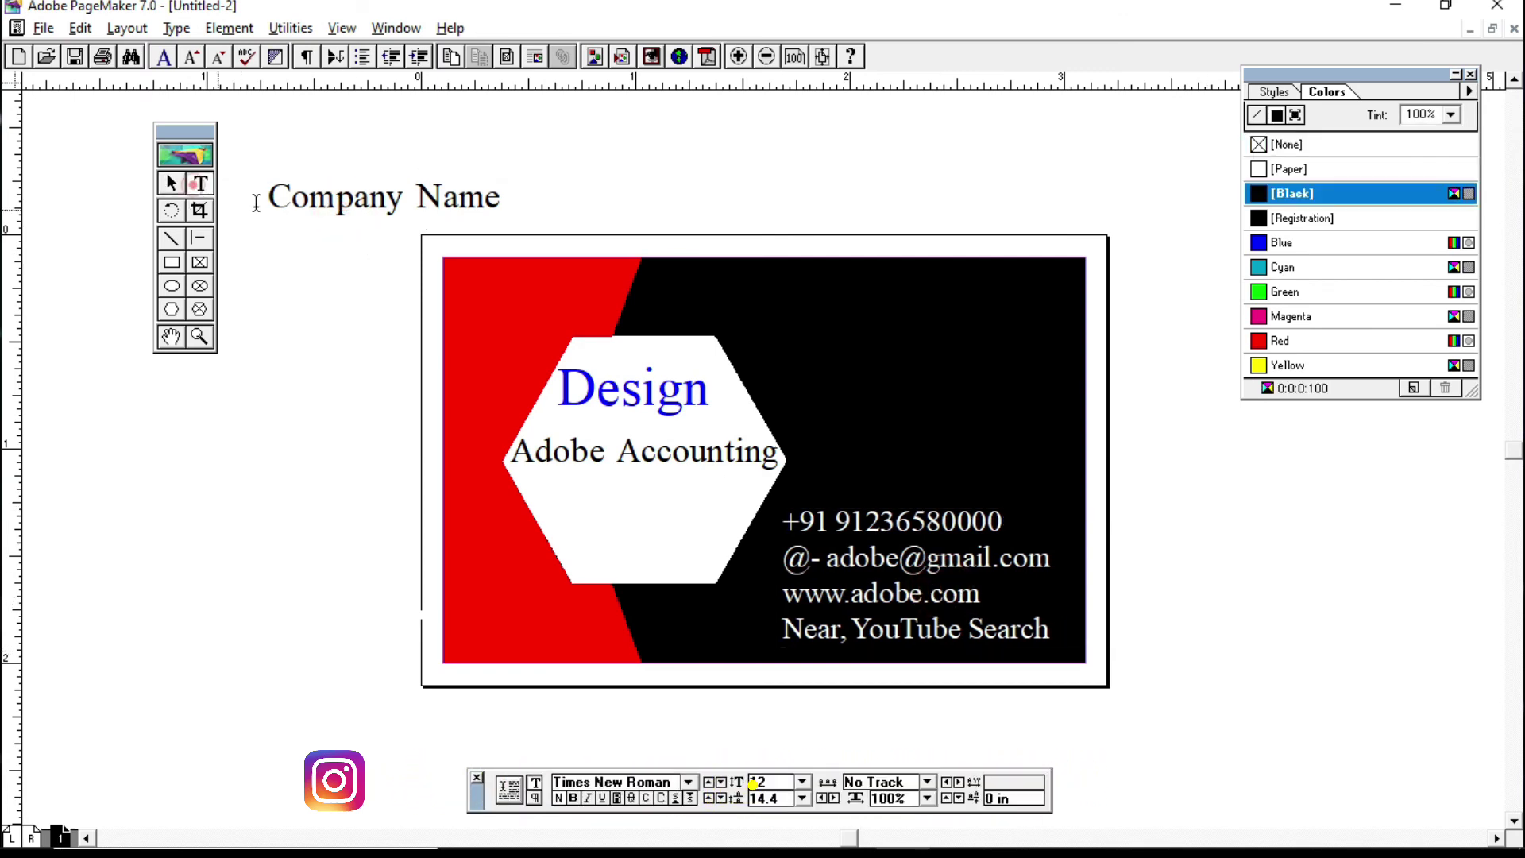
Step: Restyle 'Company Name' in Script MT Bold, one size larger, coloured white (Paper)
left_click_drag(270, 200, 508, 208)
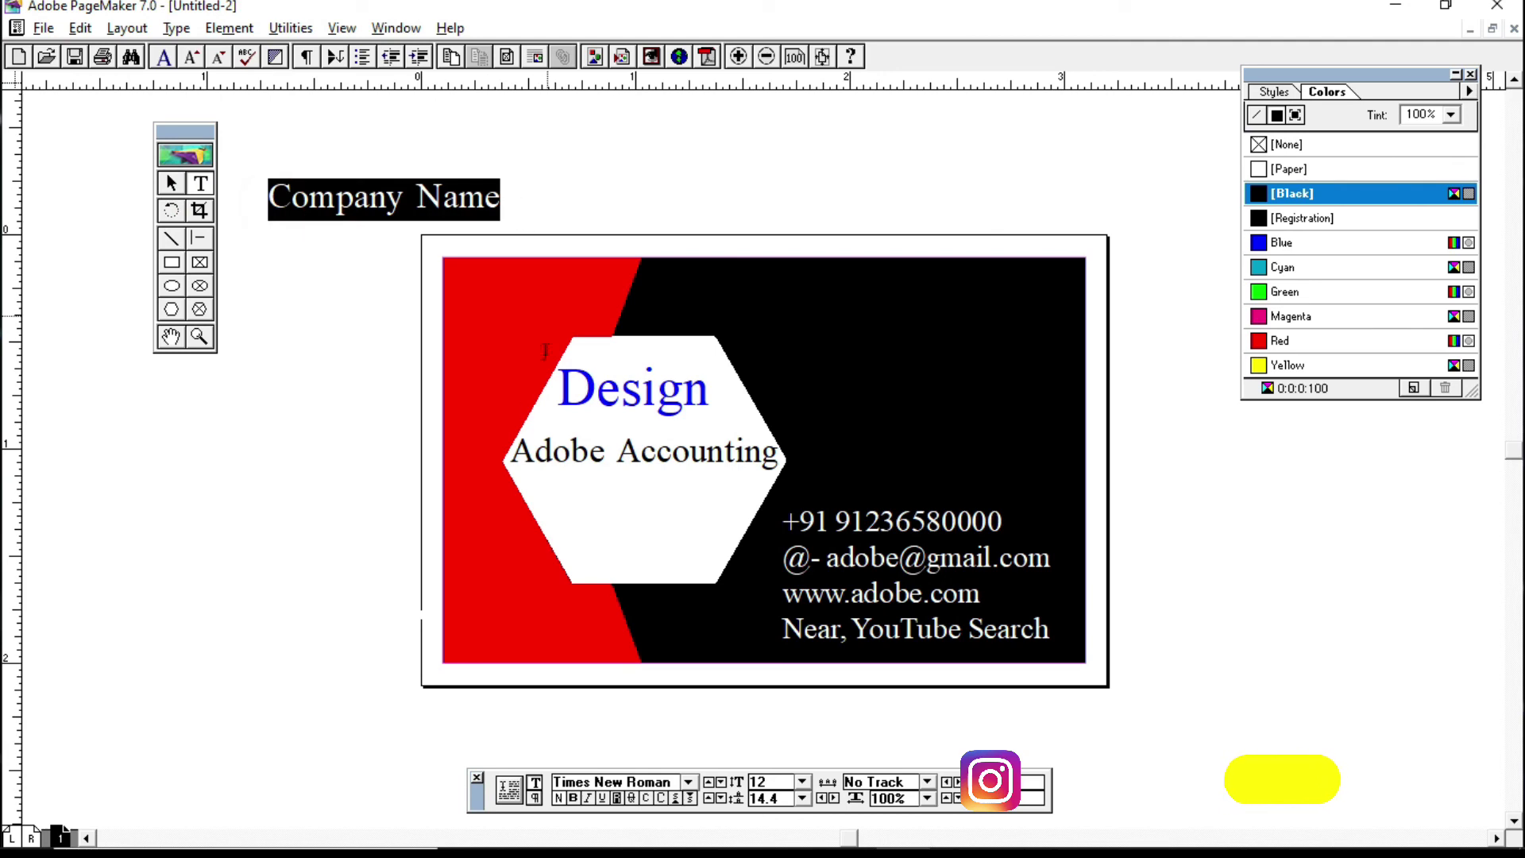
left_click(688, 782)
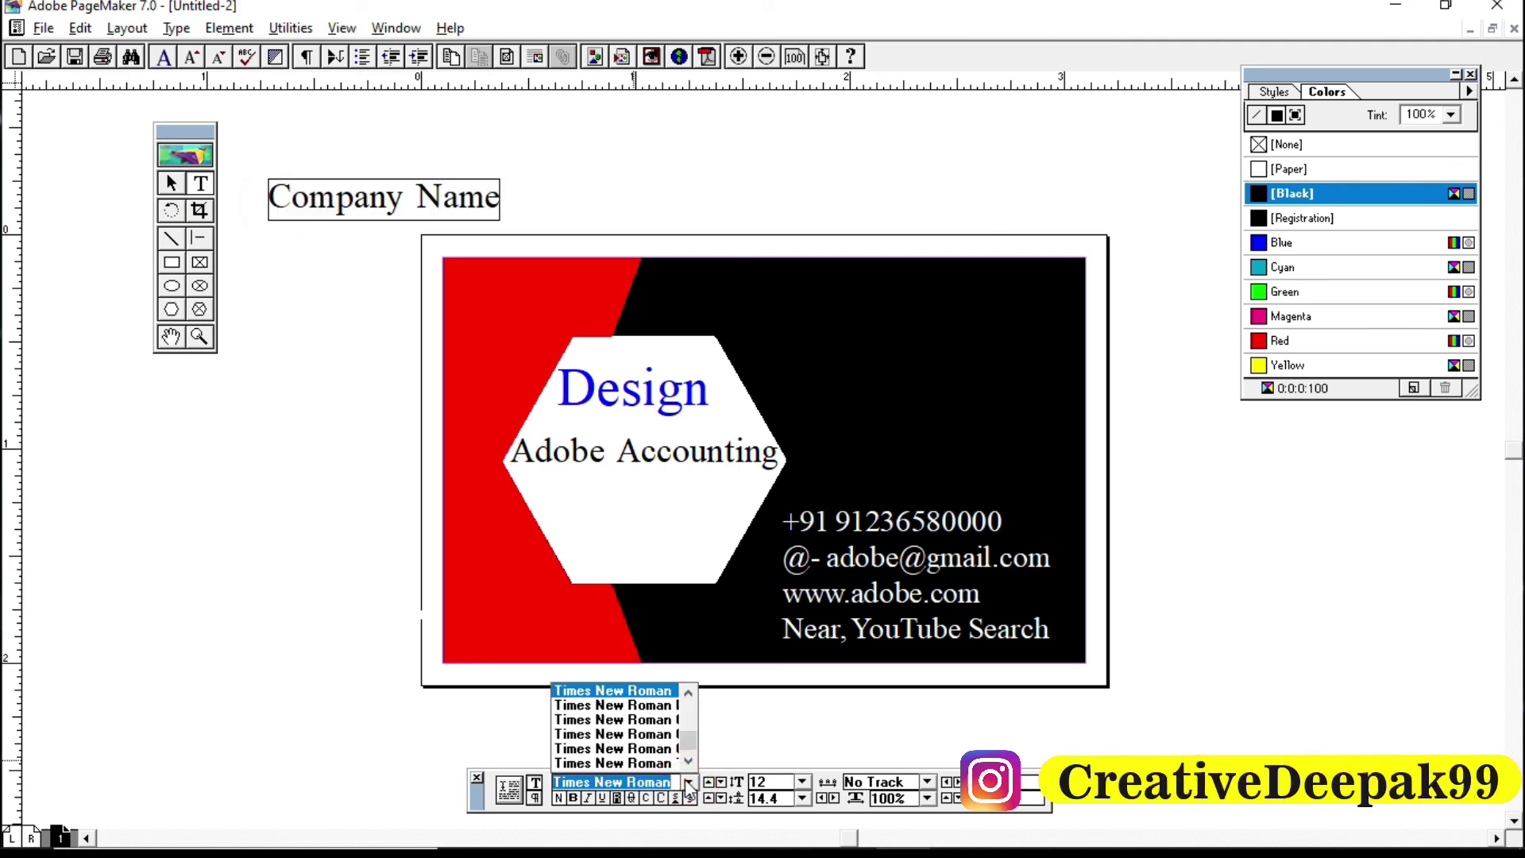
type("Script MT Bold")
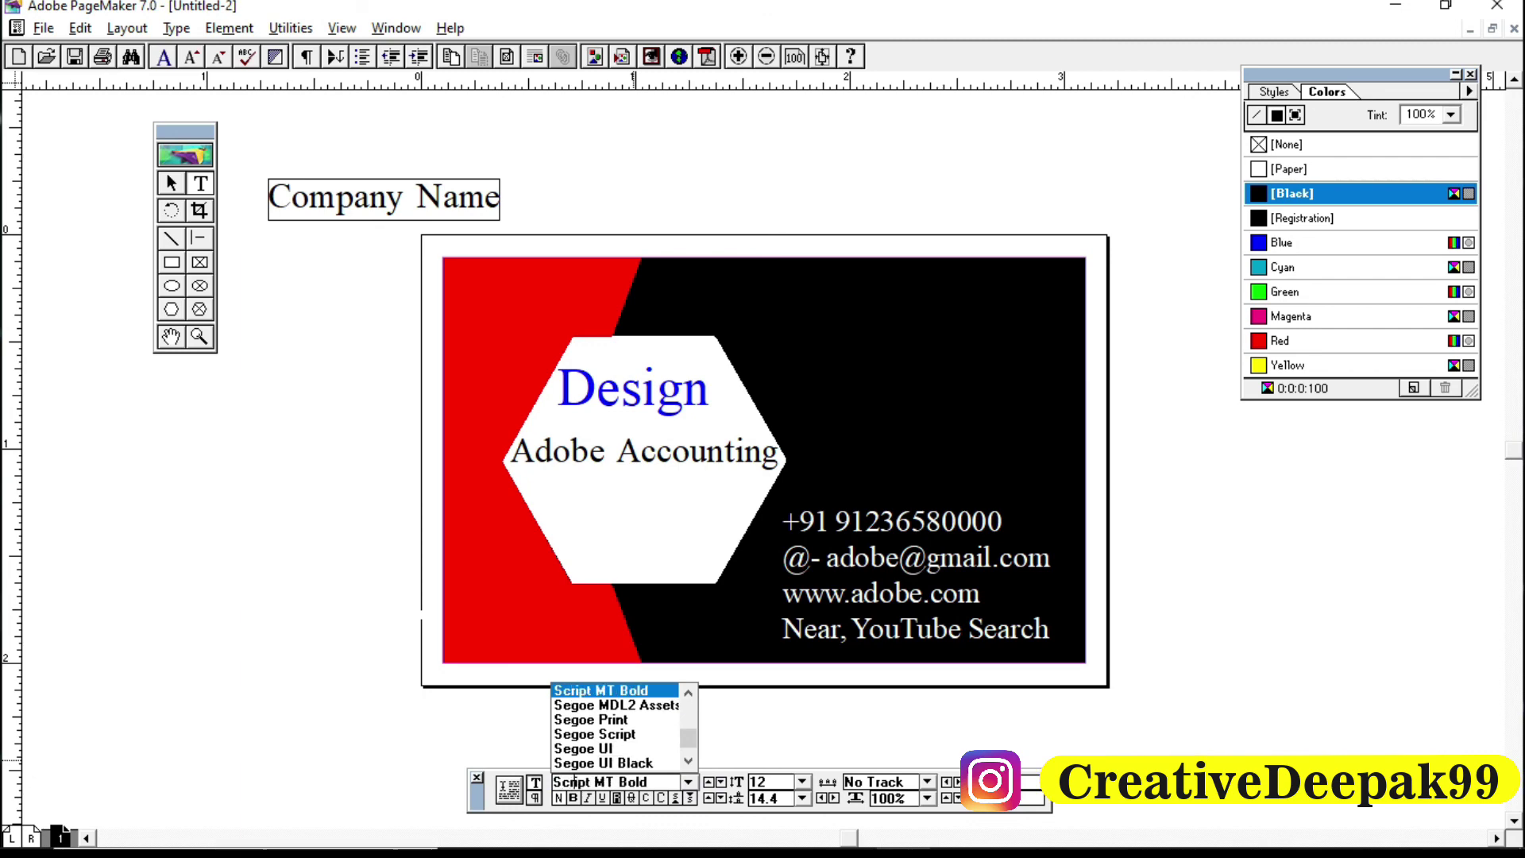
key("Return")
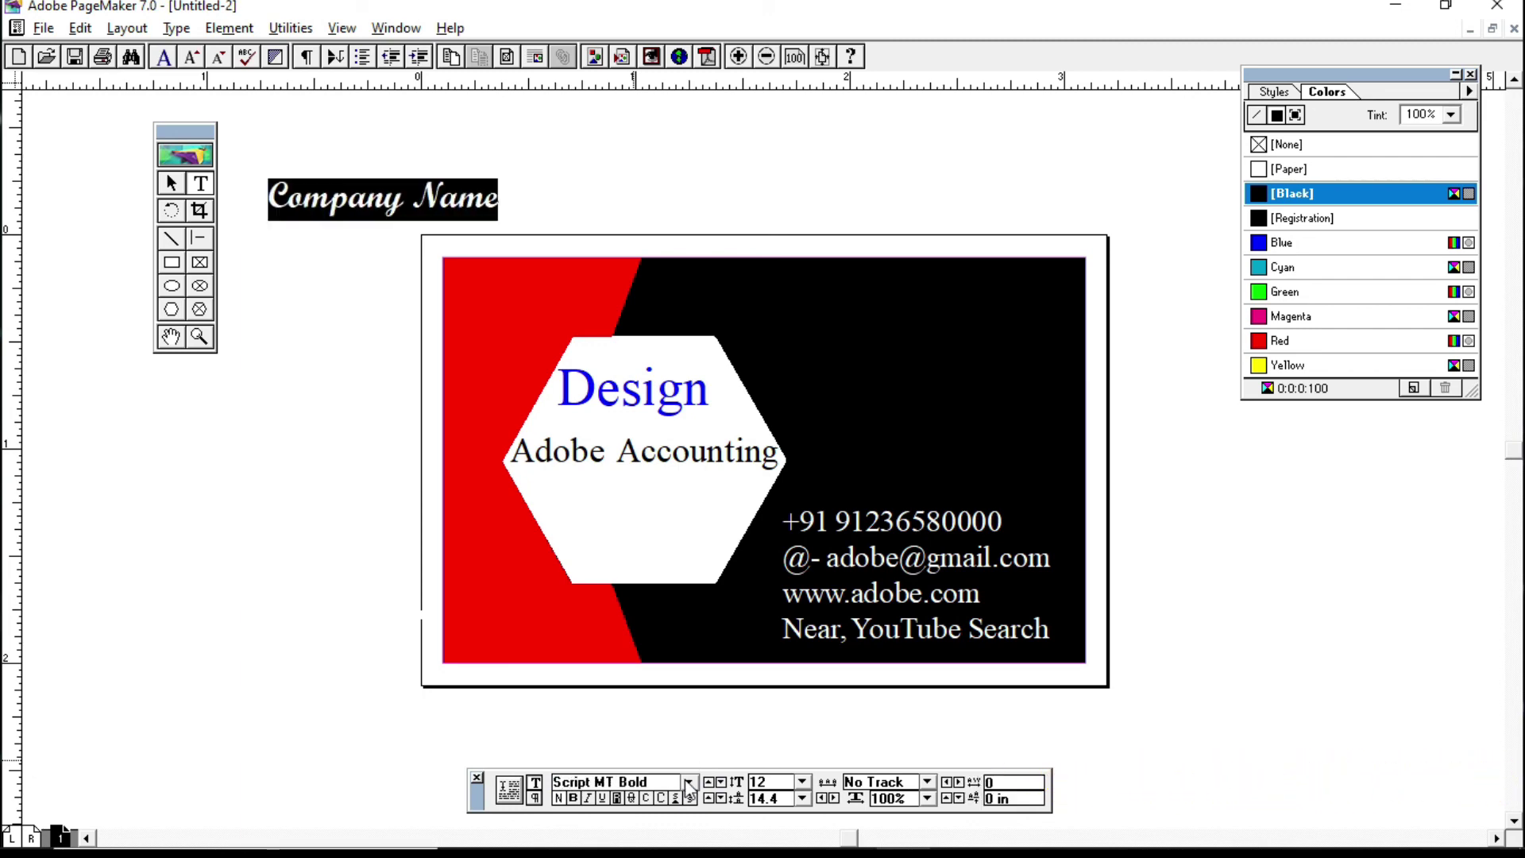
key("ctrl+shift+period")
key("ctrl+shift+period")
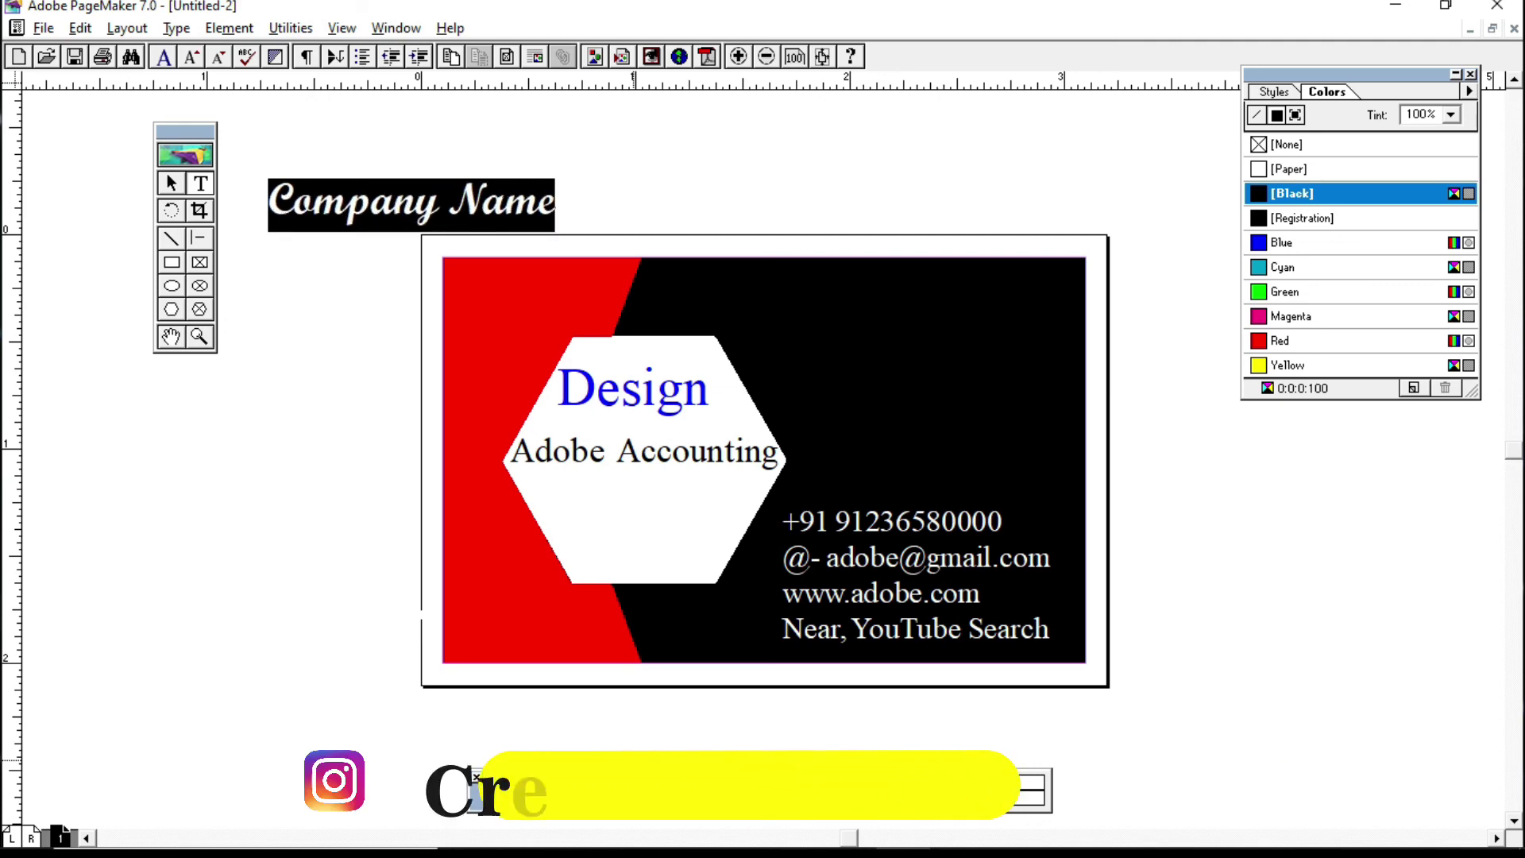
left_click(1291, 168)
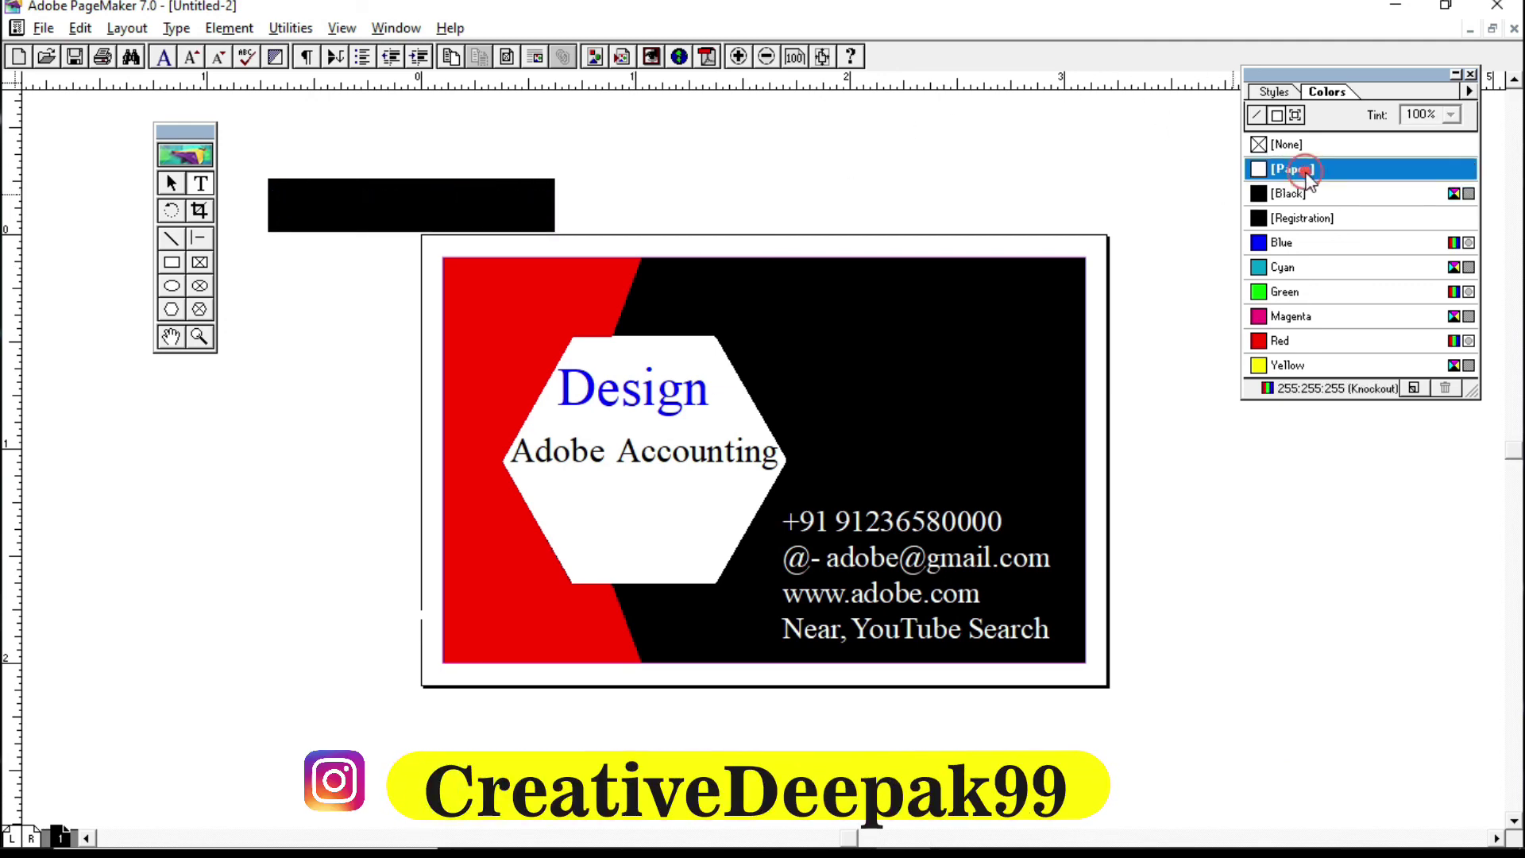
left_click(171, 184)
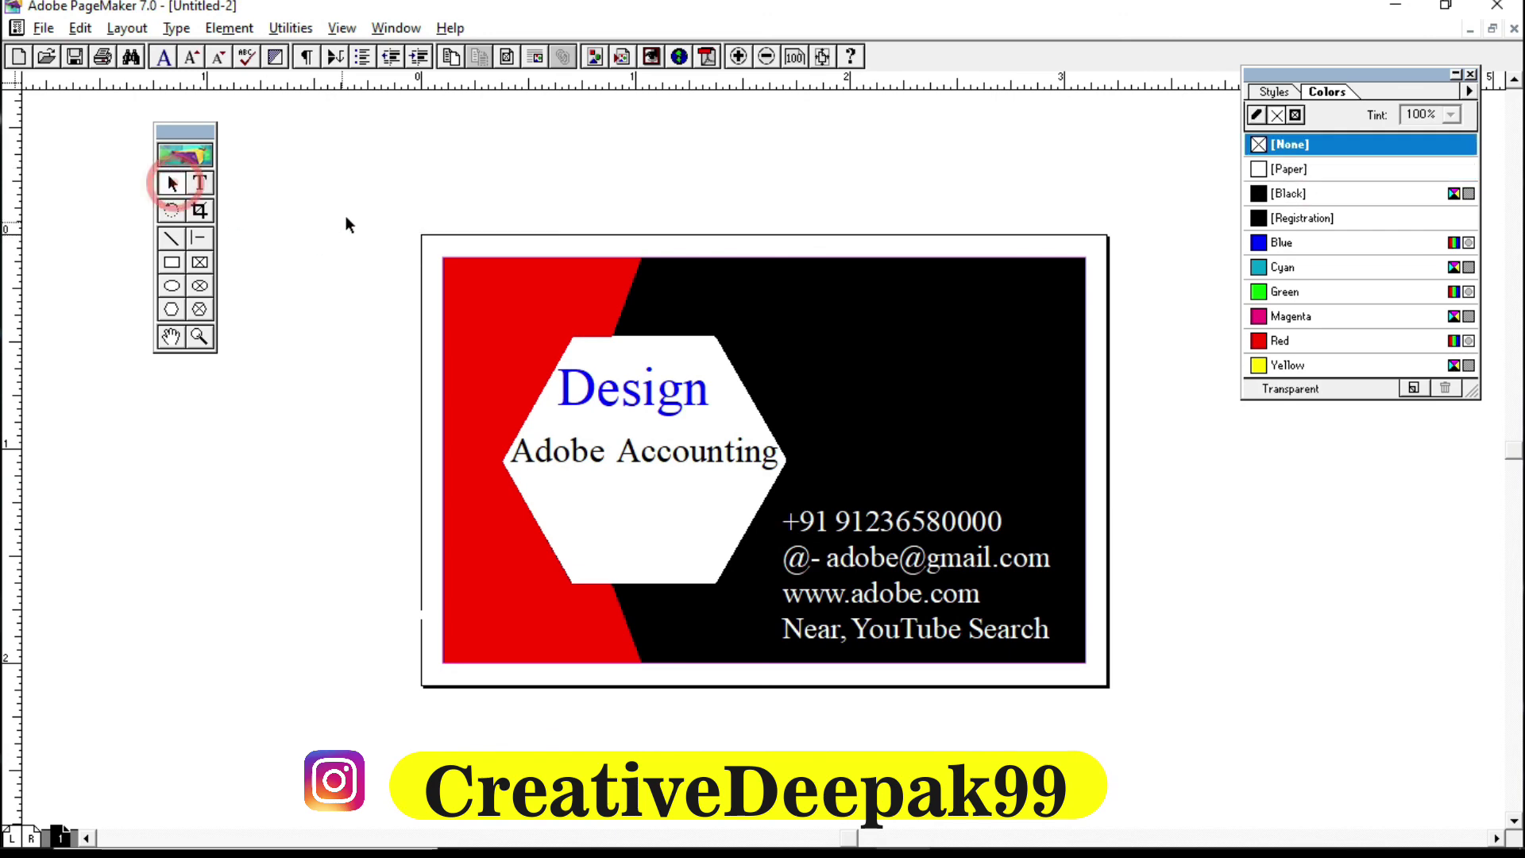
Step: Move 'Company Name' onto the card's black top right and nudge 'Design' right to centre it
left_click_drag(343, 212, 915, 302)
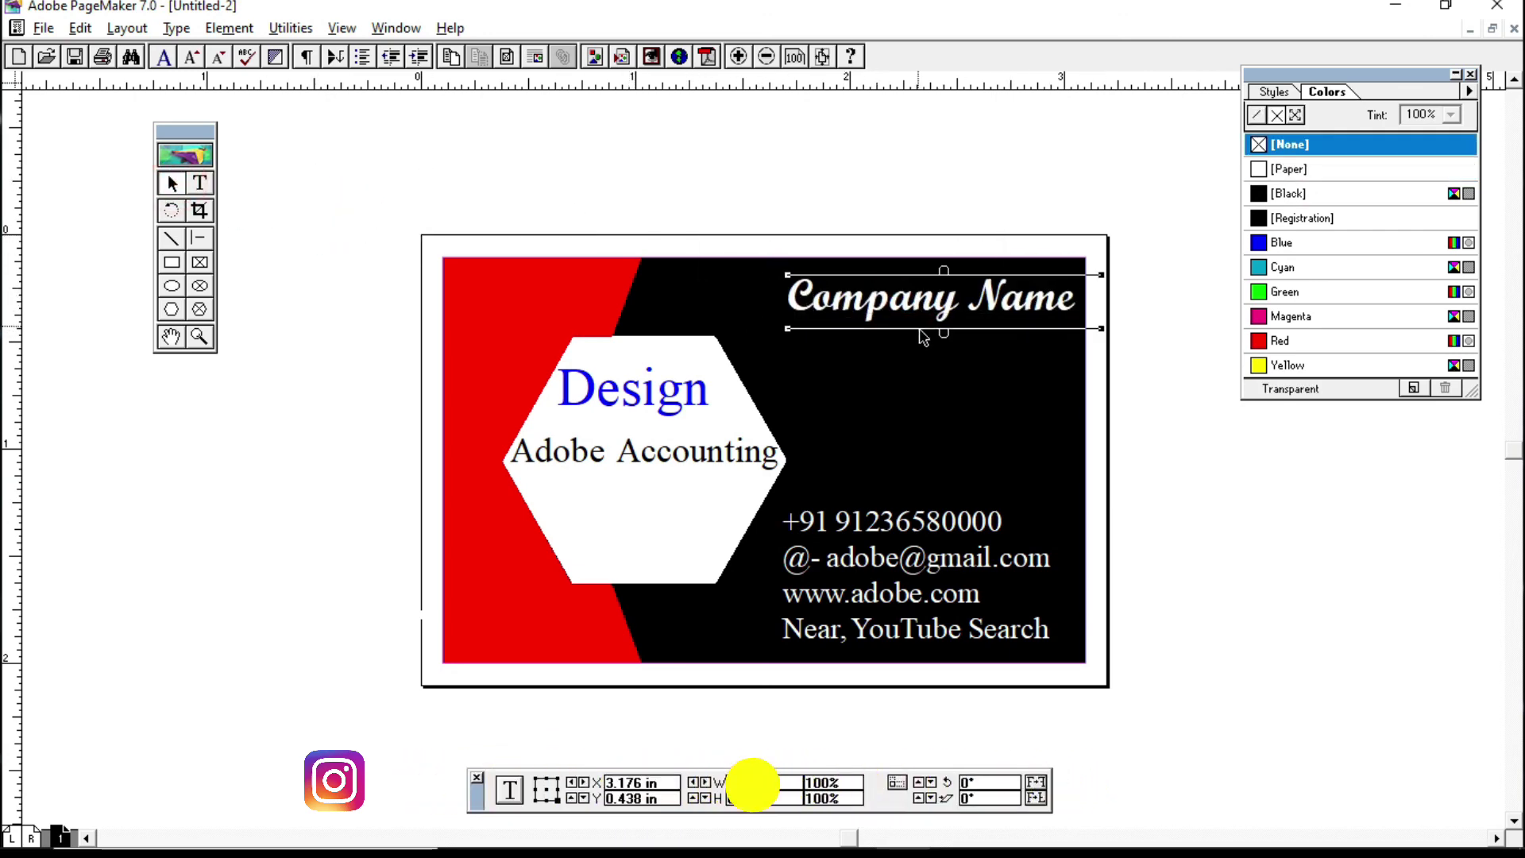
left_click(750, 191)
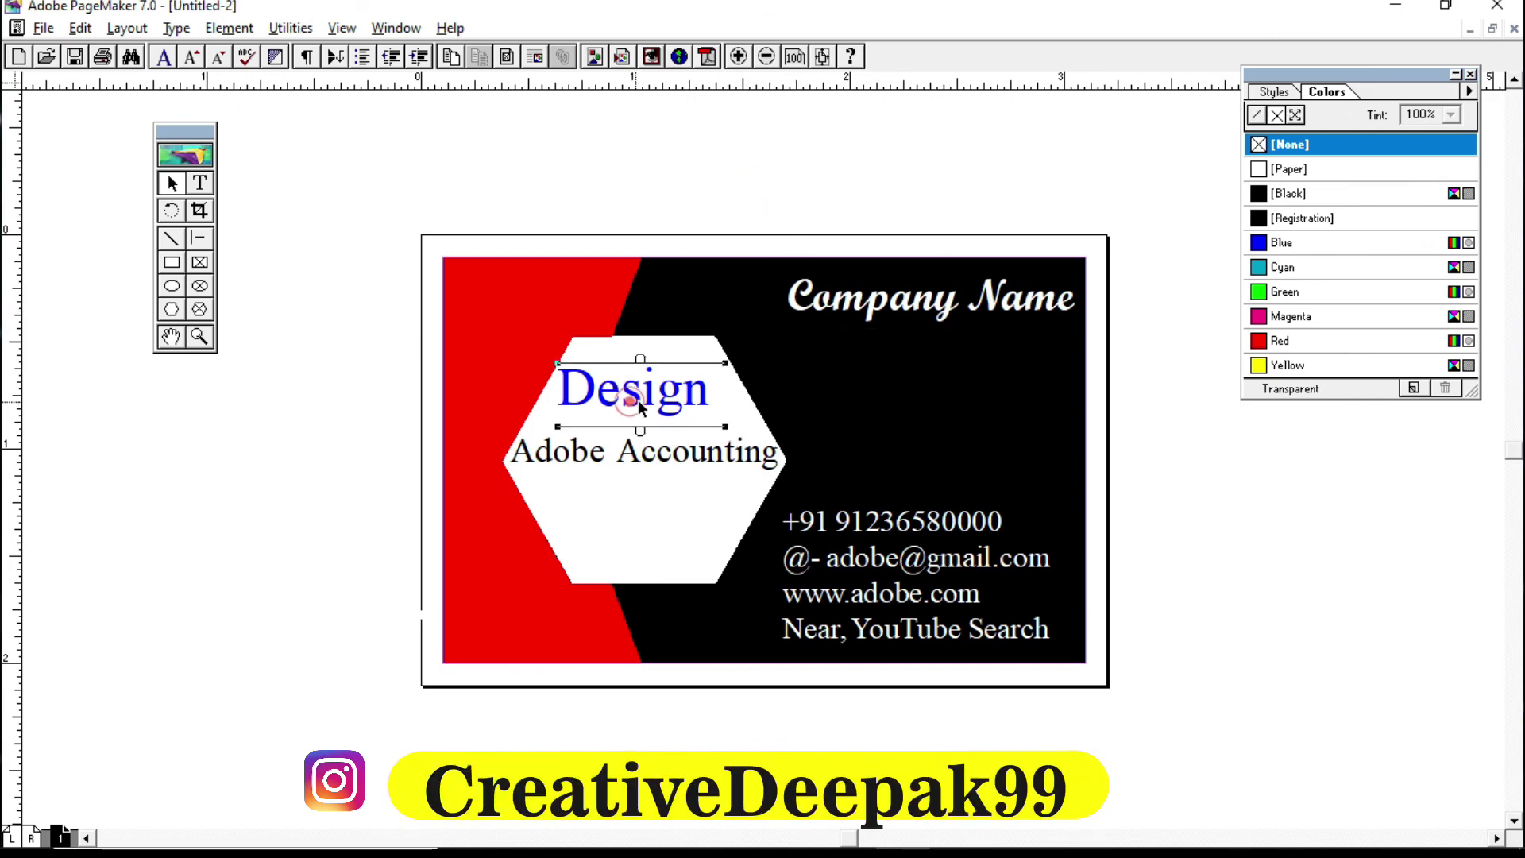
left_click_drag(638, 405, 651, 401)
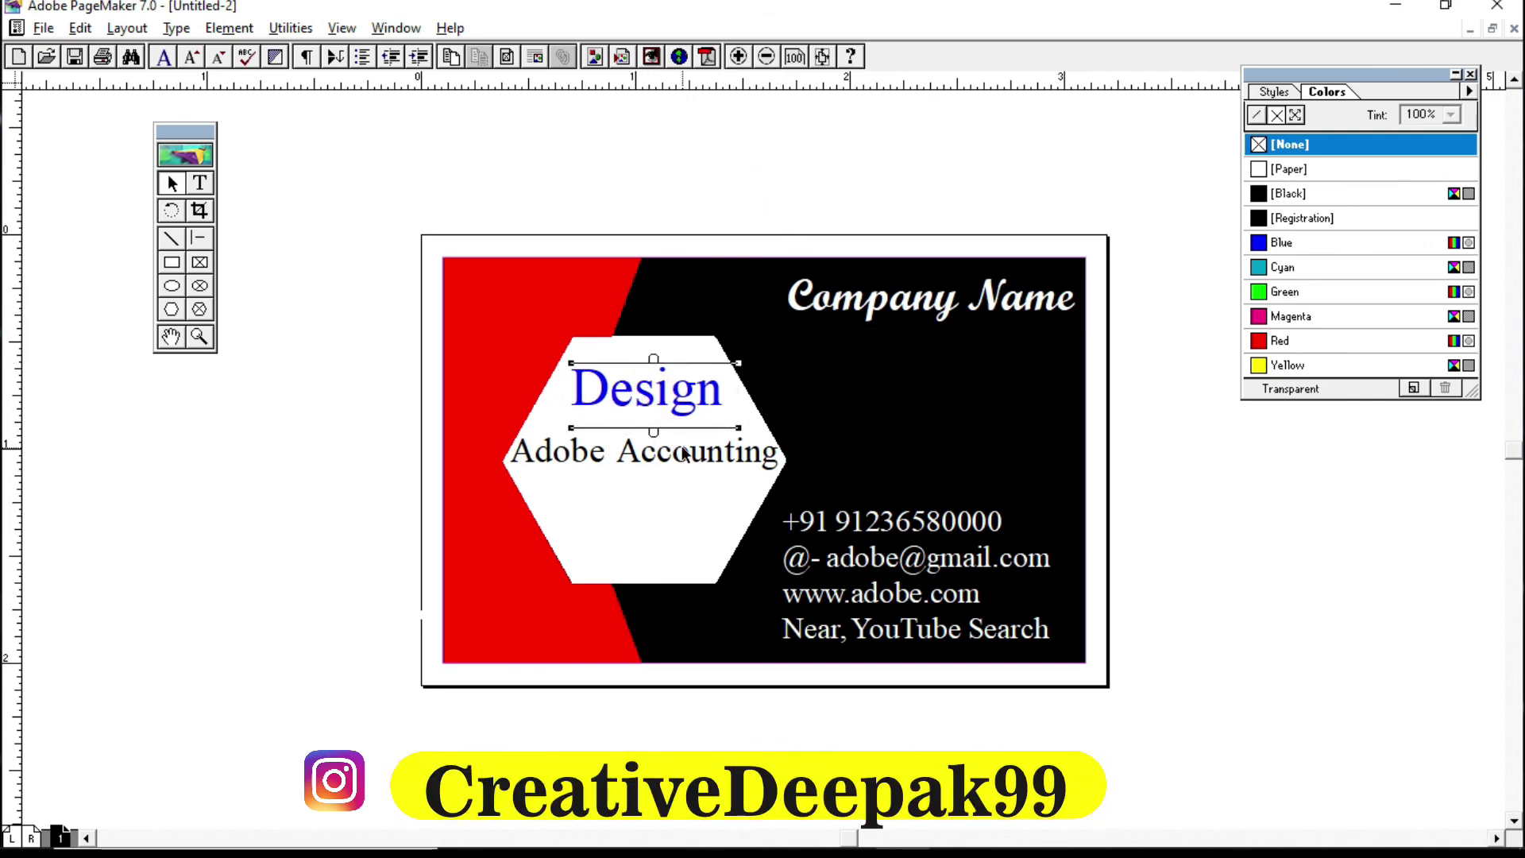
left_click(347, 163)
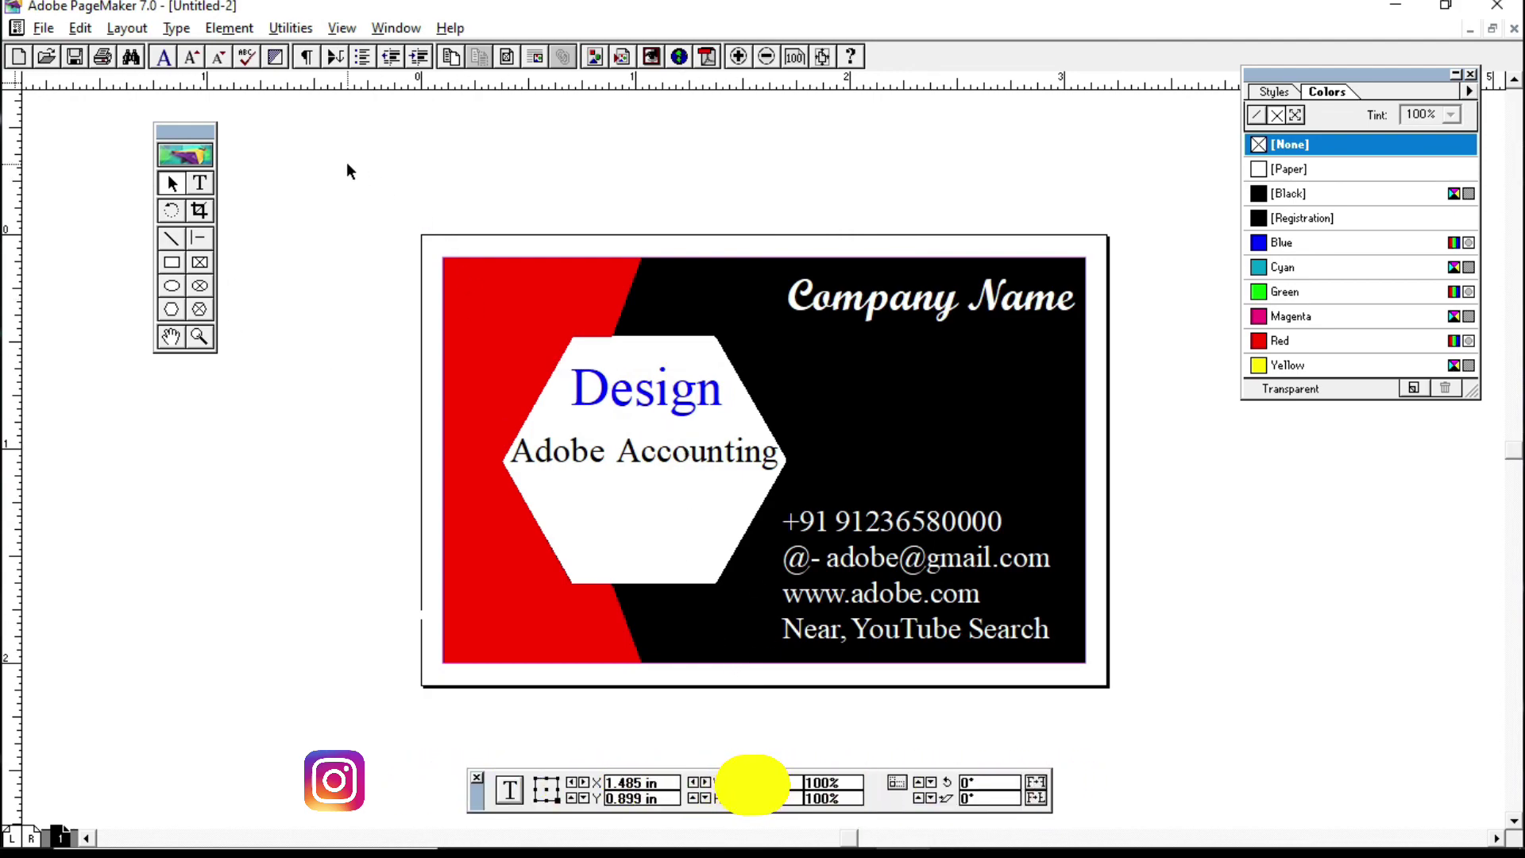